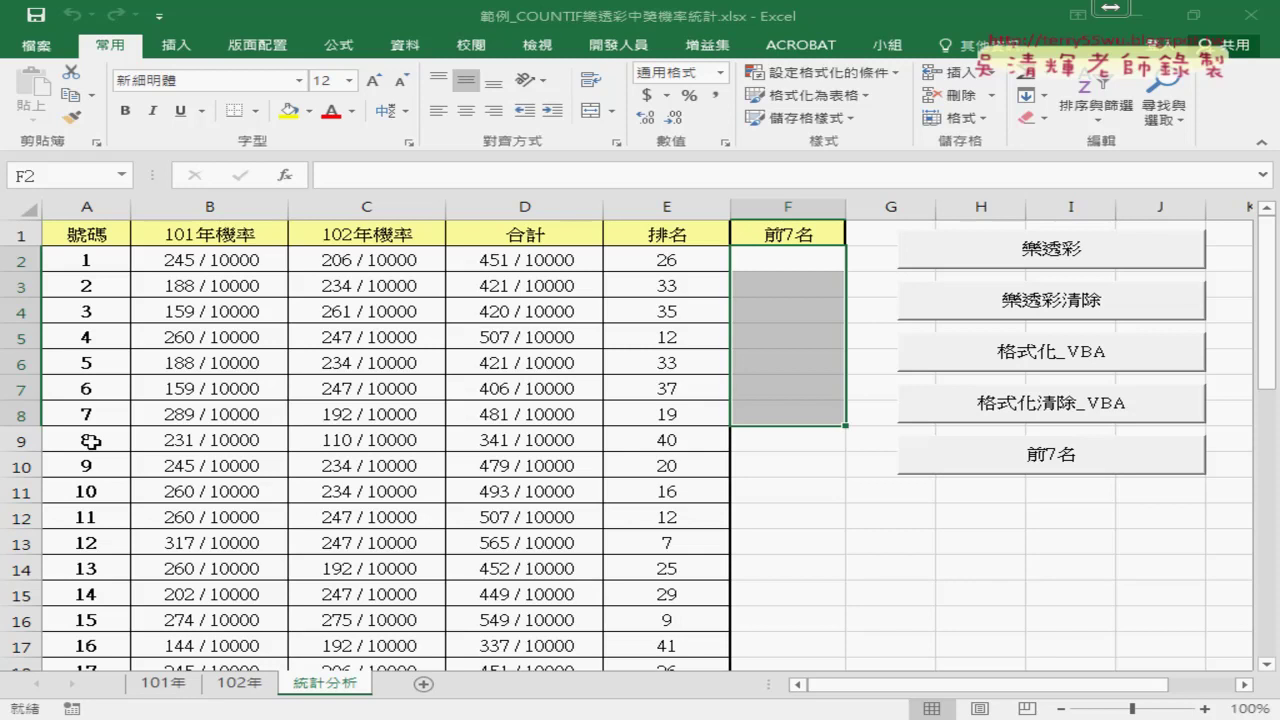
# - Check the RANK.EQ formula in column E, then select the first lottery number in A2
pyautogui.click(667, 258)
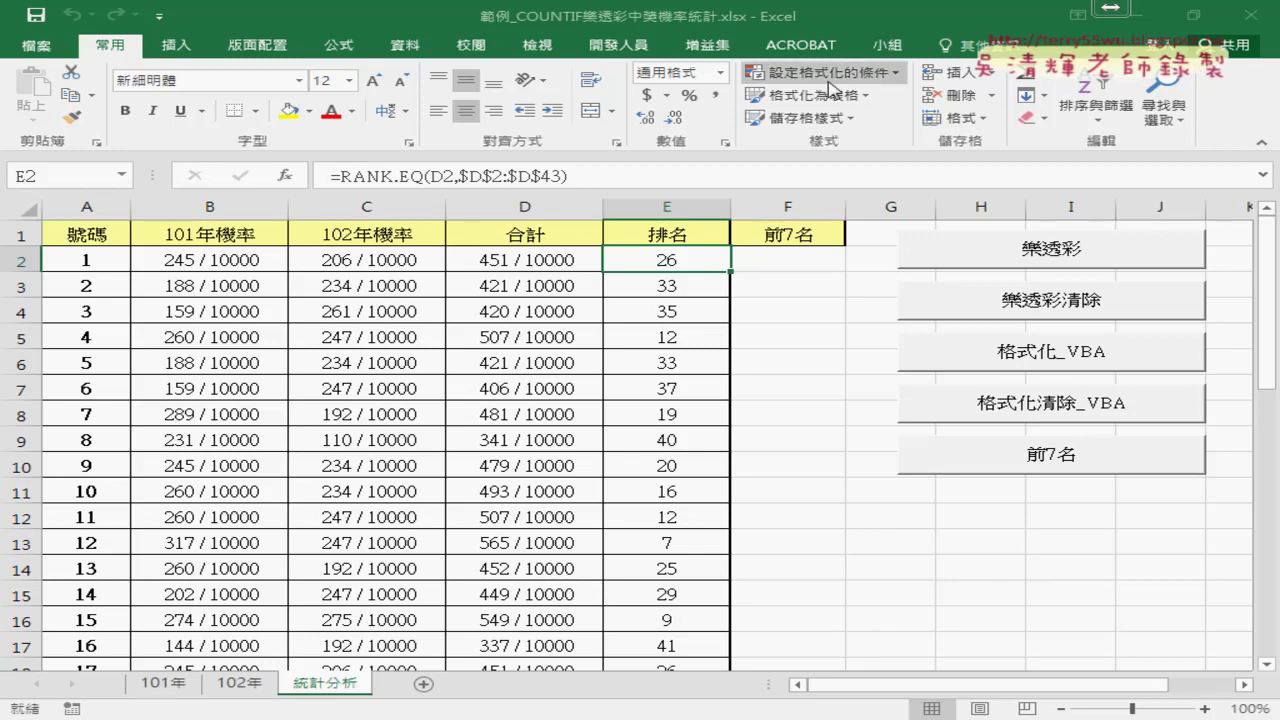
pyautogui.click(77, 257)
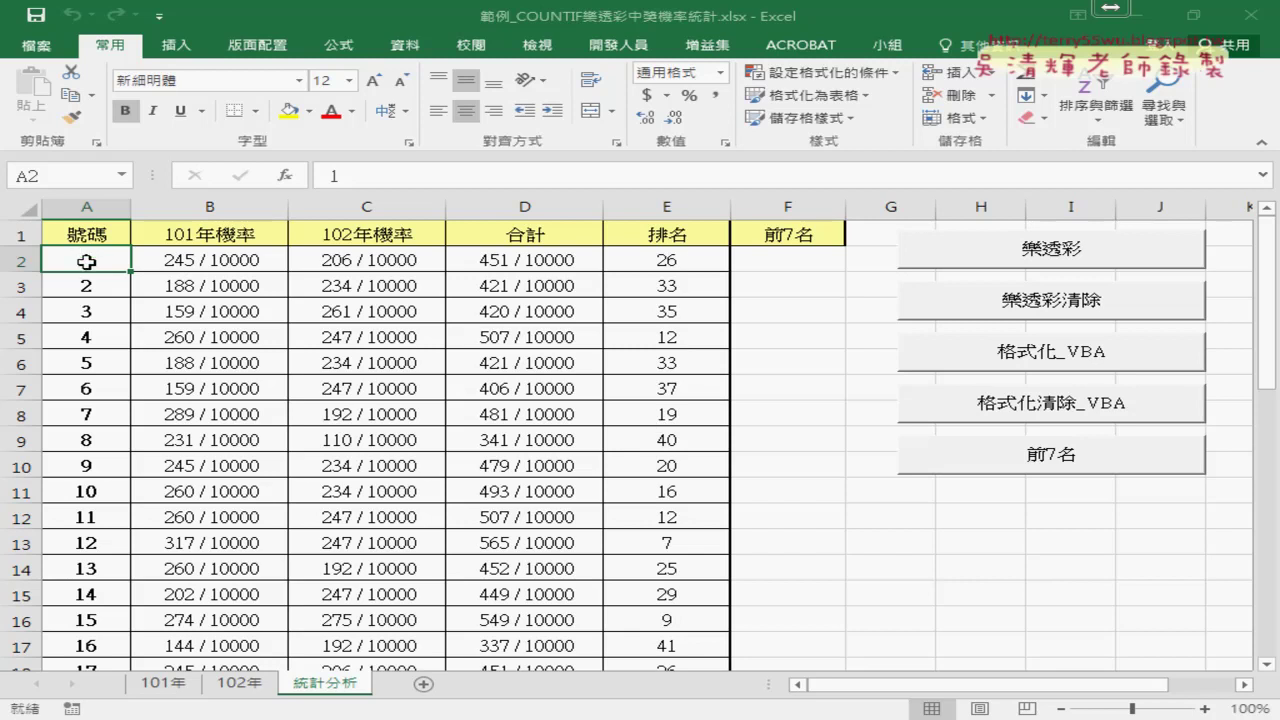
# - Extend the selection from A2 down to A43 to cover all 42 numbers
pyautogui.hotkey('ctrl', 'shift', 'Down')
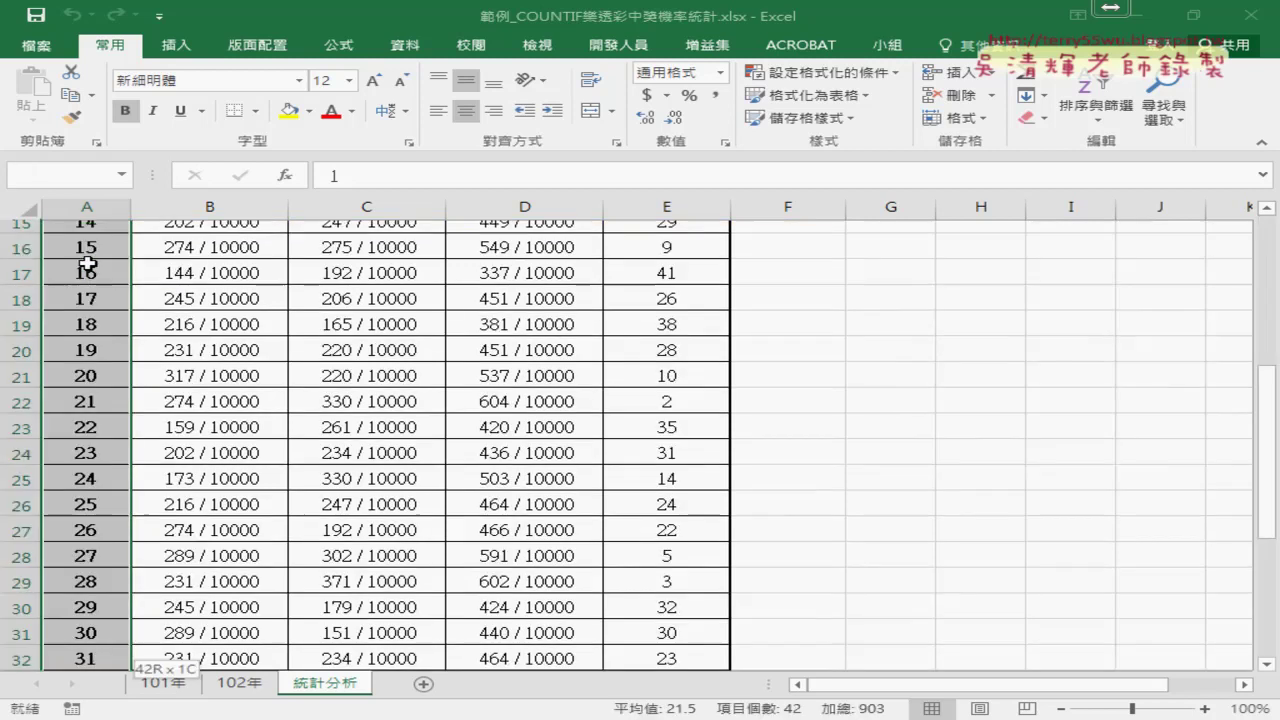
pyautogui.scroll(1, 380, 337)
pyautogui.scroll(8, 338, 343)
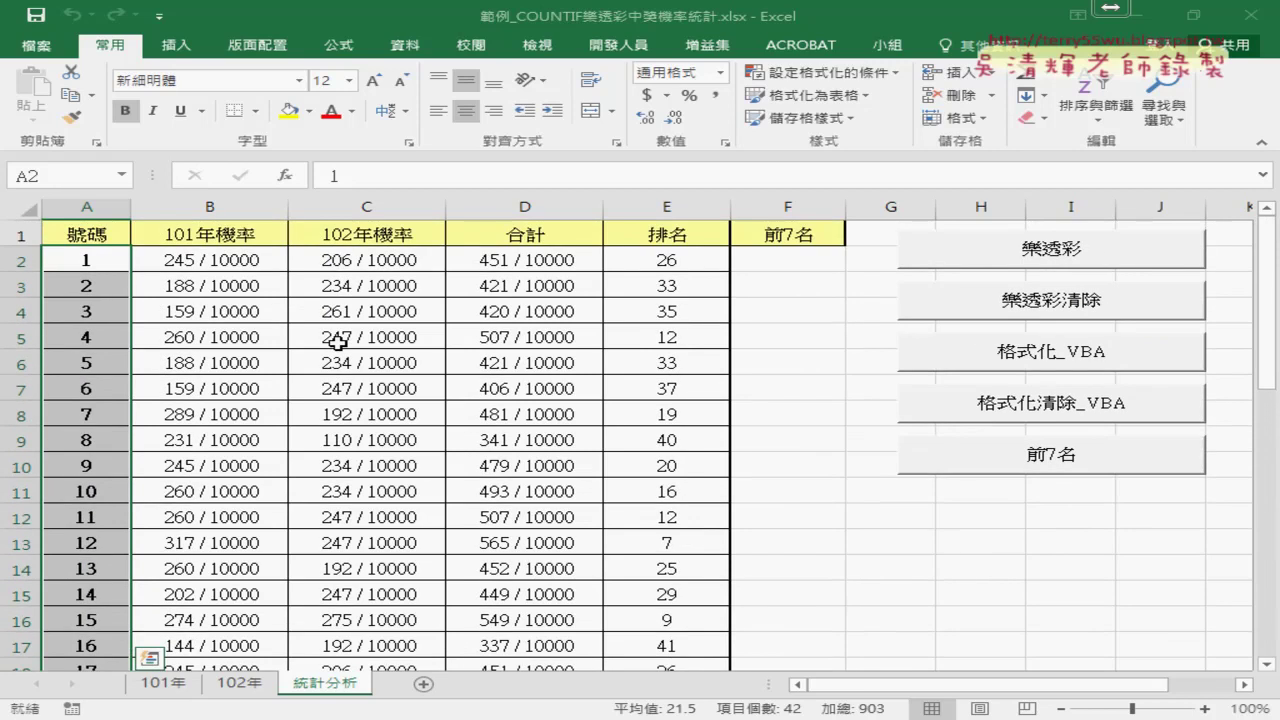
# - Create a new formula-based conditional formatting rule with the condition =E2<=7
pyautogui.click(802, 74)
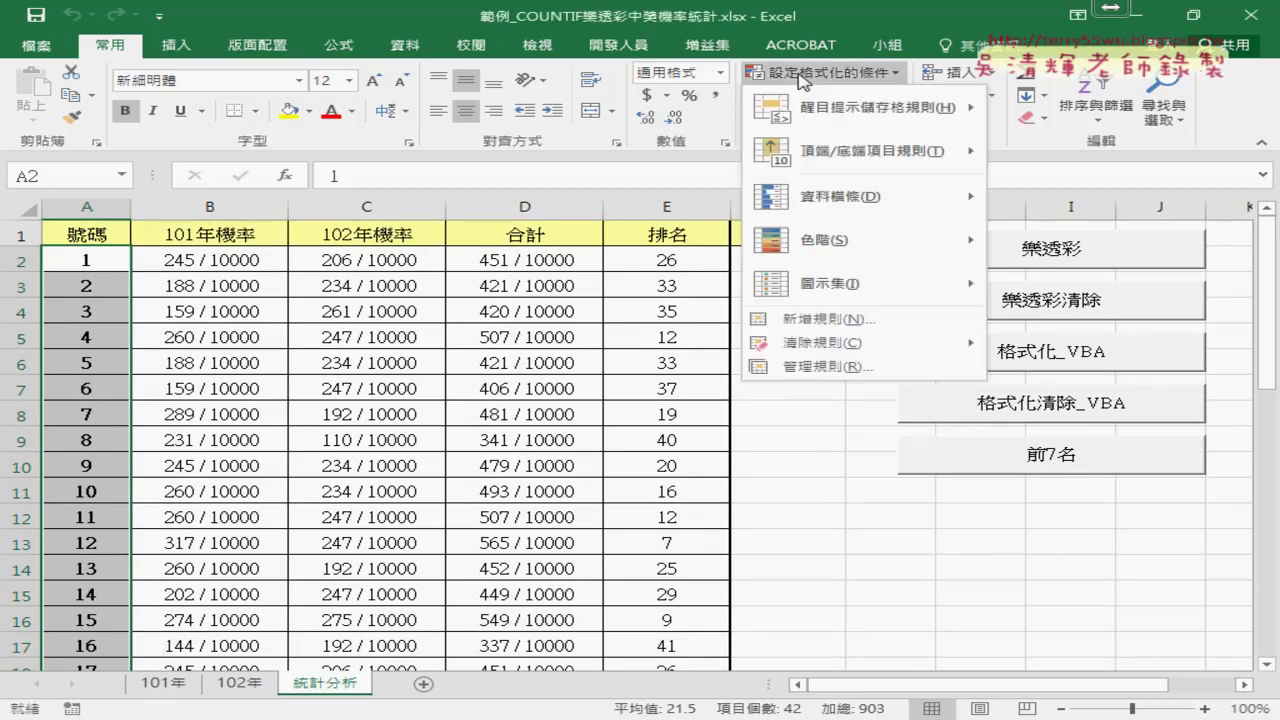
pyautogui.click(840, 319)
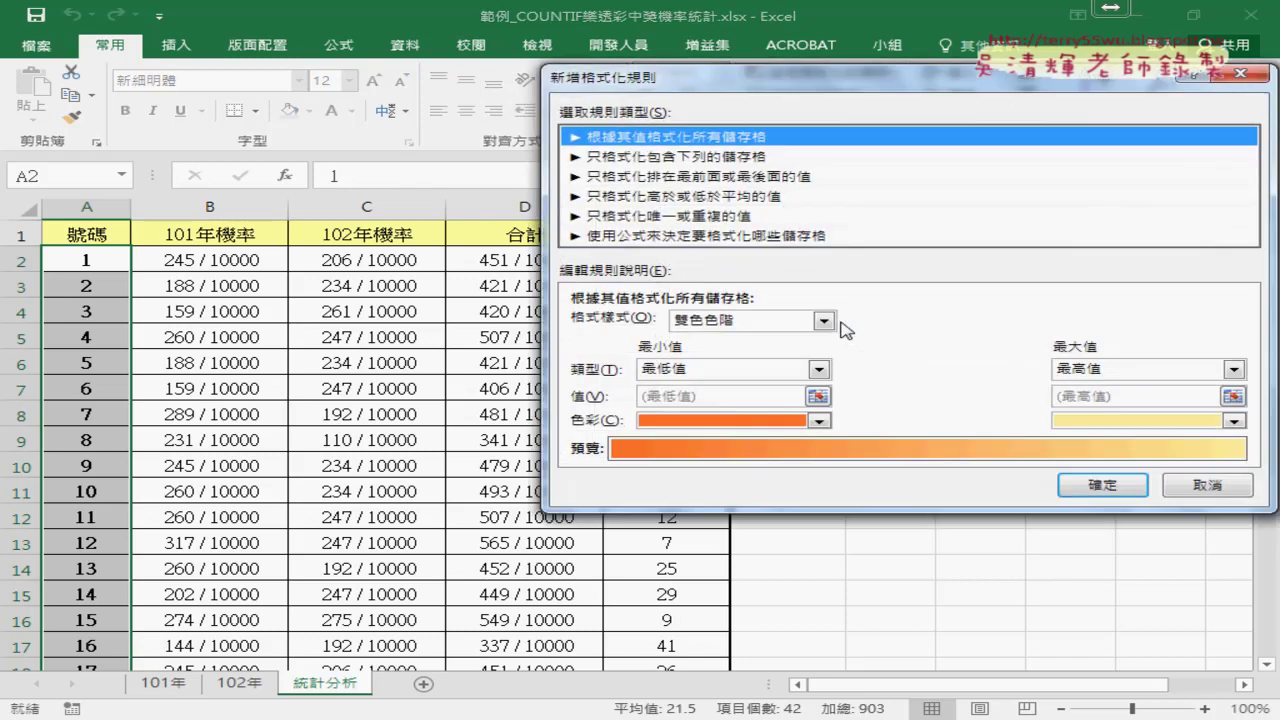
pyautogui.click(640, 237)
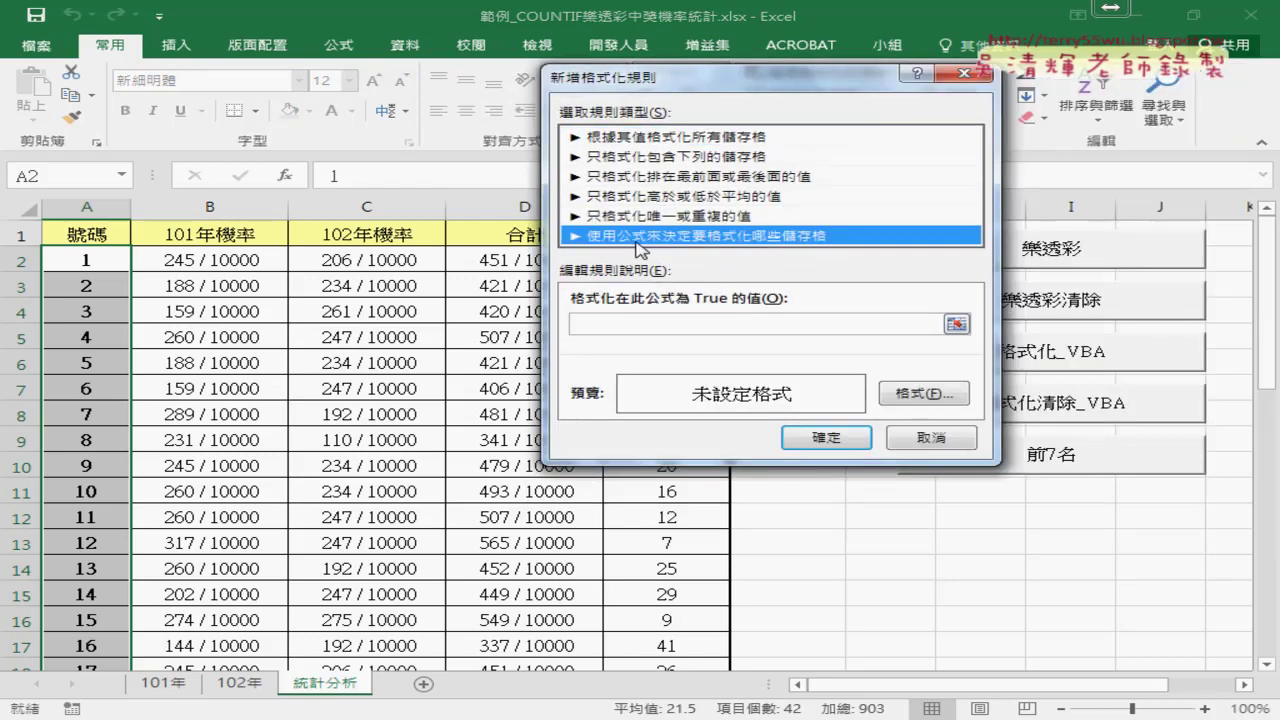
pyautogui.click(617, 323)
pyautogui.moveTo(675, 78); pyautogui.dragTo(900, 141)
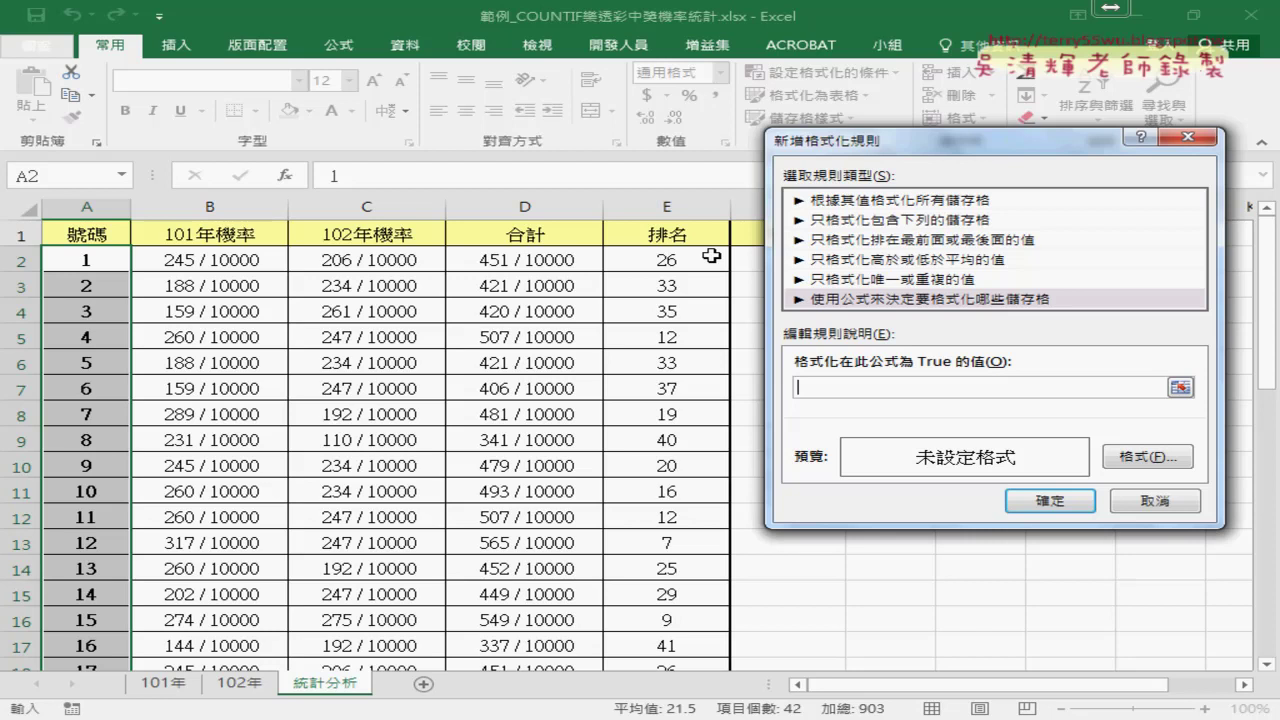
pyautogui.write('=E')
pyautogui.write('2')
pyautogui.write('<=')
pyautogui.write('7')
# - Give the =E2<=7 rule a yellow fill and red font, then apply it
pyautogui.click(1116, 455)
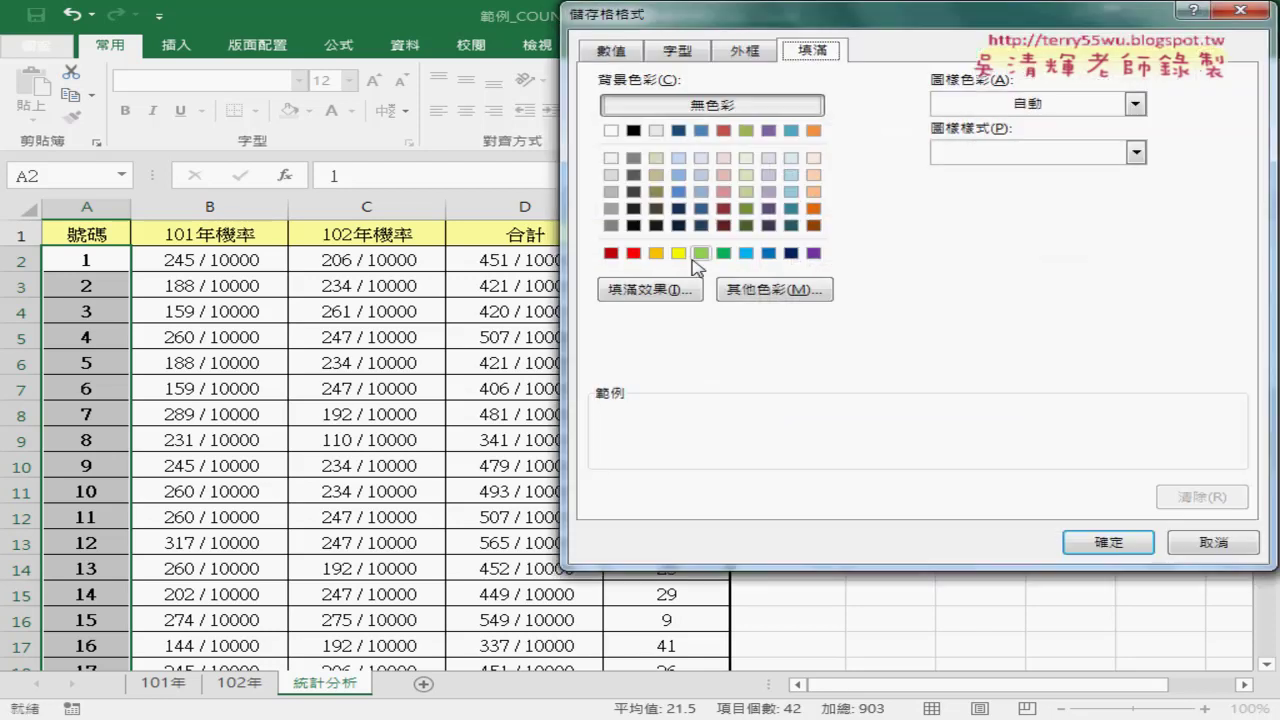
pyautogui.click(678, 253)
pyautogui.click(690, 52)
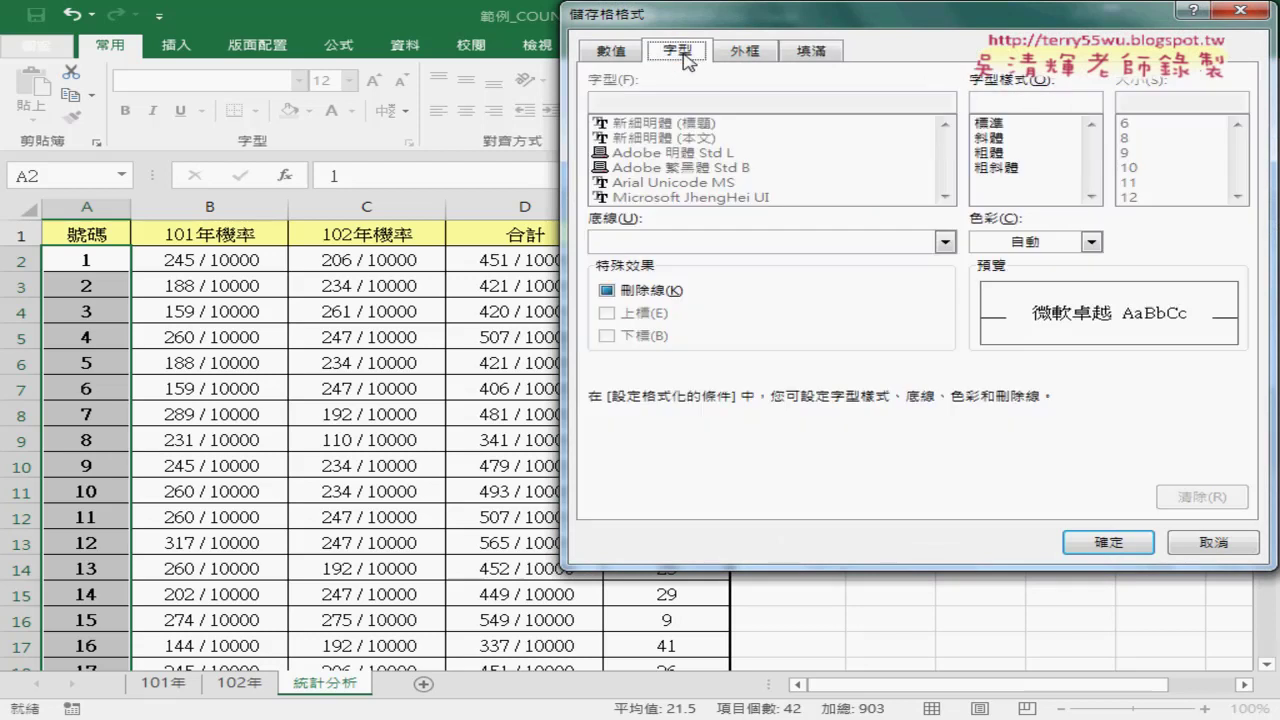
pyautogui.click(1020, 245)
pyautogui.click(1003, 419)
pyautogui.click(1108, 542)
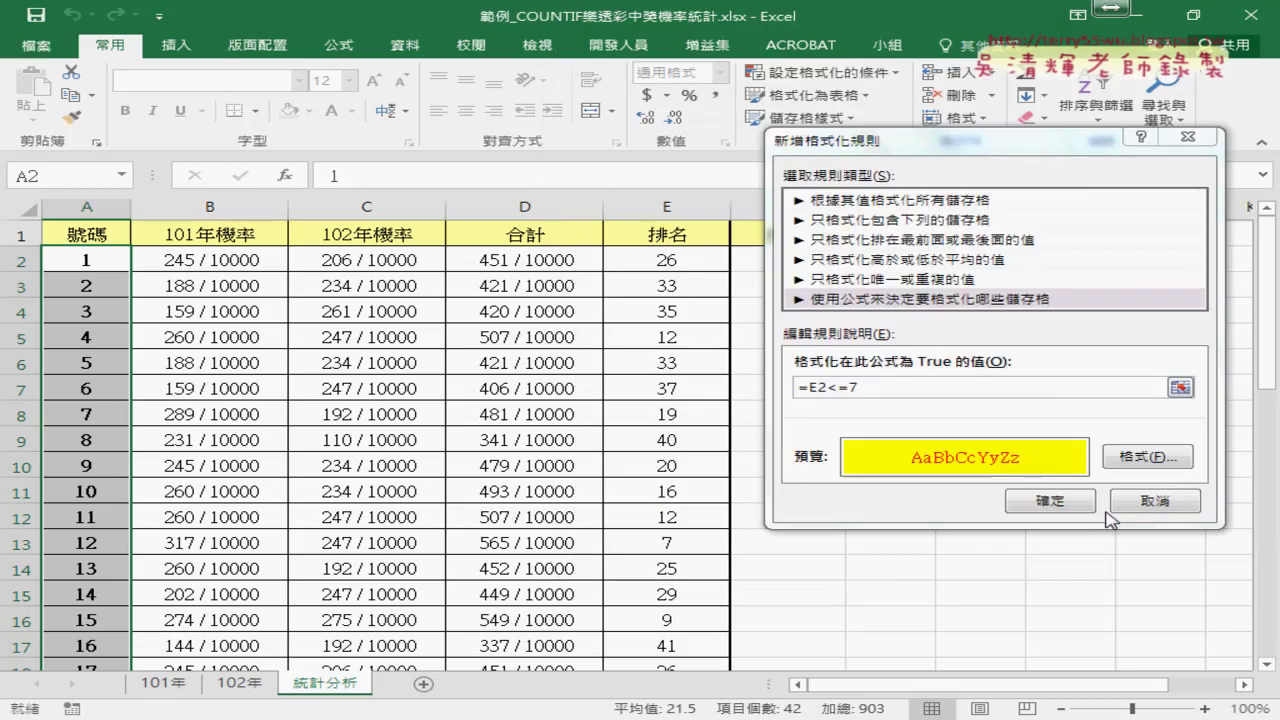
pyautogui.click(838, 372)
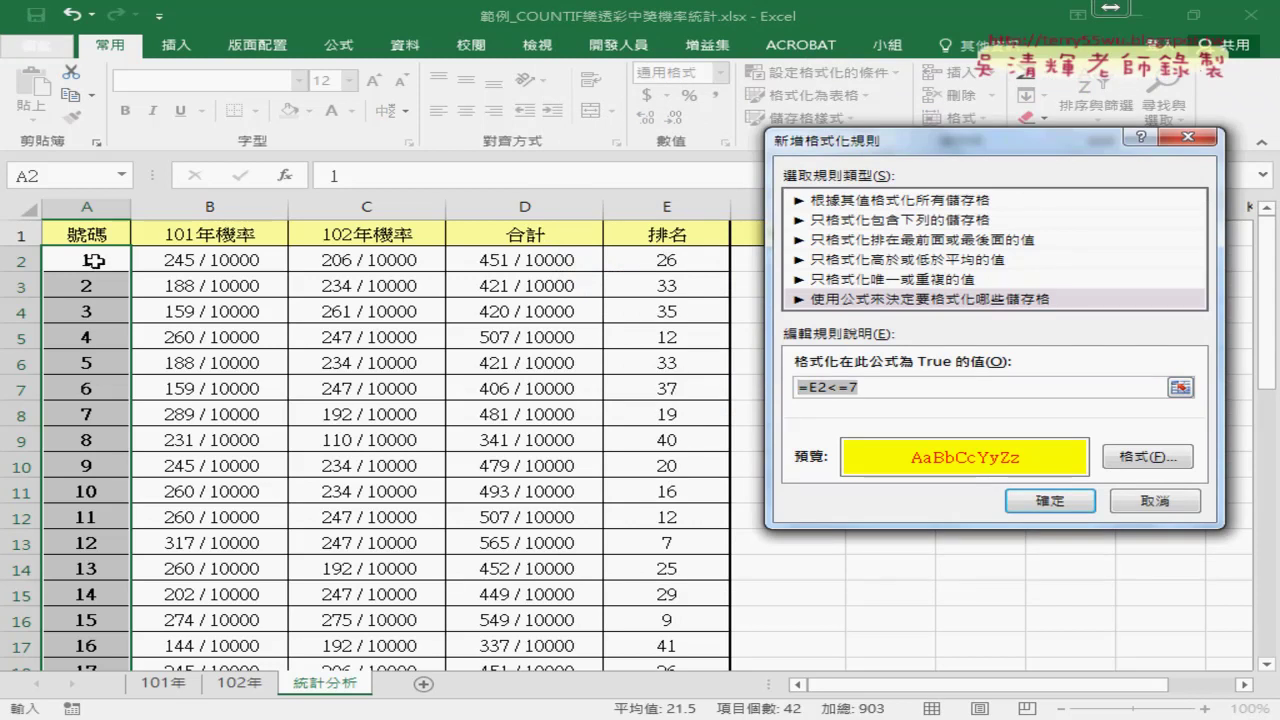
pyautogui.press('Home')
pyautogui.click(1068, 503)
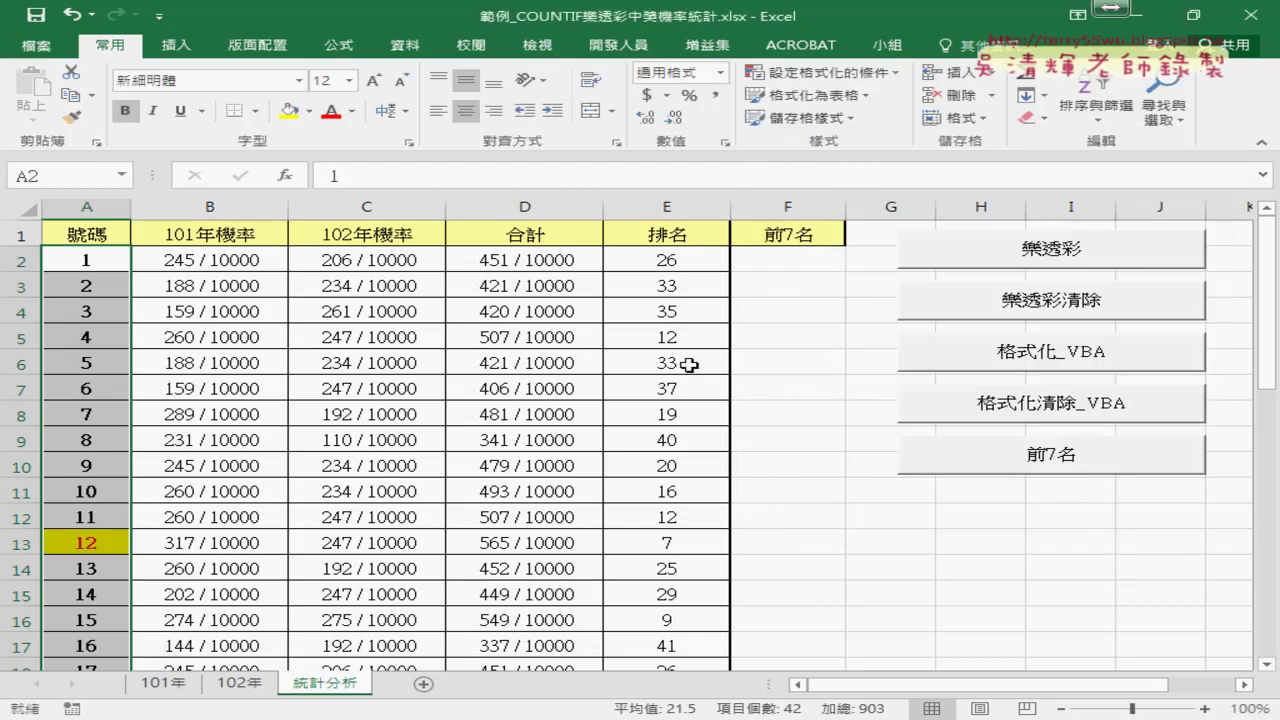
# - Scroll through the sheet to check which top-ranked numbers are highlighted
pyautogui.scroll(-3, 330, 494)
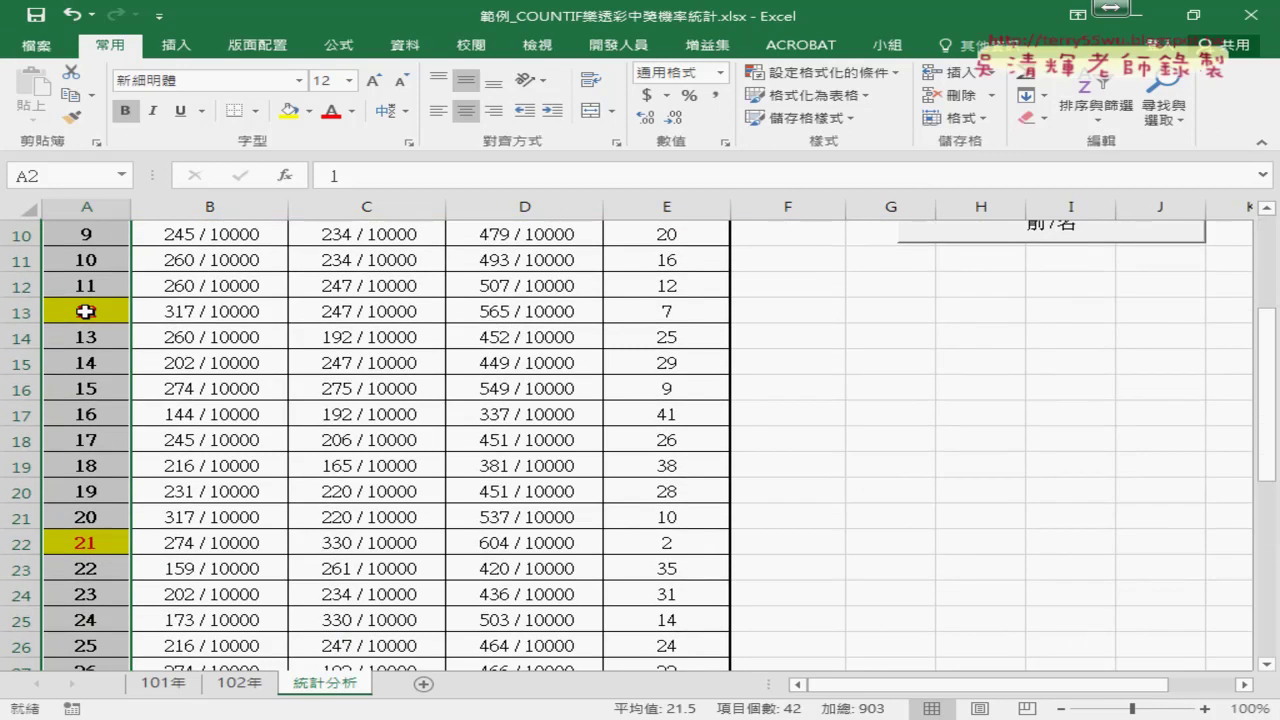
pyautogui.scroll(-3, 86, 310)
pyautogui.scroll(-3, 85, 331)
pyautogui.scroll(-2, 90, 575)
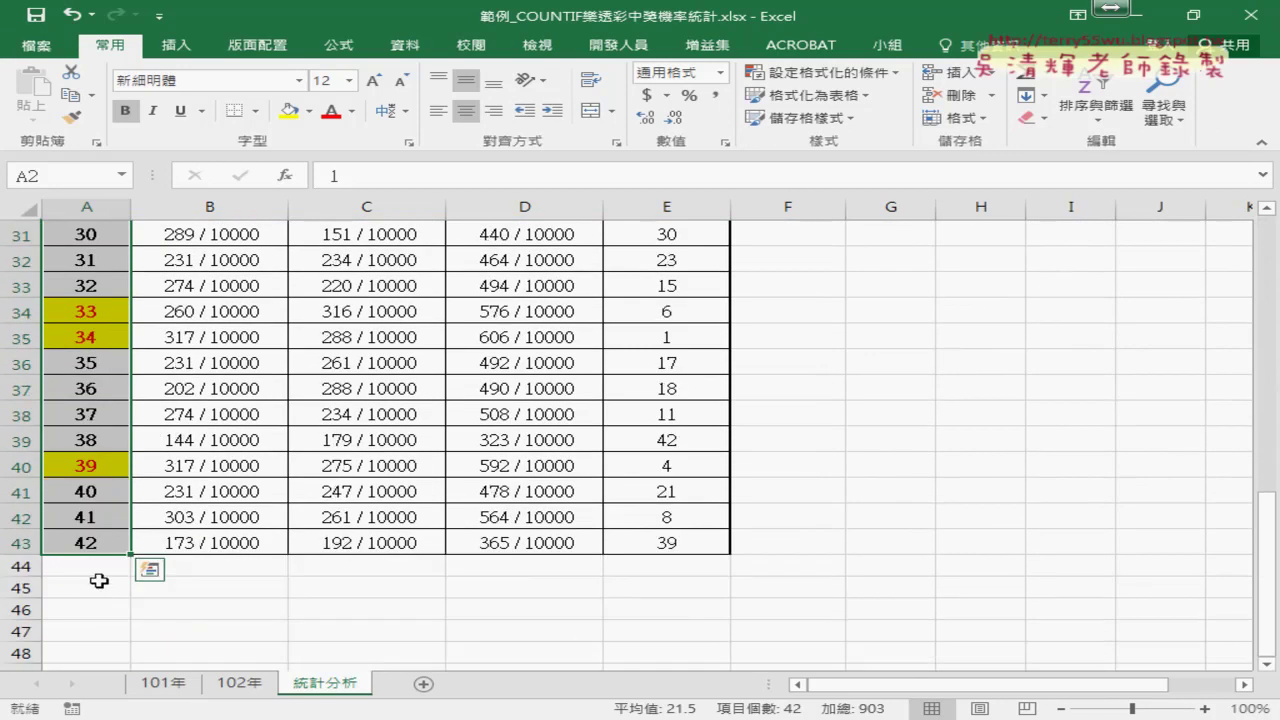
pyautogui.scroll(2, 97, 580)
pyautogui.scroll(7, 141, 559)
pyautogui.scroll(1, 306, 537)
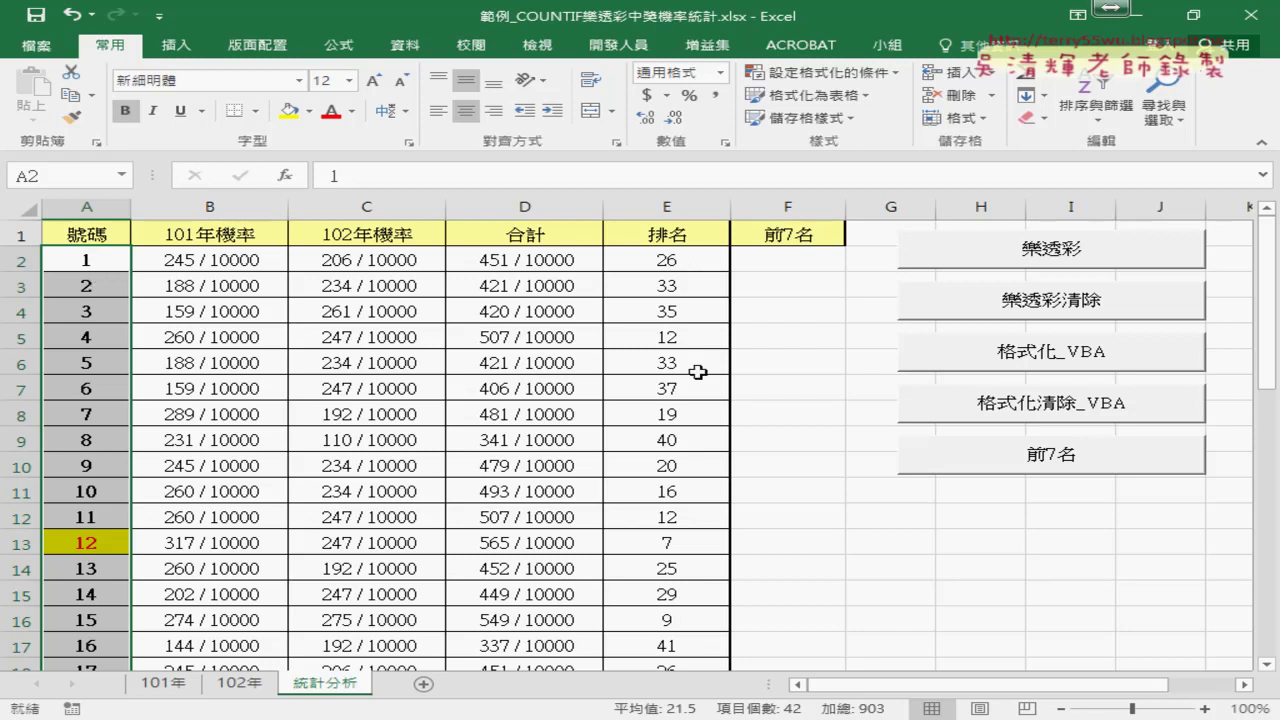
pyautogui.scroll(-3, 694, 420)
pyautogui.scroll(-6, 694, 420)
pyautogui.scroll(-3, 694, 422)
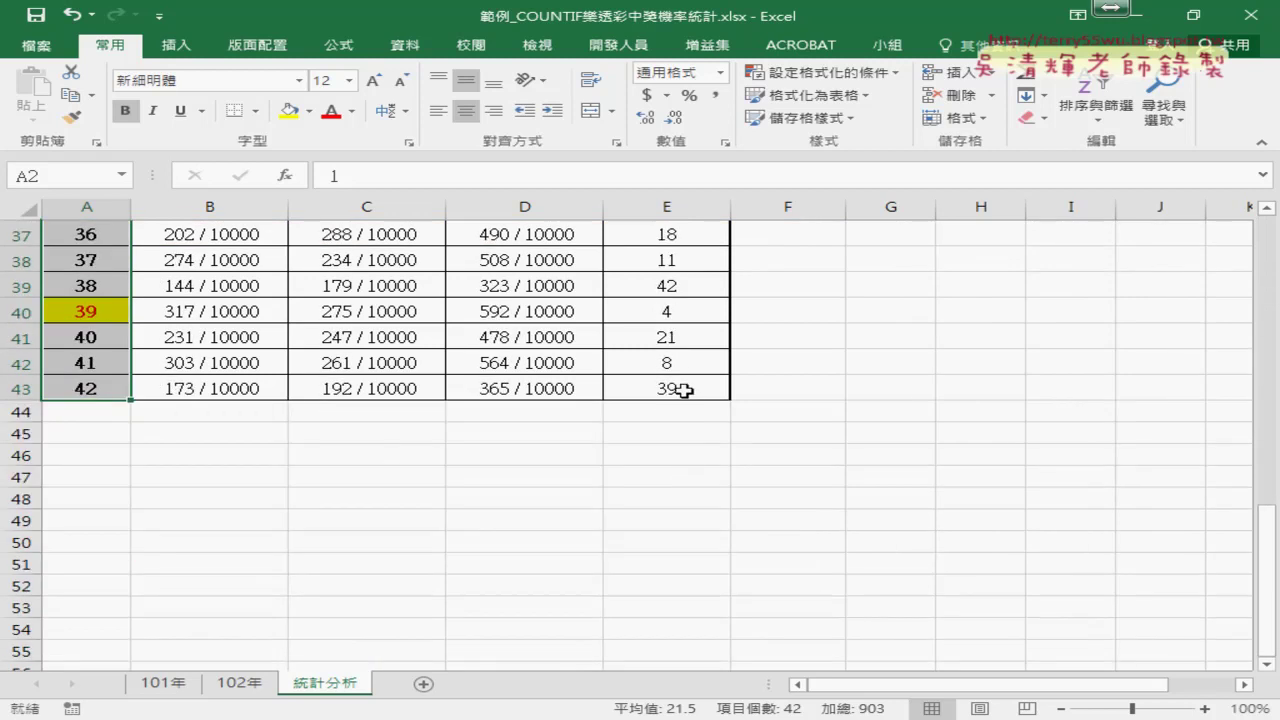
pyautogui.scroll(1, 684, 390)
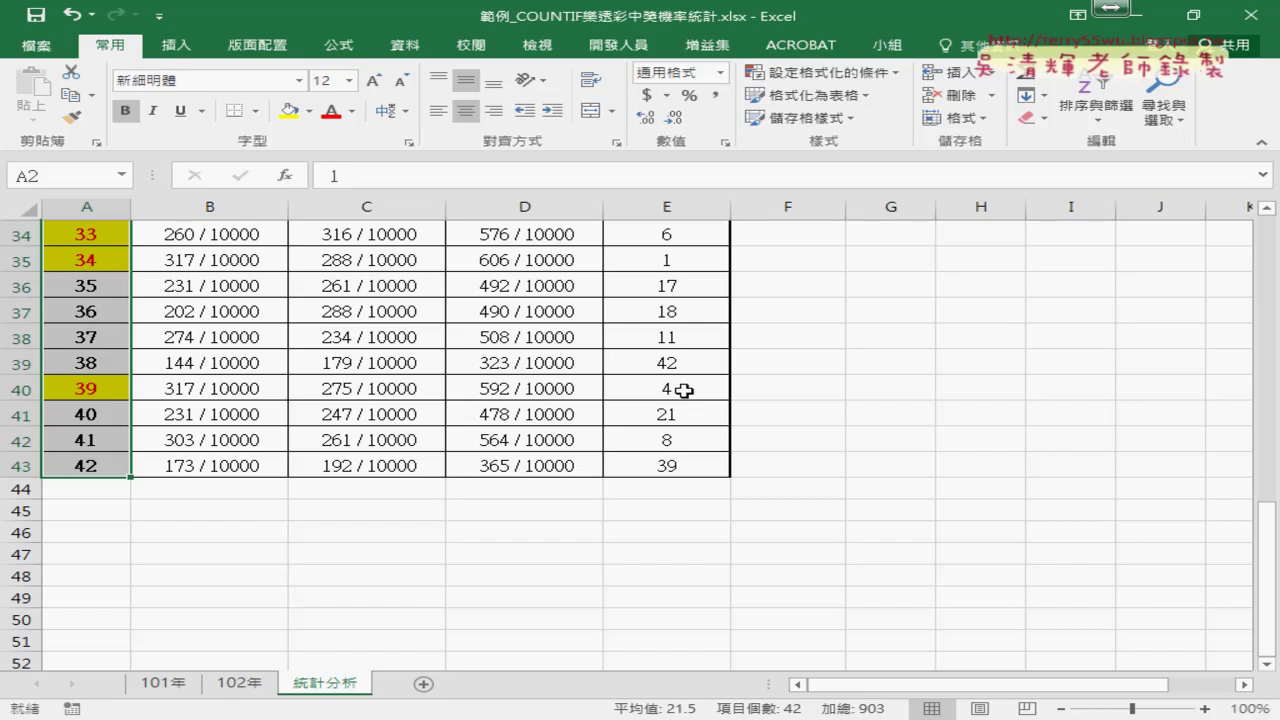
# - Compare number 39's rank in E40 with its highlighted cell A40
pyautogui.click(684, 390)
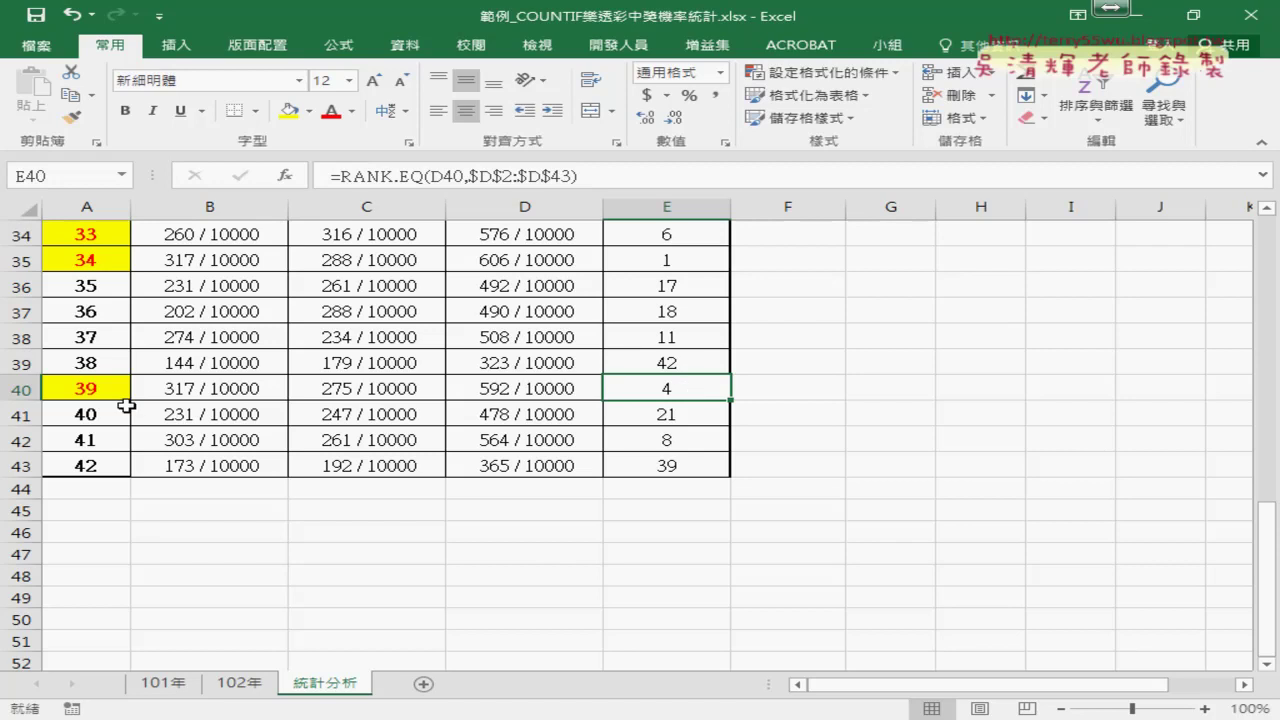
pyautogui.click(57, 394)
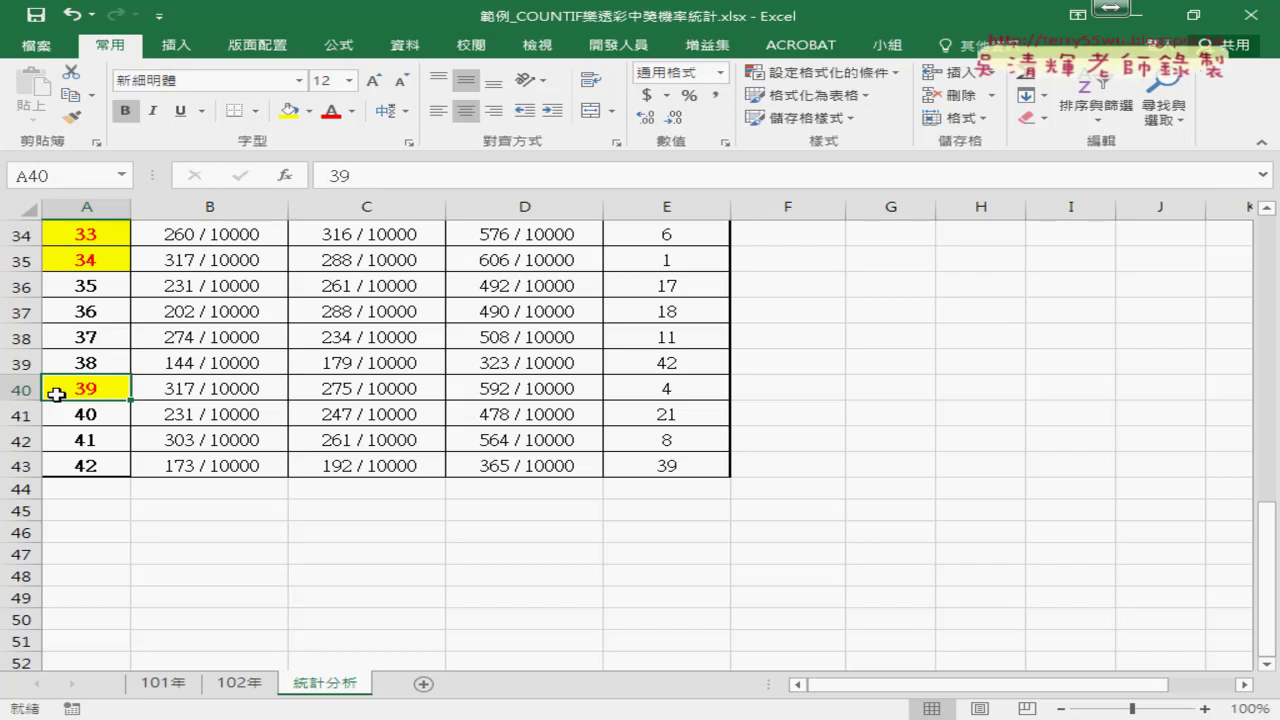
pyautogui.scroll(6, 57, 394)
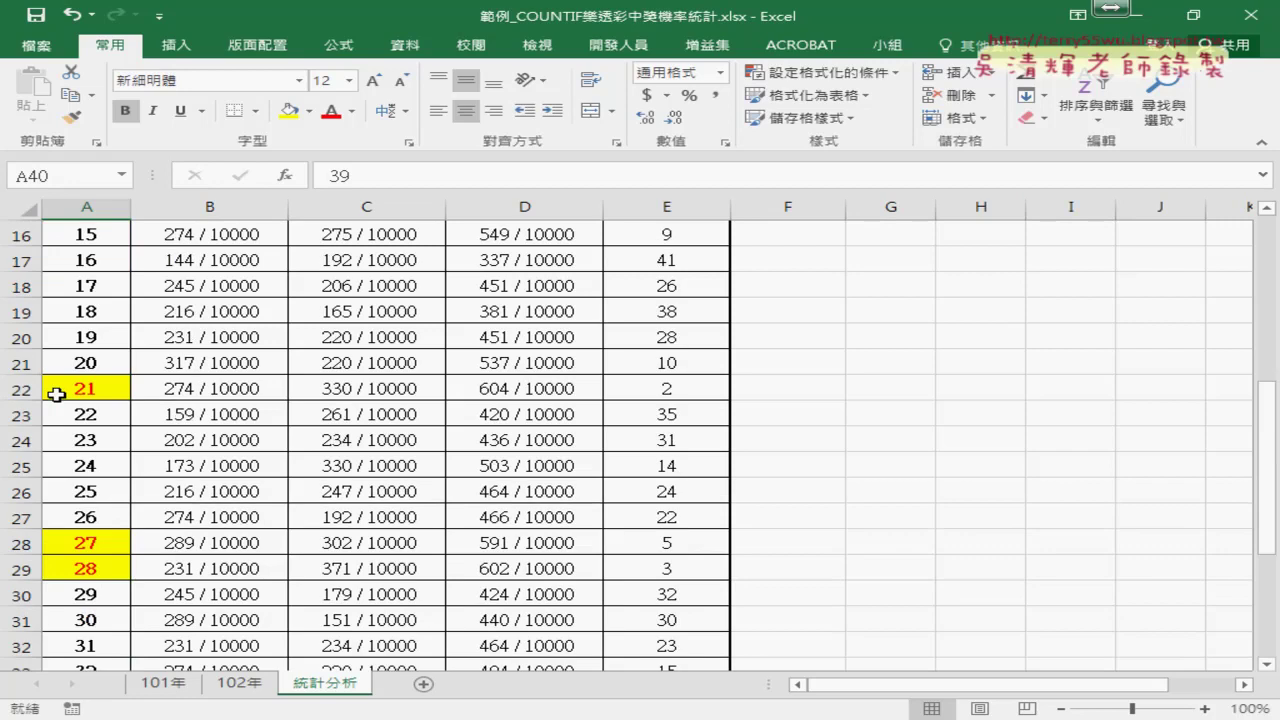
pyautogui.scroll(5, 88, 389)
# - Review the =E2<=7 rule on $A$2:$A$43 in the rules manager and close it unchanged
pyautogui.click(806, 78)
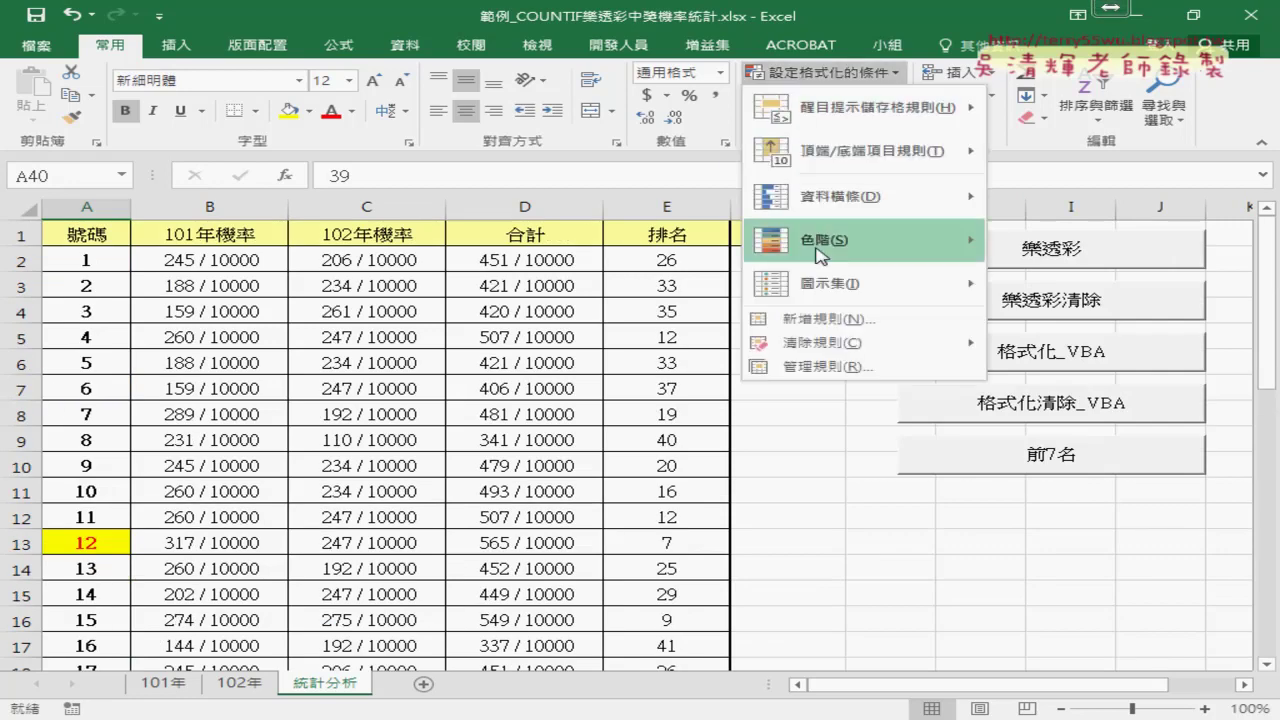
pyautogui.click(831, 366)
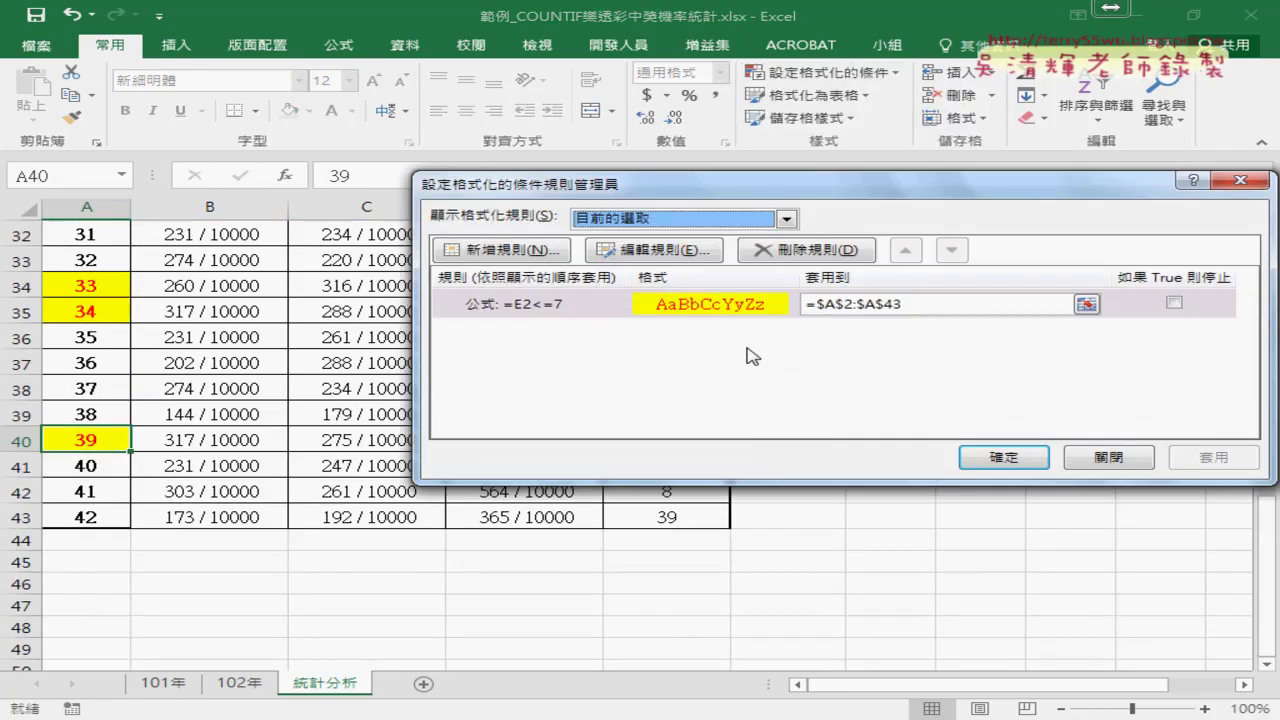
pyautogui.doubleClick(556, 310)
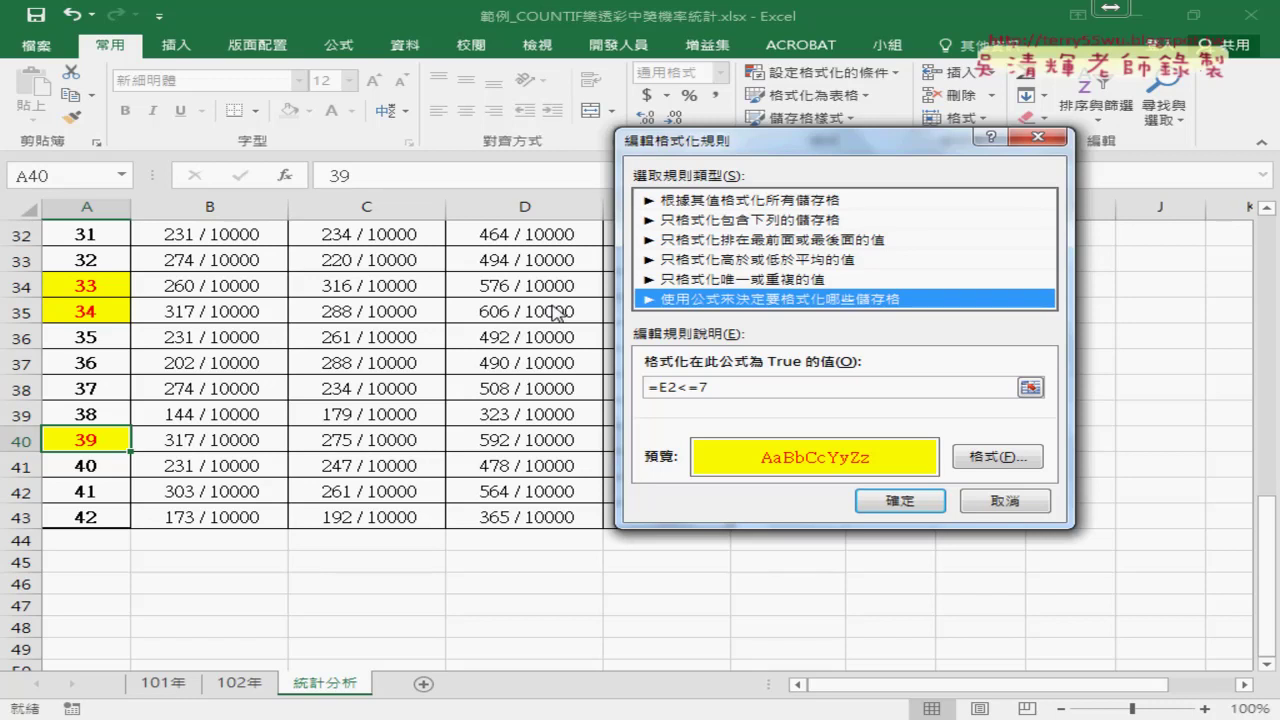
pyautogui.click(905, 502)
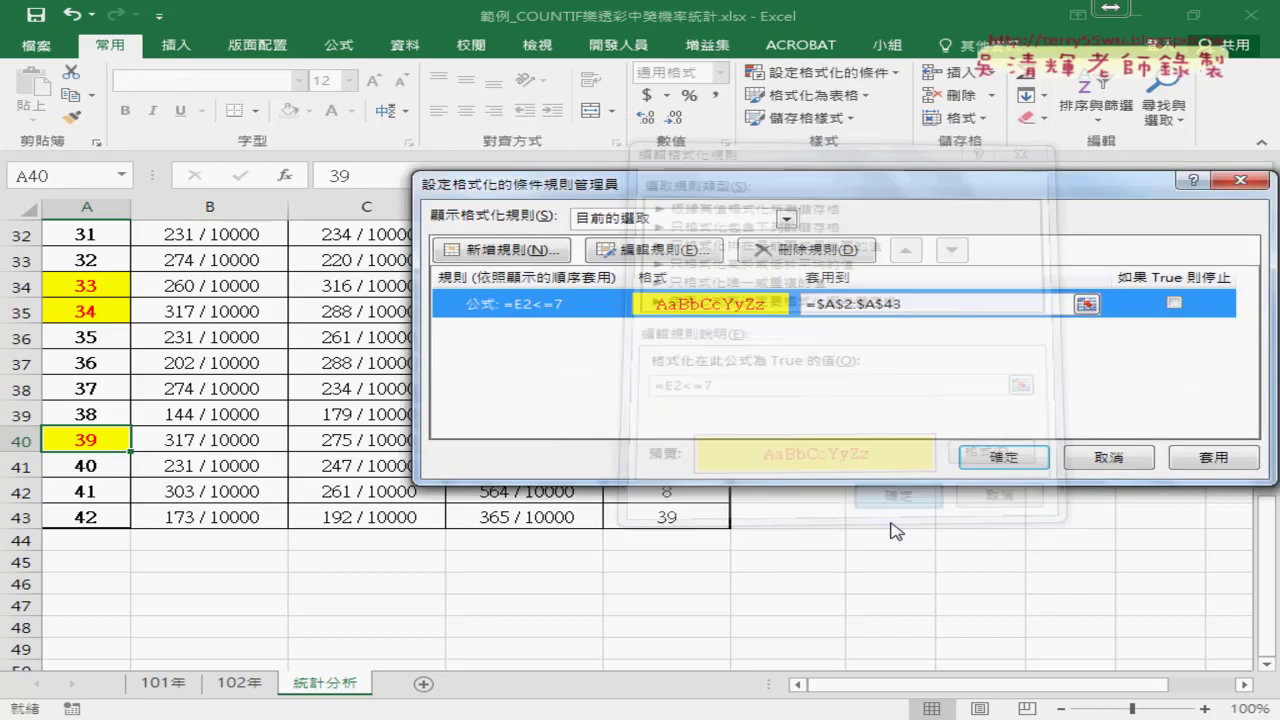
pyautogui.click(1208, 462)
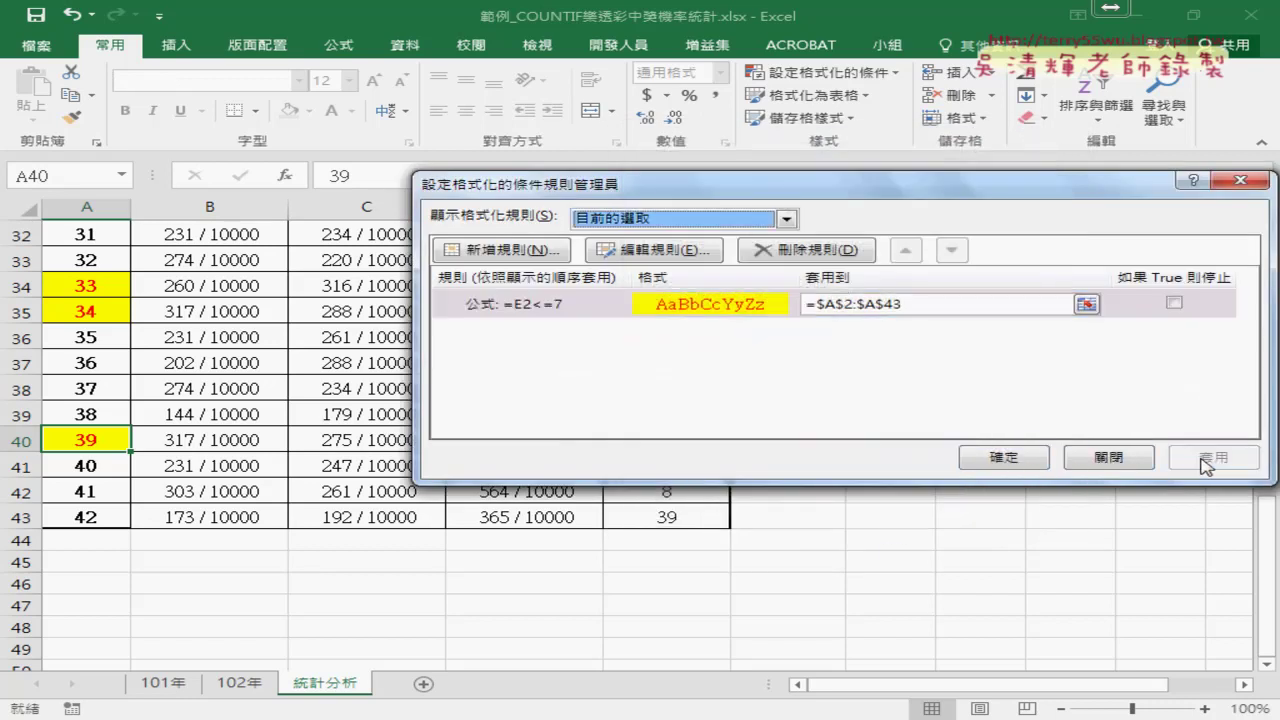
pyautogui.click(1025, 466)
pyautogui.scroll(10, 958, 529)
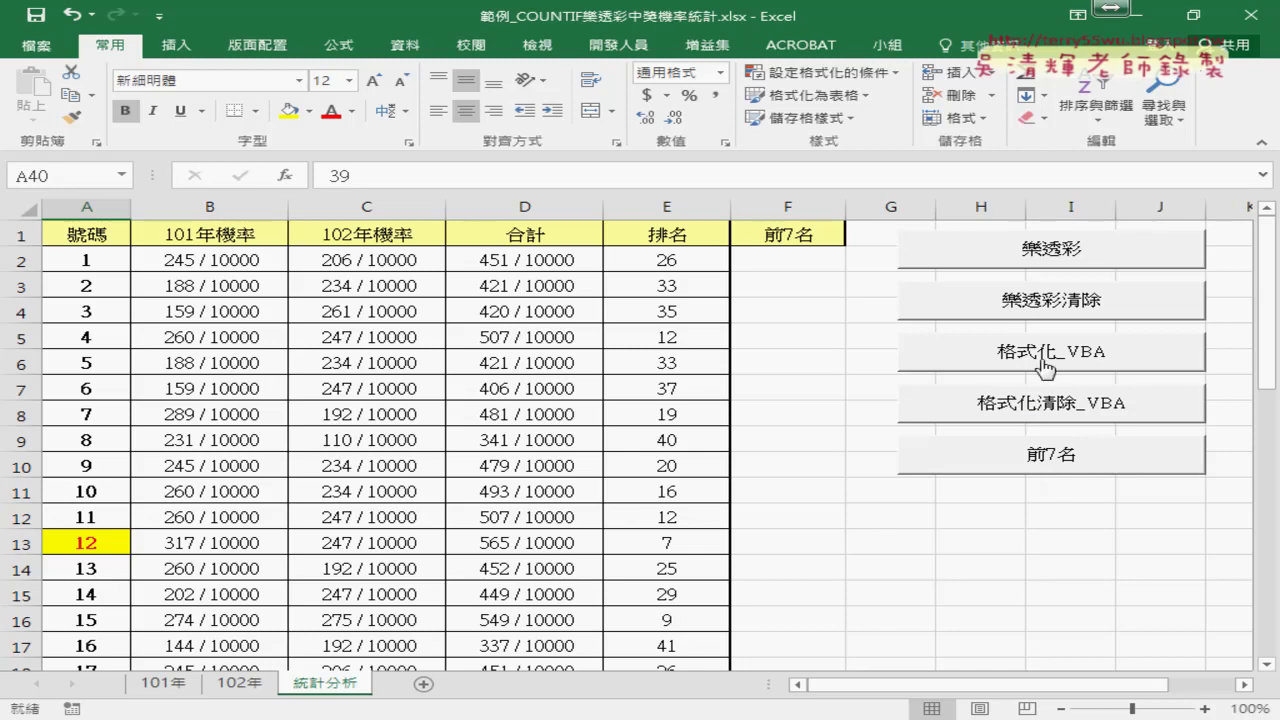
# - Clear columns B–E with the 樂透彩清除 button and select columns B through E
pyautogui.click(1075, 305)
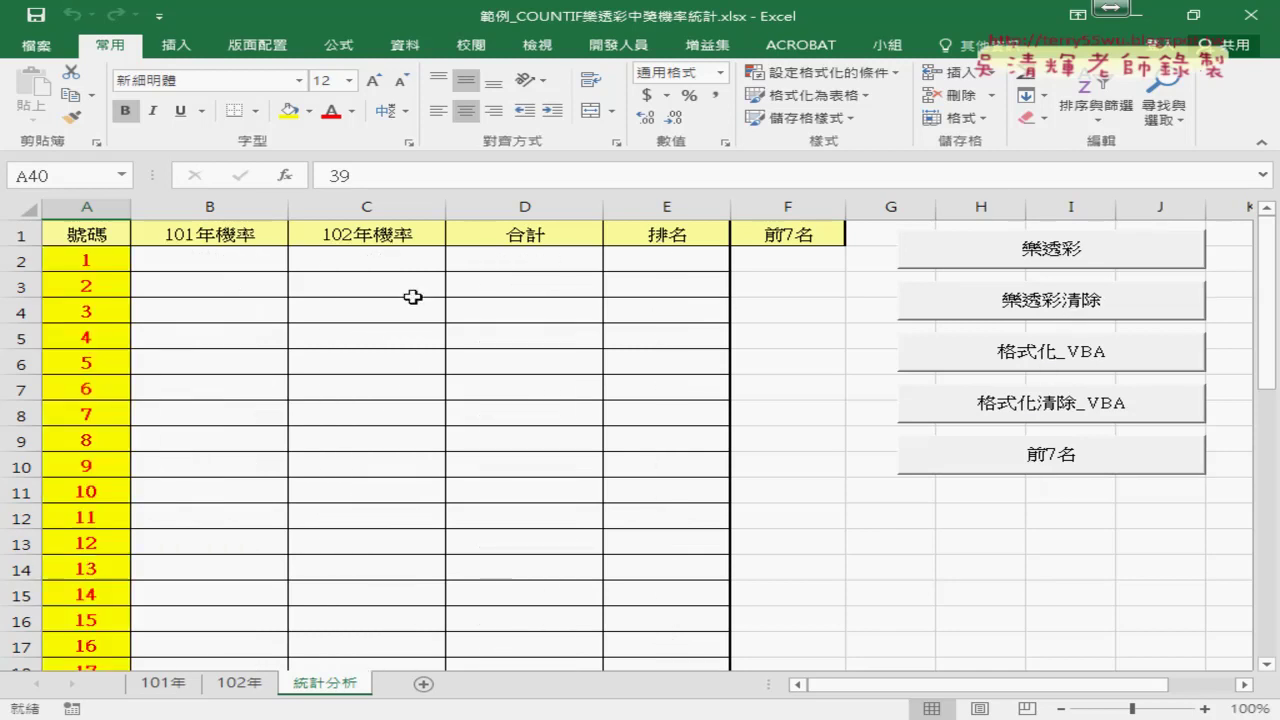
pyautogui.moveTo(203, 215); pyautogui.dragTo(675, 209)
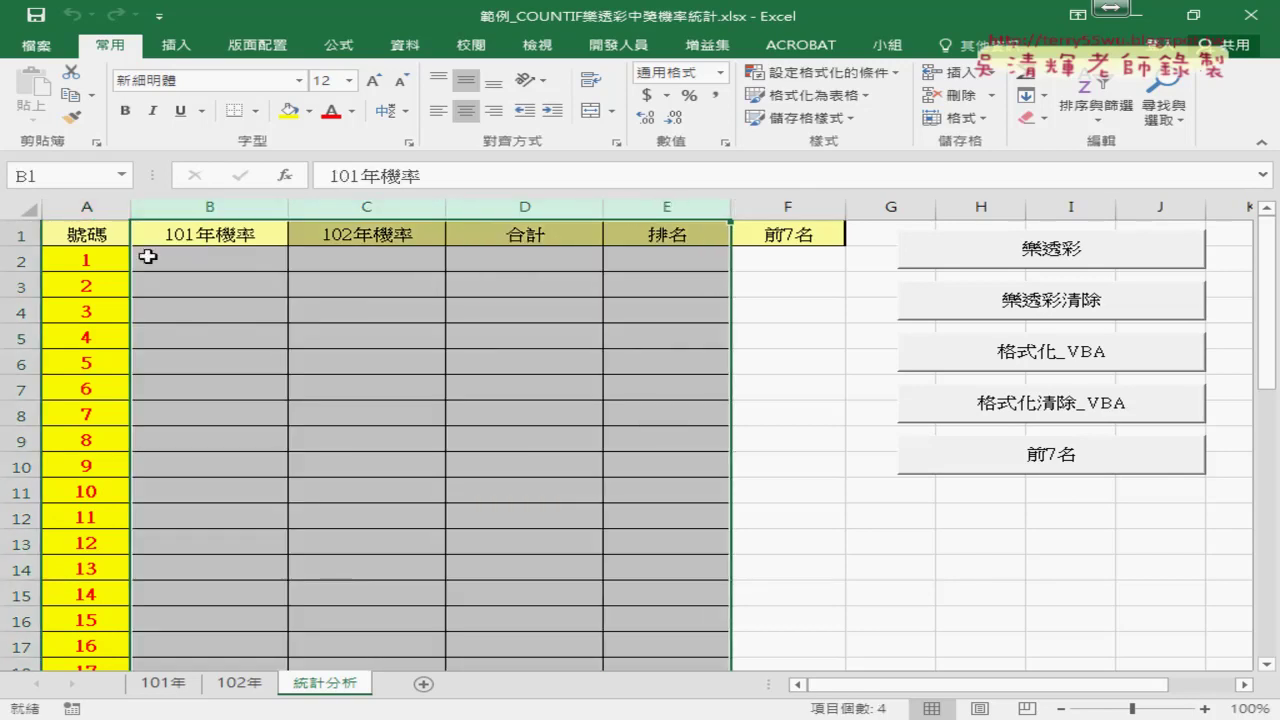
# - Delete the =E2<=7 rule from the worksheet's conditional formatting rules, then select cell F2
pyautogui.click(814, 73)
pyautogui.click(826, 366)
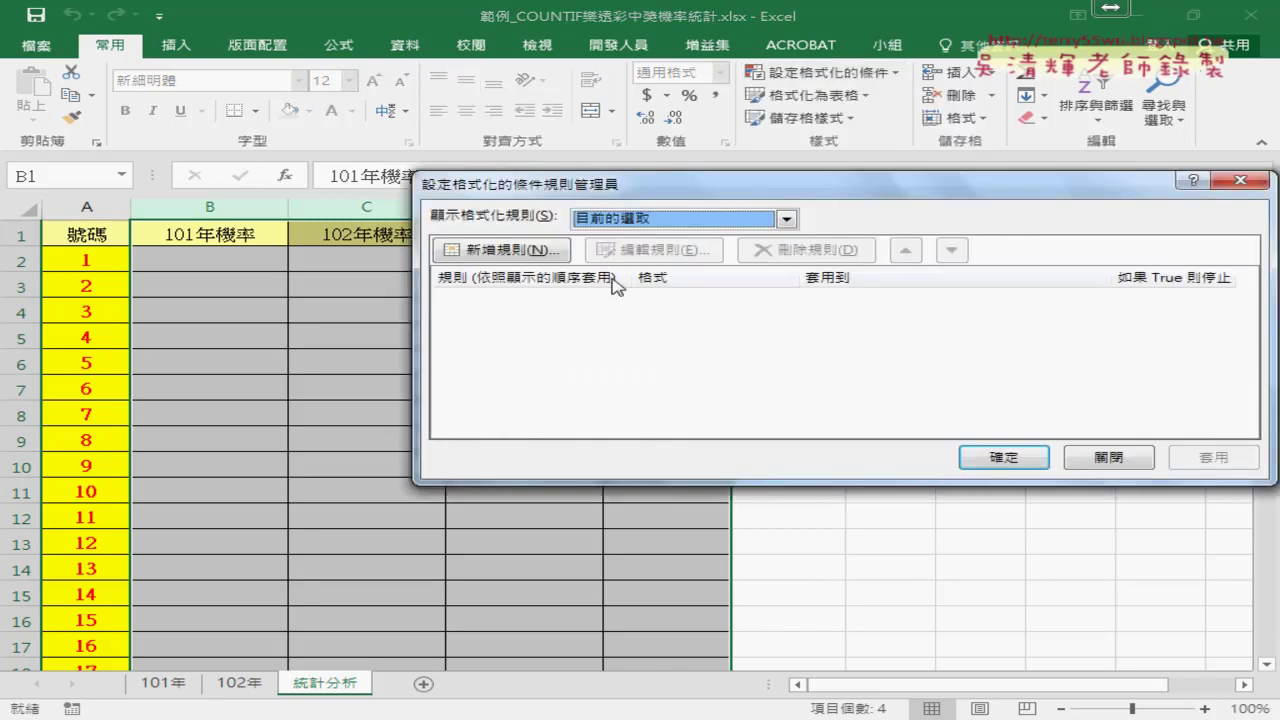
pyautogui.click(640, 218)
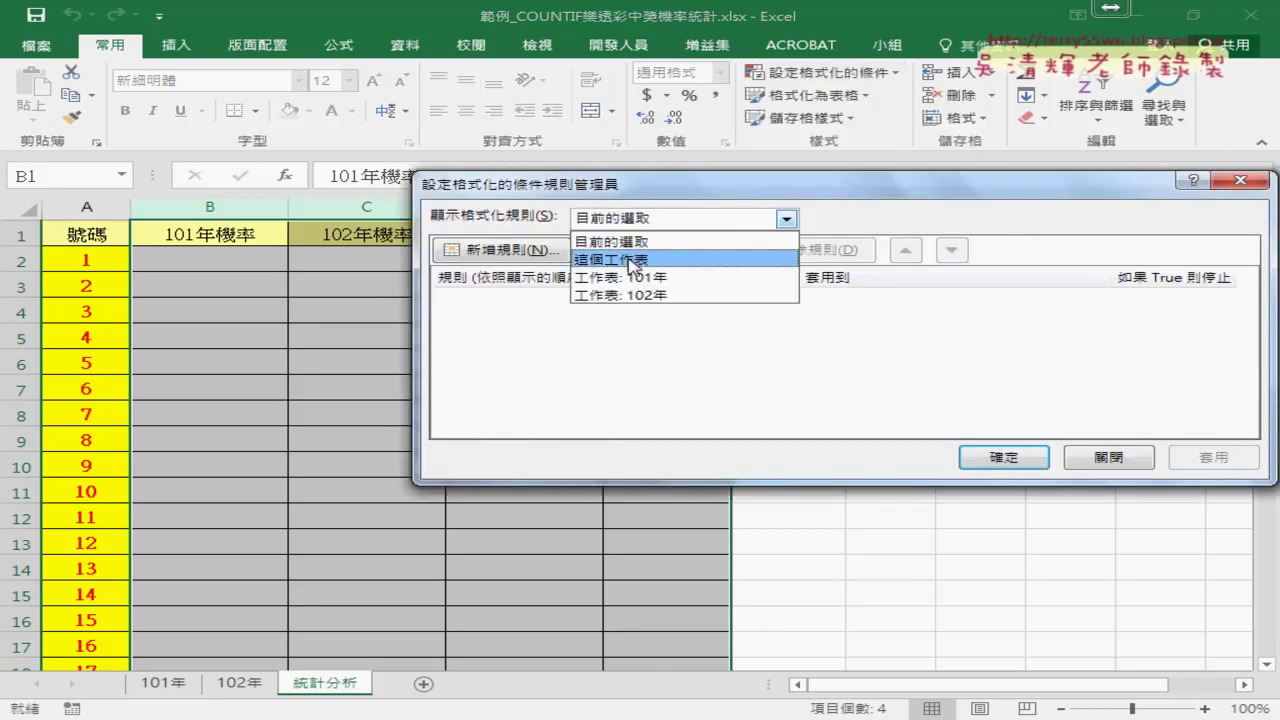
pyautogui.click(630, 259)
pyautogui.click(525, 305)
pyautogui.click(793, 256)
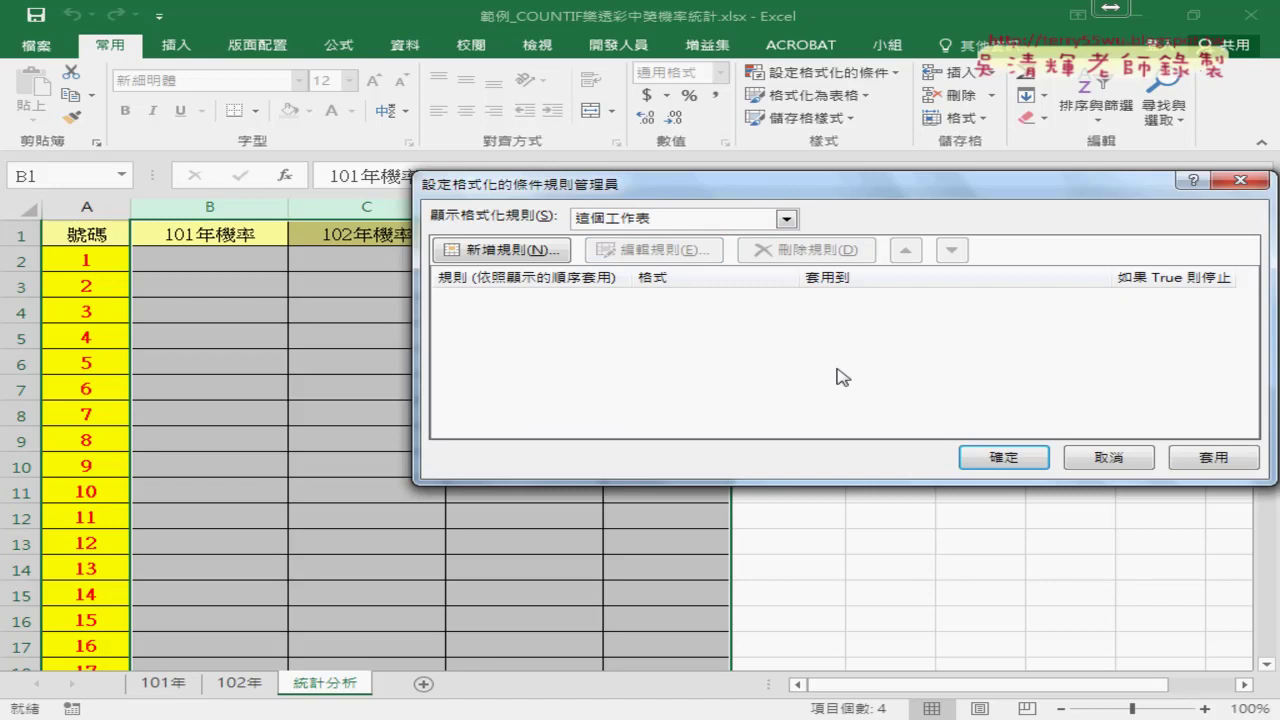
pyautogui.click(1180, 460)
pyautogui.click(1040, 462)
pyautogui.click(822, 540)
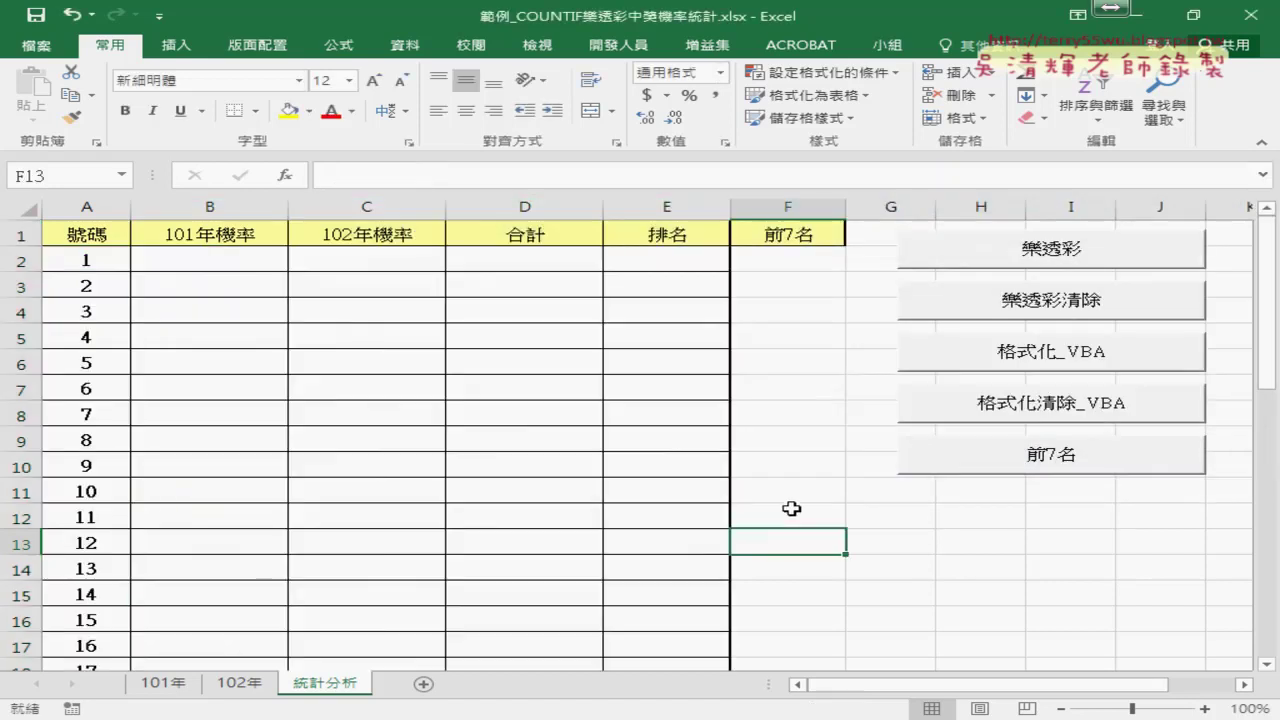
pyautogui.click(794, 266)
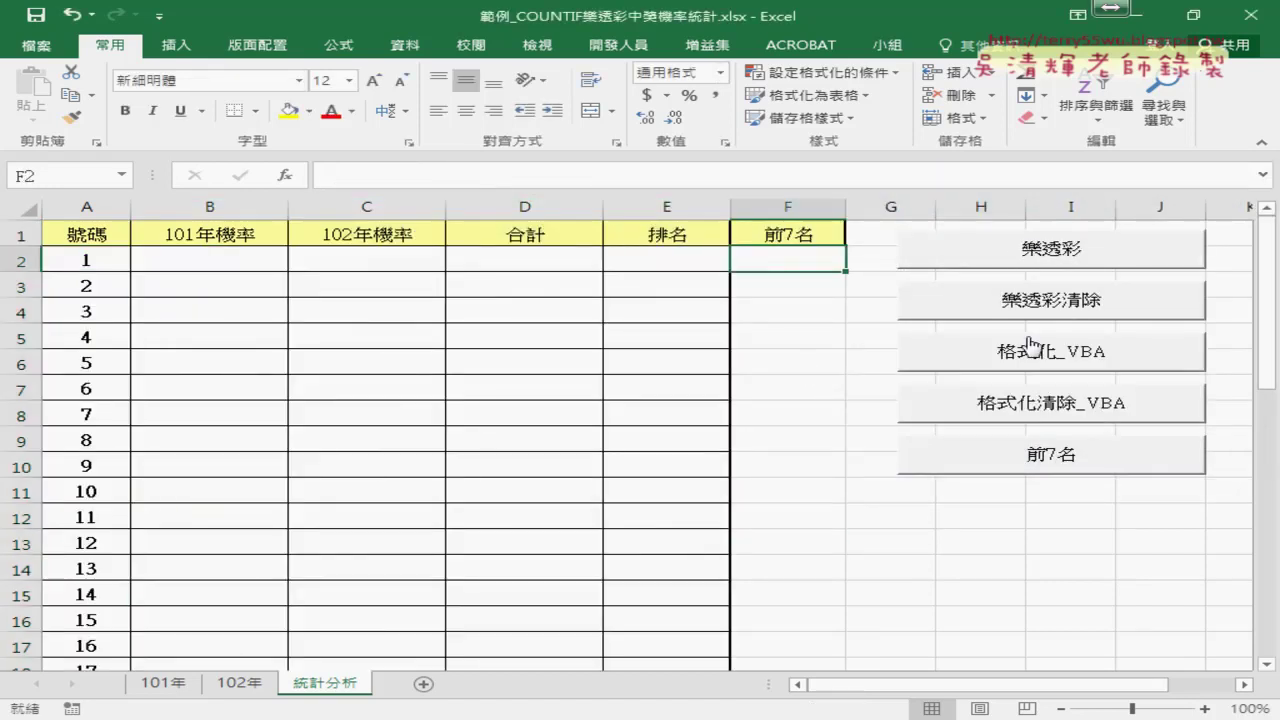
# - Refill the statistics with the 樂透彩 button and inspect B2's COUNTIF formula and its A2 criterion
pyautogui.click(1063, 257)
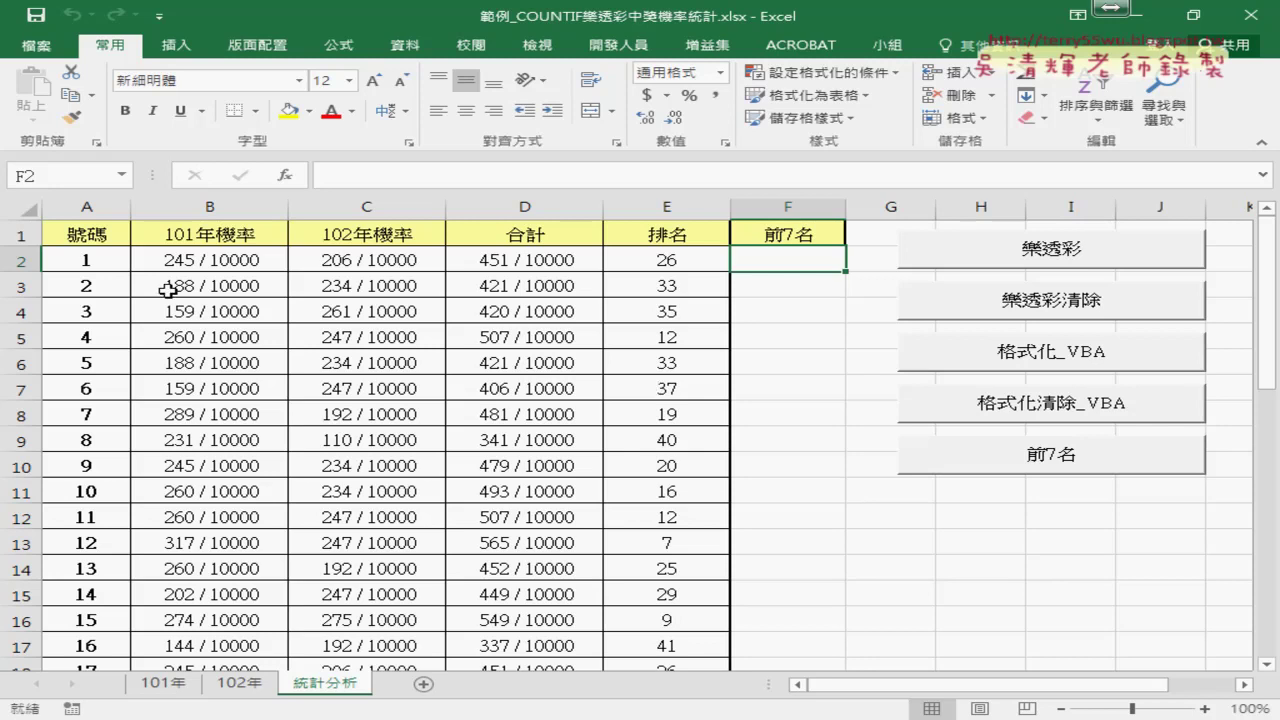
pyautogui.click(210, 207)
pyautogui.click(231, 260)
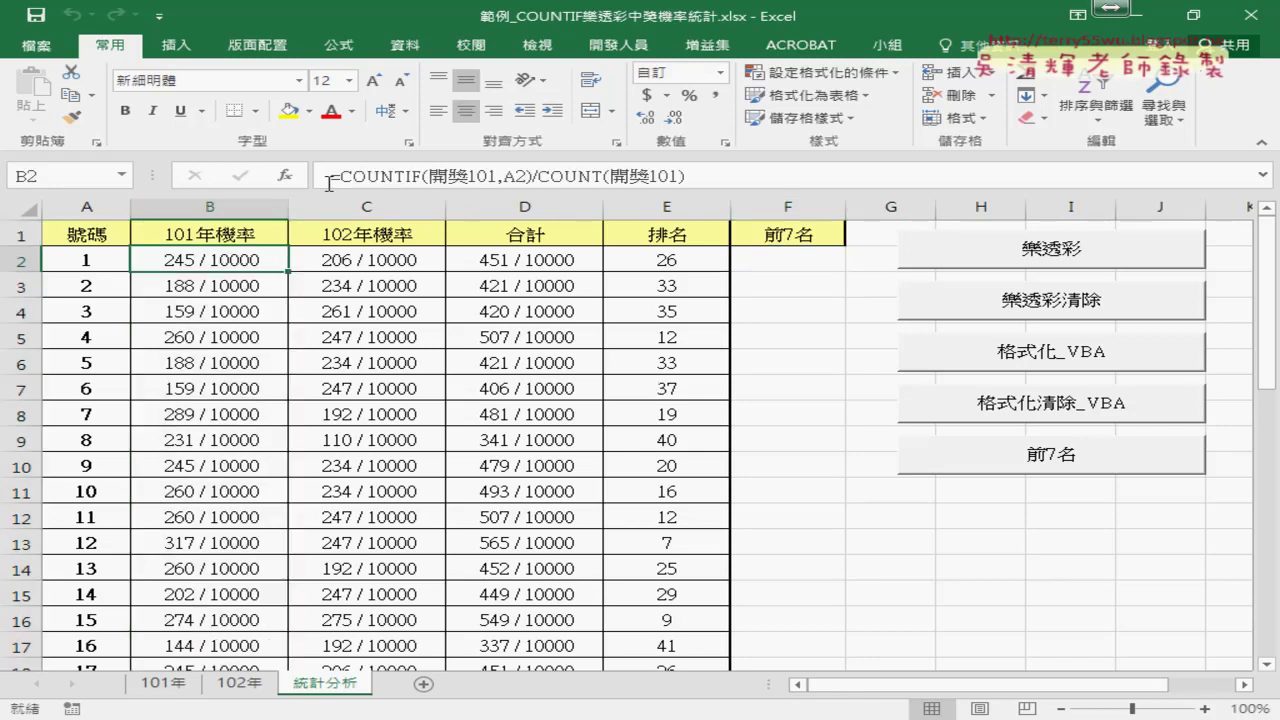
pyautogui.moveTo(330, 177); pyautogui.dragTo(688, 177)
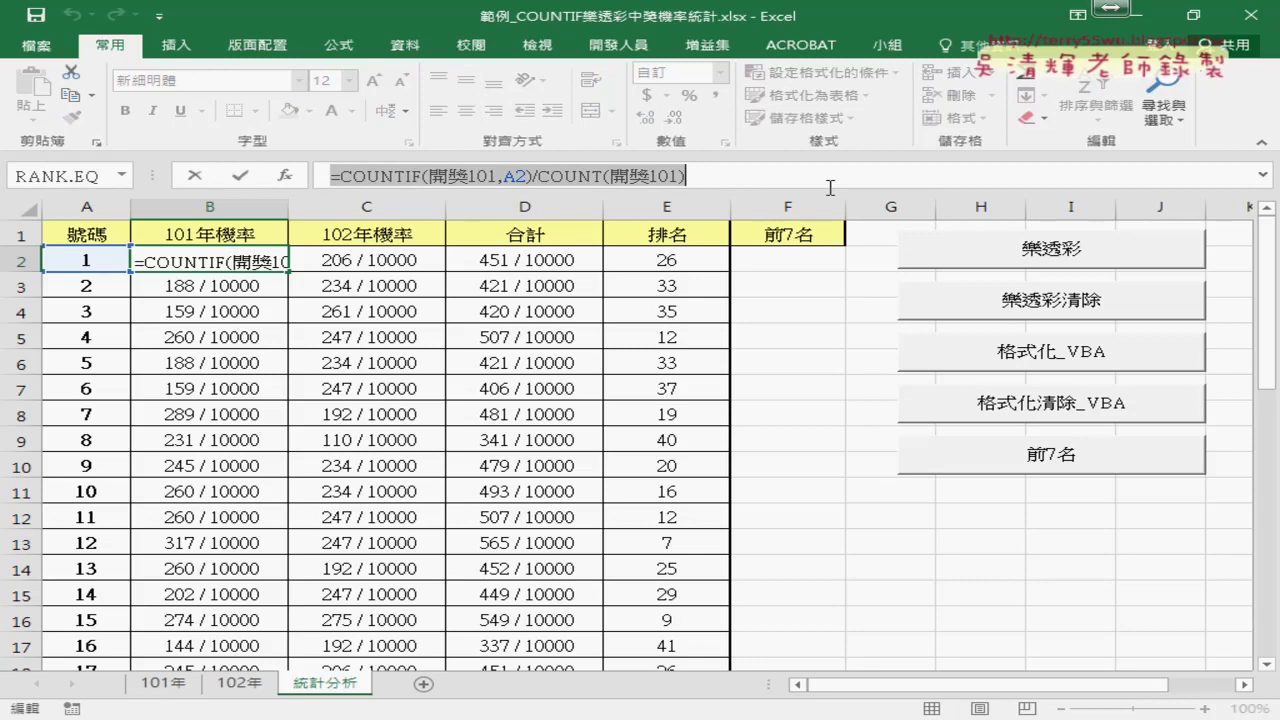
pyautogui.click(523, 176)
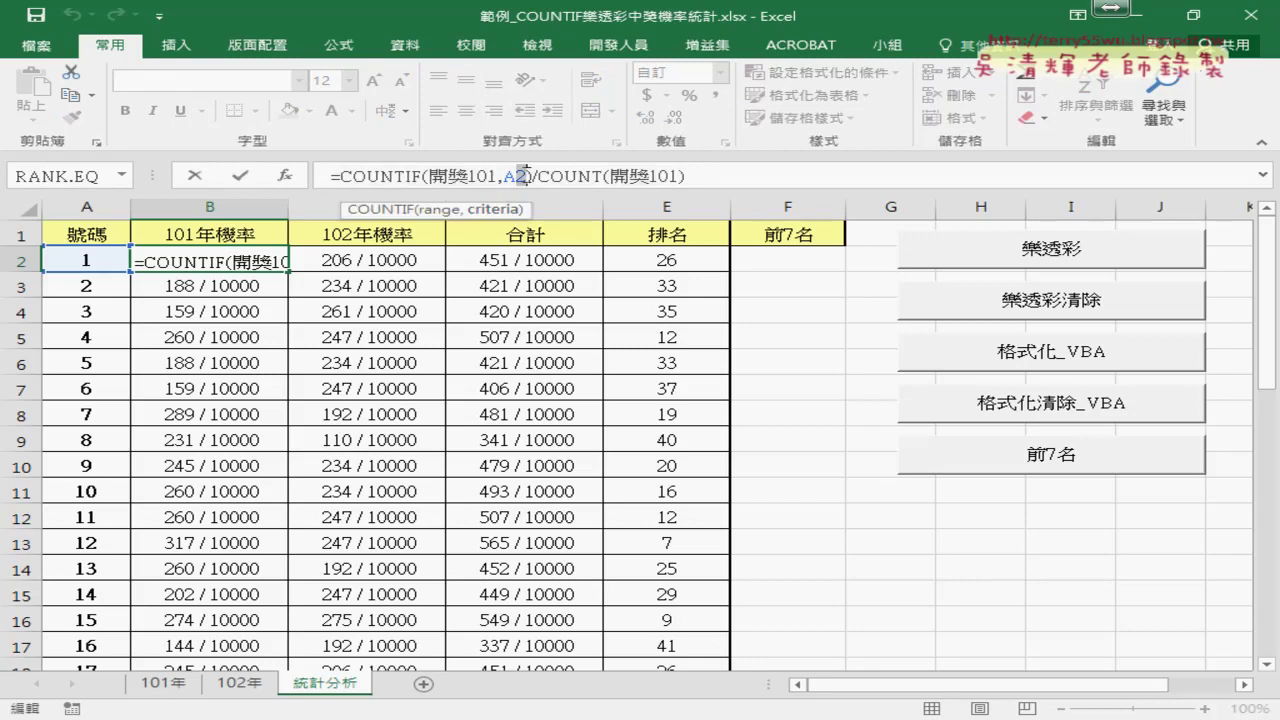
pyautogui.click(195, 176)
# - Inspect the C2 probability, D2 =B2+C2 total and E2 RANK.EQ formulas
pyautogui.click(366, 207)
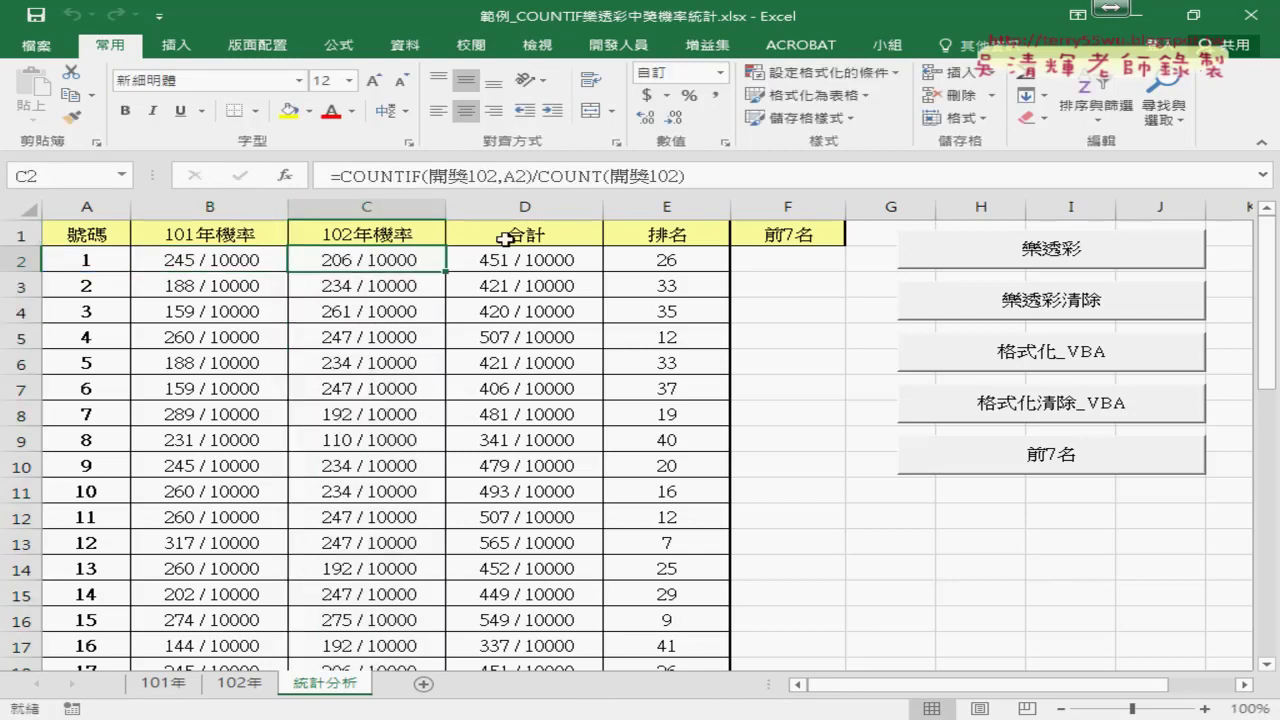
pyautogui.click(540, 258)
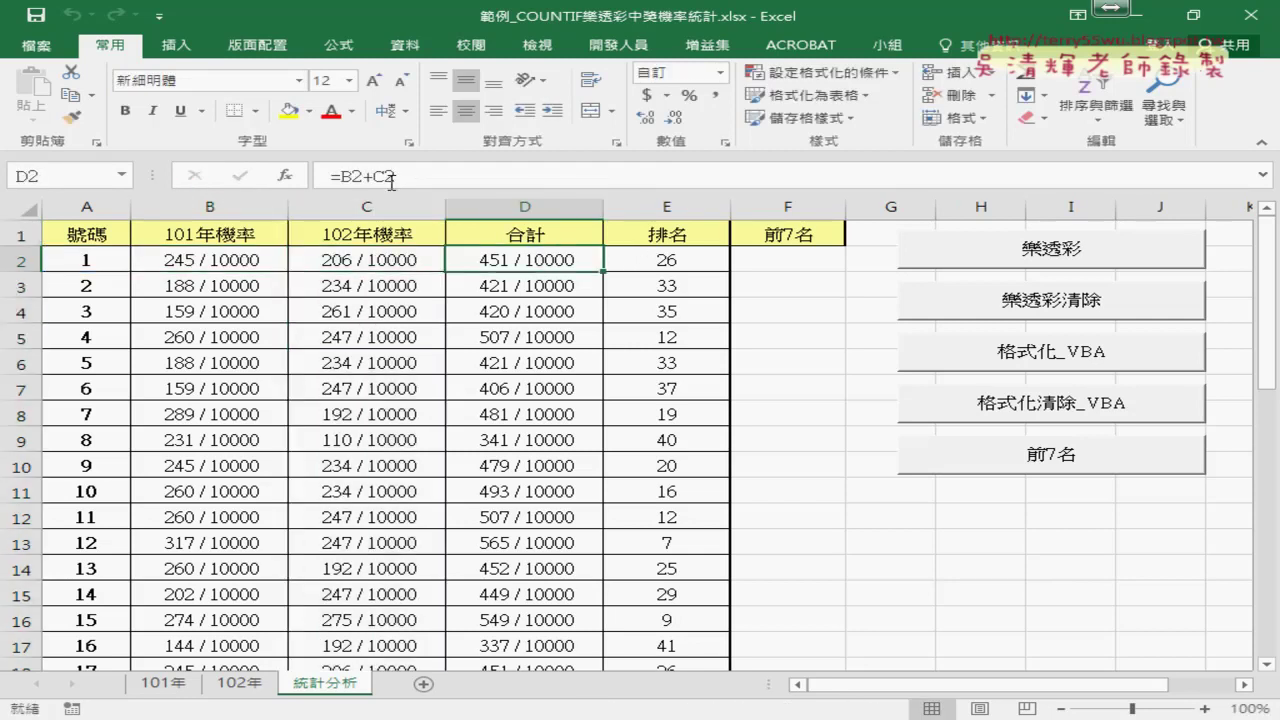
pyautogui.click(676, 262)
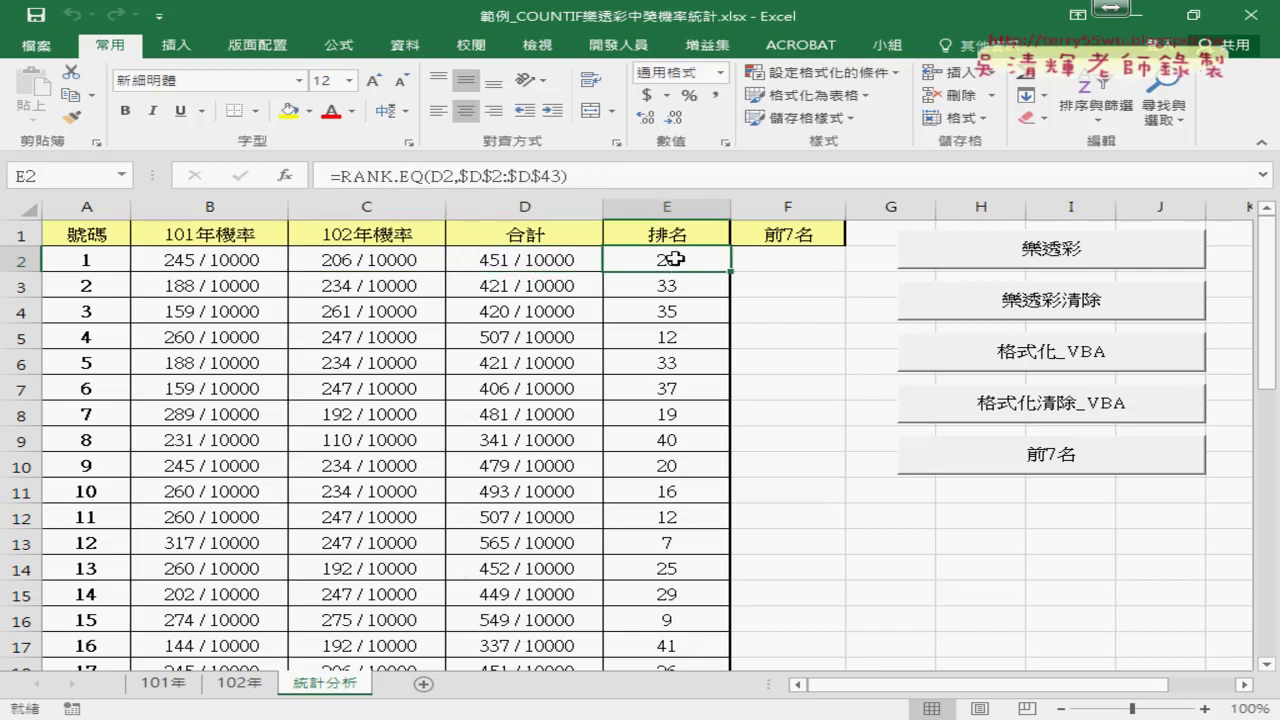
# - Open the 樂透彩 button's assigned macro code in the VBA editor with a wider code area
pyautogui.rightClick(1022, 253)
pyautogui.click(1108, 415)
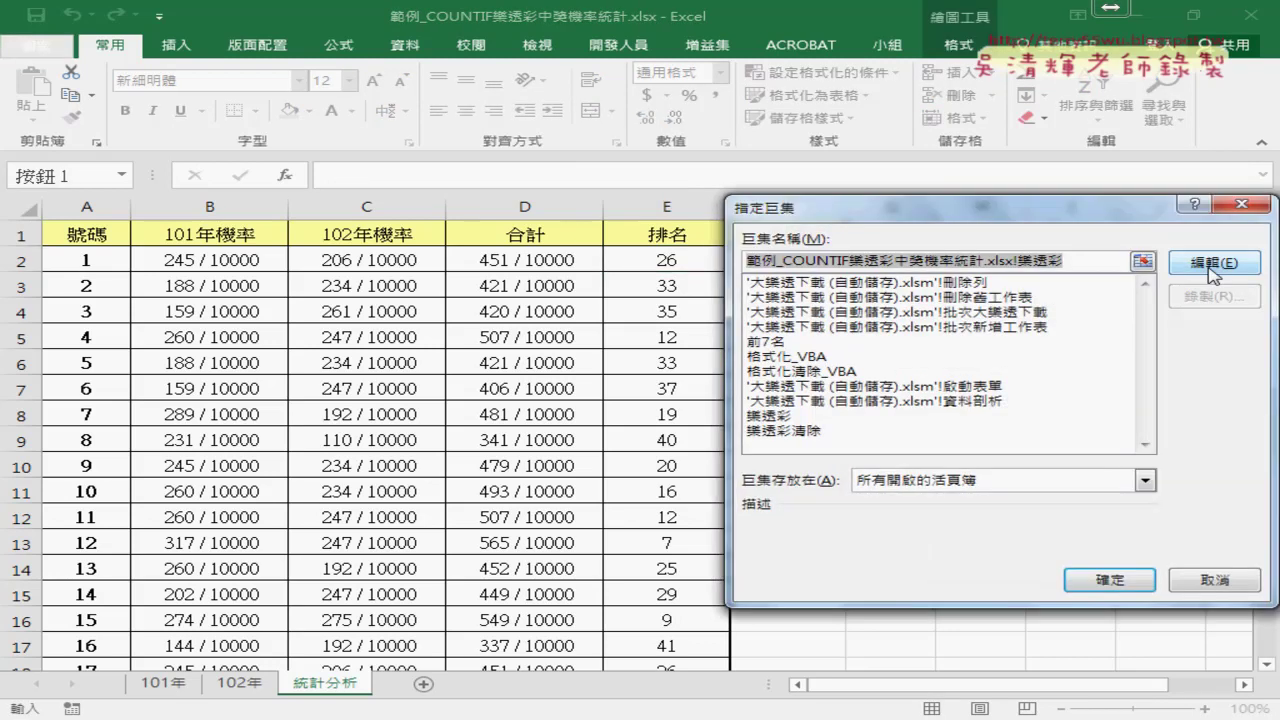
pyautogui.click(1210, 270)
pyautogui.moveTo(452, 238); pyautogui.dragTo(372, 160)
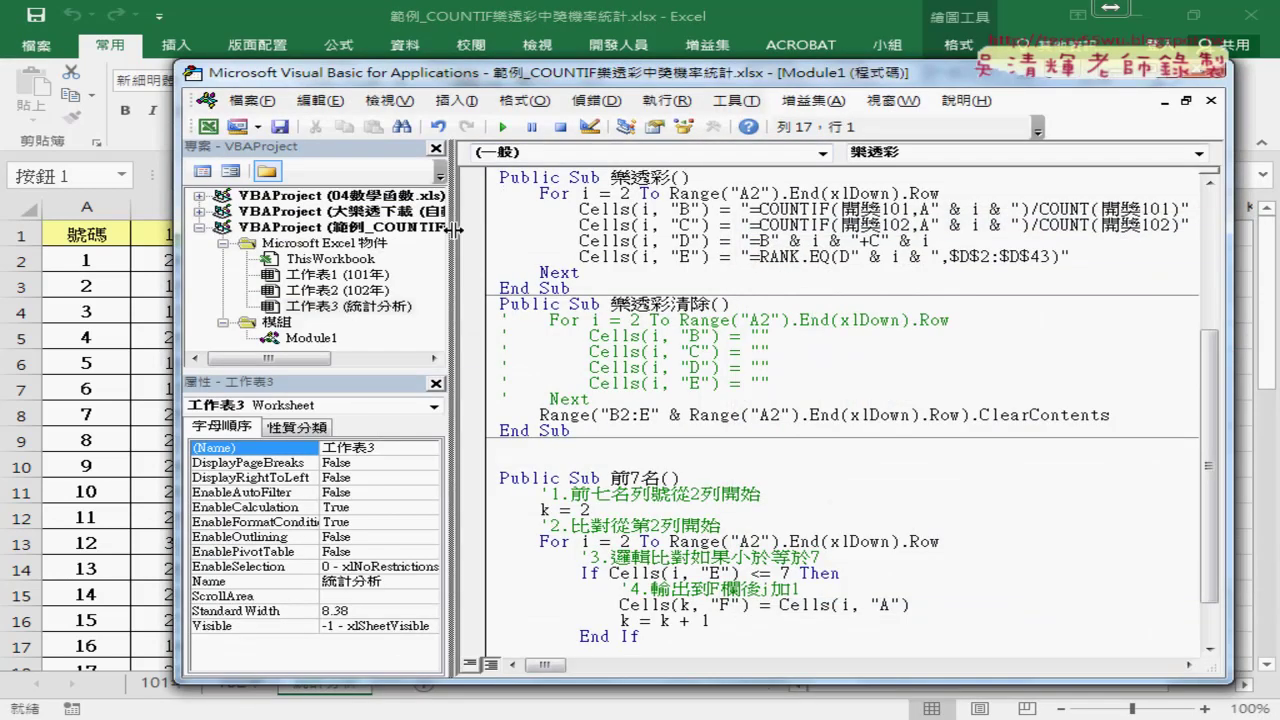
pyautogui.moveTo(392, 75); pyautogui.dragTo(322, 74)
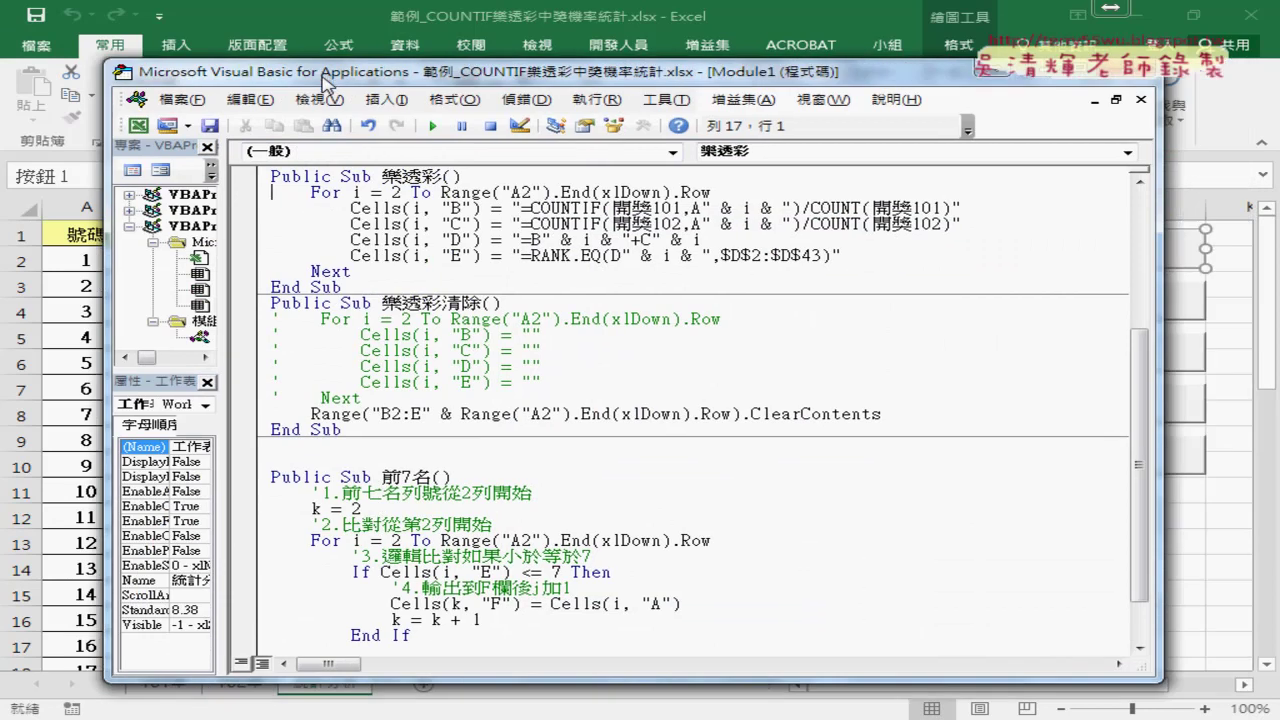
# - Highlight the 樂透彩 procedure name, loop last-row expression and column B formula strings
pyautogui.doubleClick(386, 178)
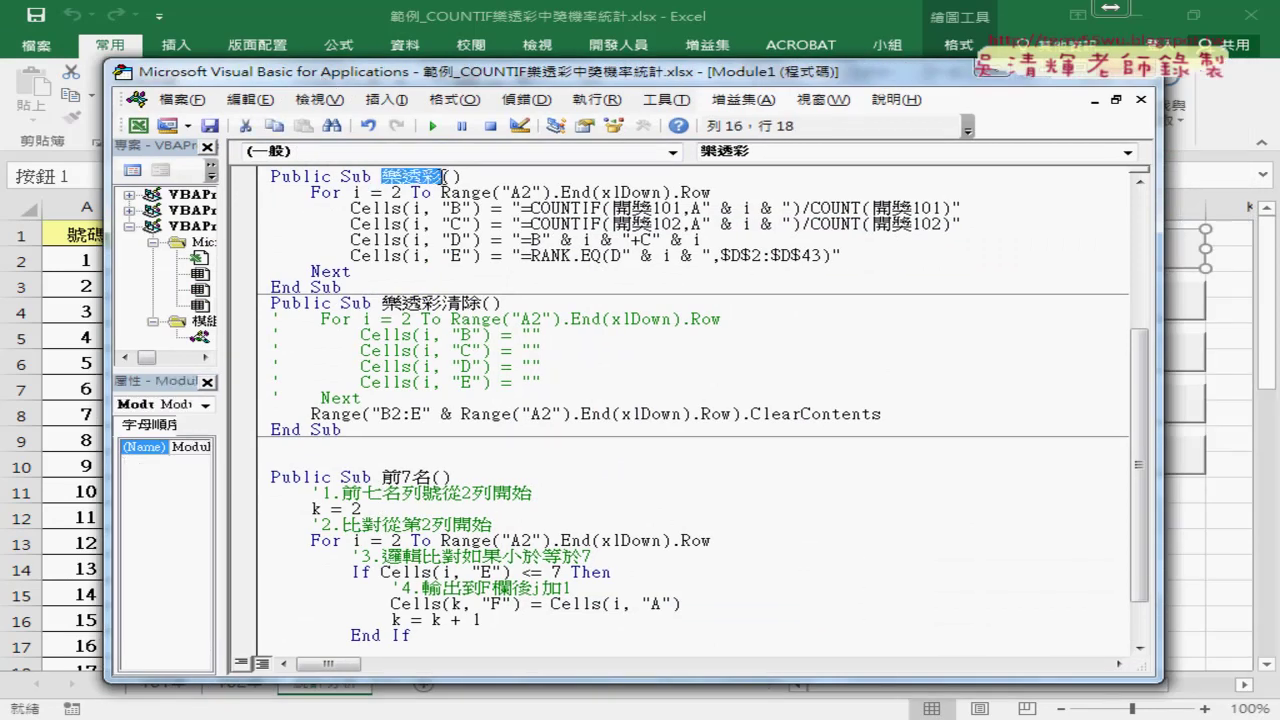
pyautogui.click(400, 193)
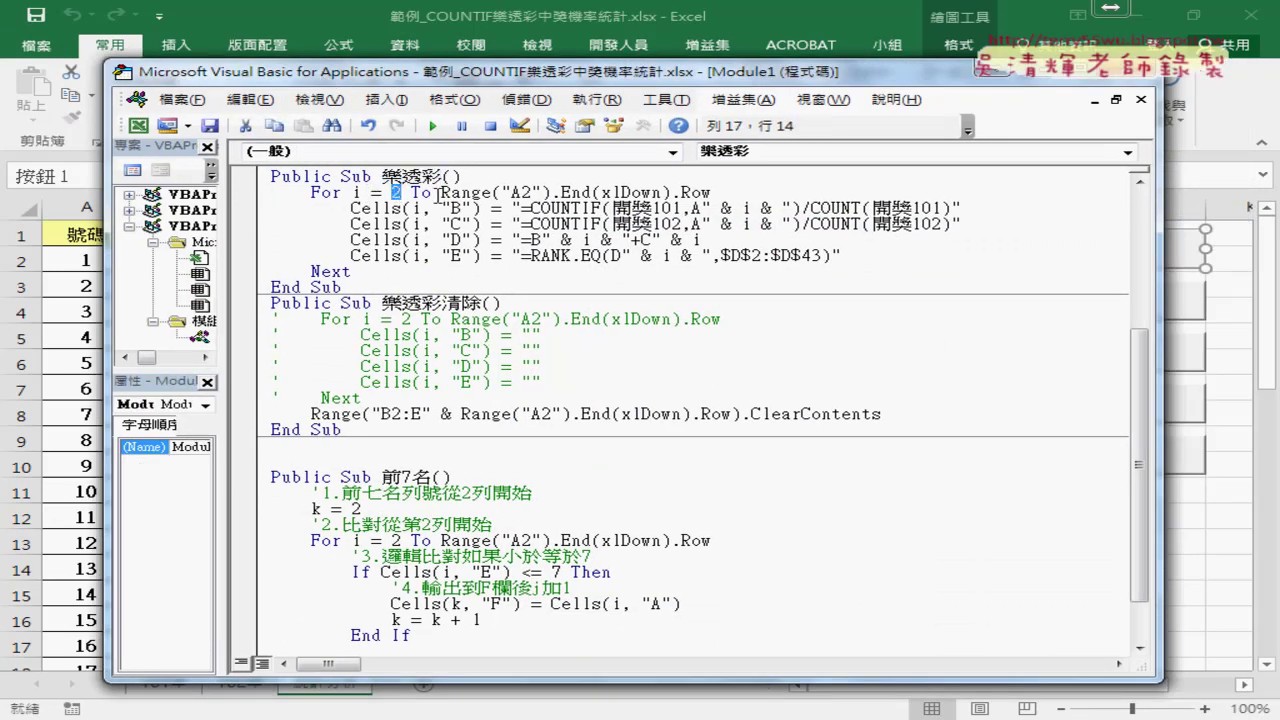
pyautogui.moveTo(450, 193); pyautogui.dragTo(716, 195)
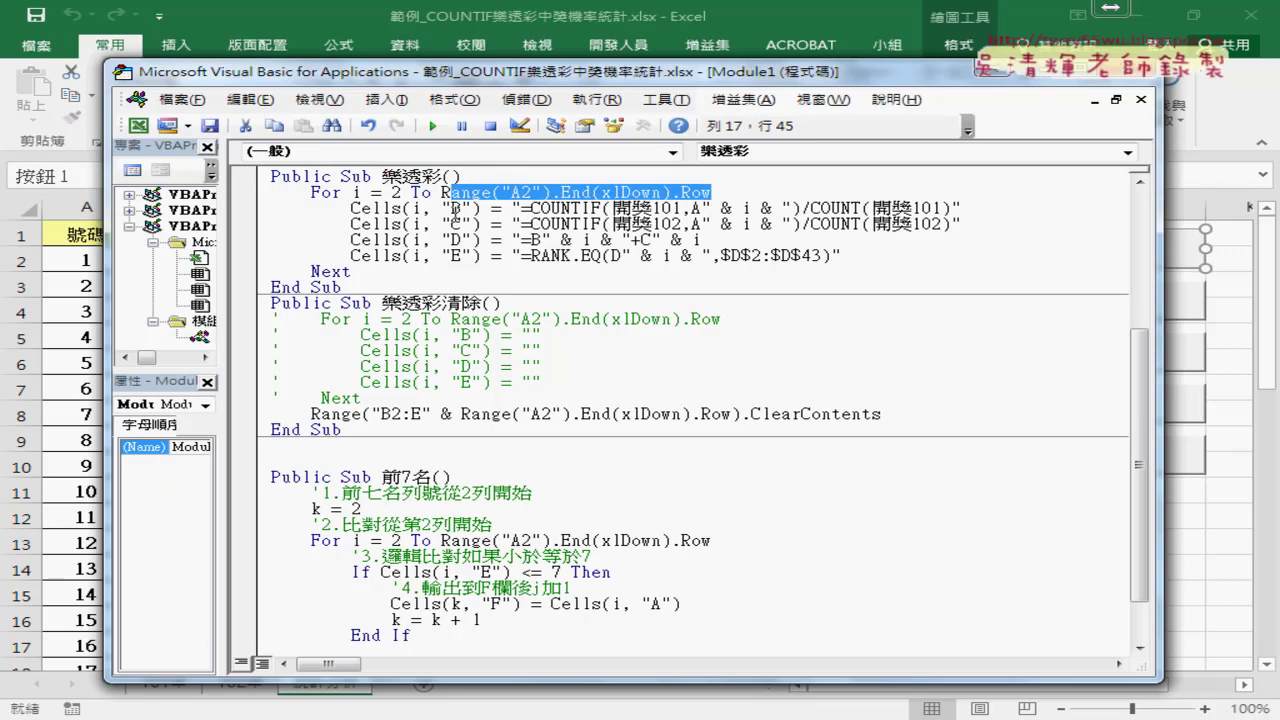
pyautogui.moveTo(450, 240); pyautogui.dragTo(456, 258)
pyautogui.click(456, 258)
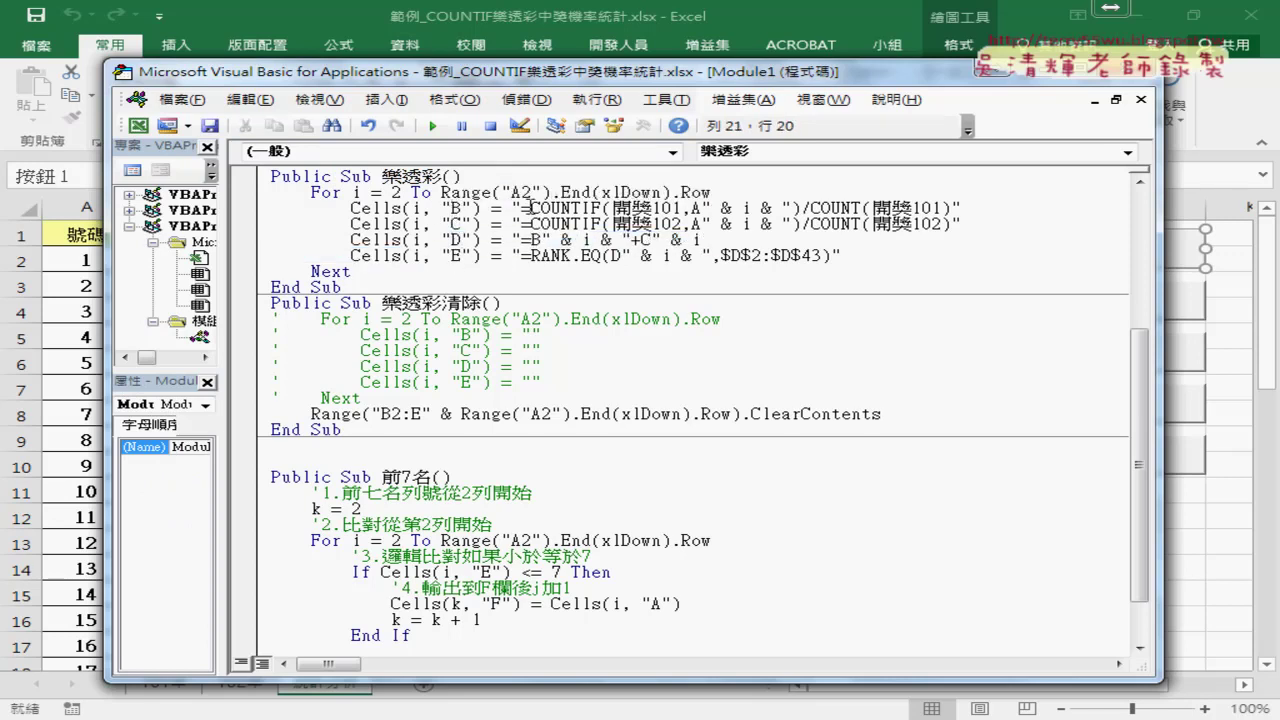
pyautogui.moveTo(520, 208); pyautogui.dragTo(950, 208)
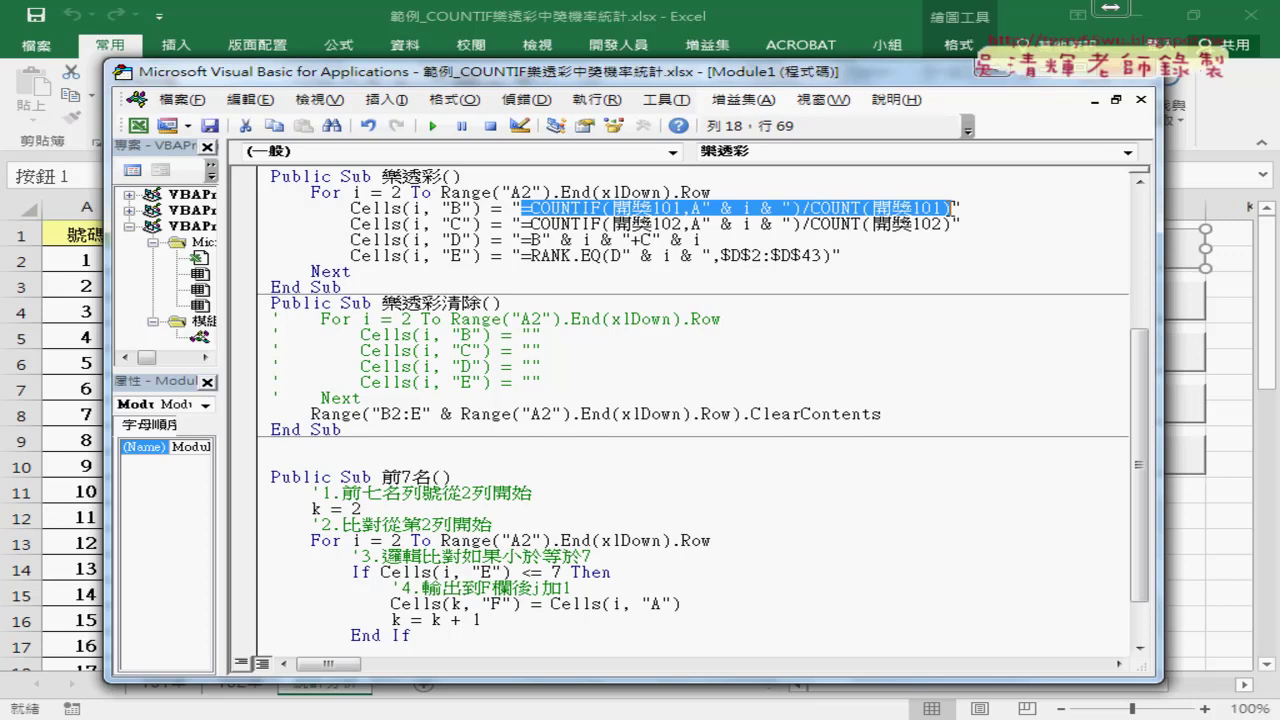
pyautogui.moveTo(545, 335)
pyautogui.mouseDown()
pyautogui.moveTo(521, 335)
pyautogui.moveTo(521, 367)
pyautogui.mouseUp()
# - Retype .ClearContents via IntelliSense in 樂透彩清除 and mark the commented-out For…Next loop
pyautogui.click(541, 383)
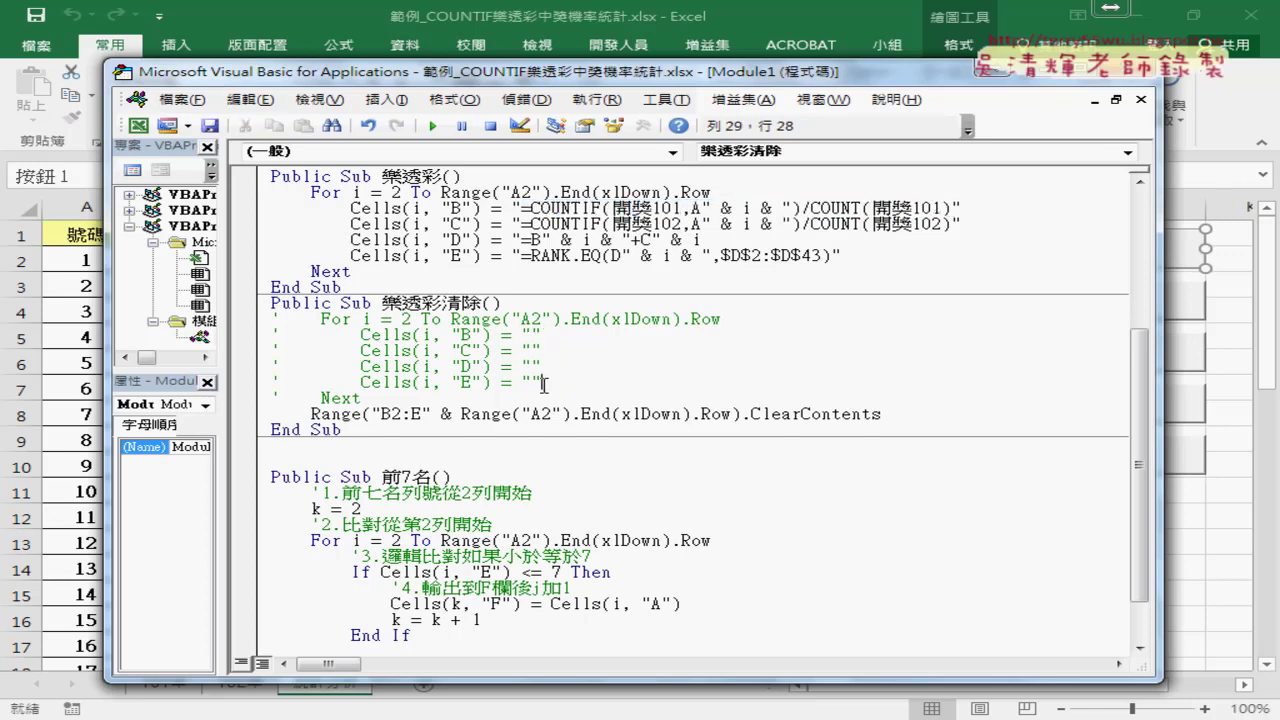
pyautogui.moveTo(381, 414); pyautogui.dragTo(900, 414)
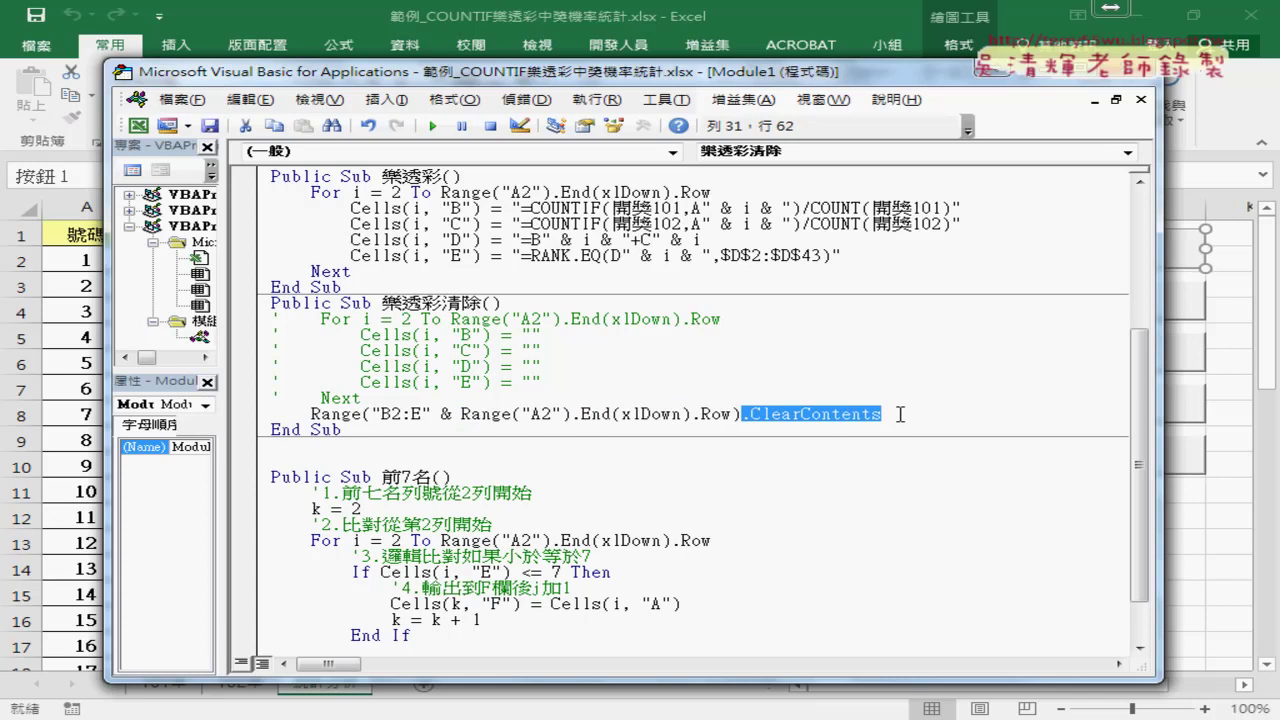
pyautogui.write('.')
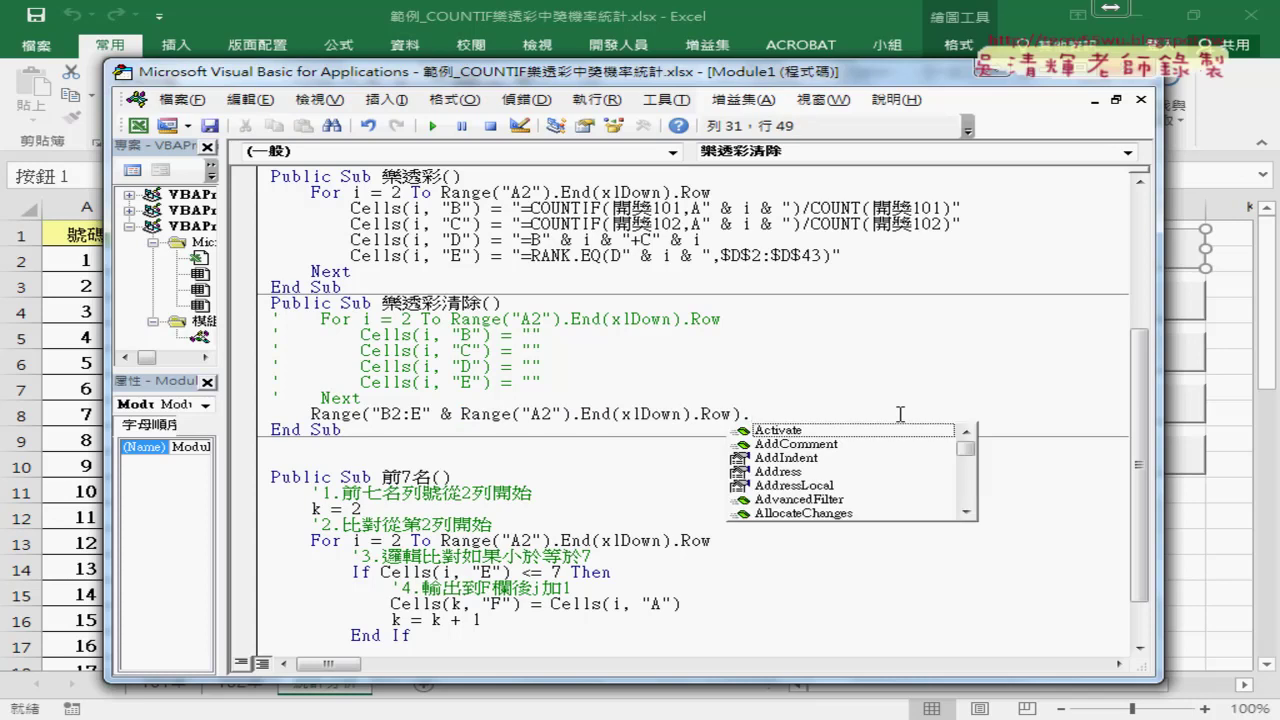
pyautogui.write('cl')
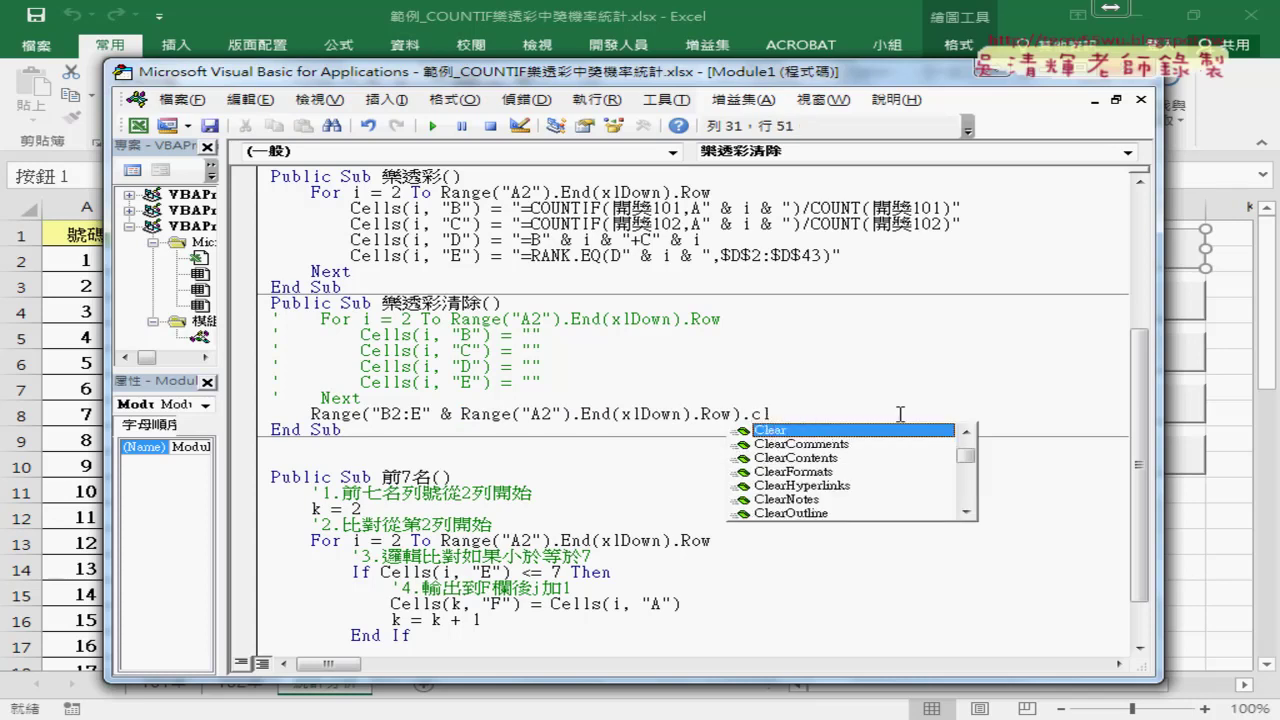
pyautogui.press('Down')
pyautogui.press('Down')
pyautogui.press('Tab')
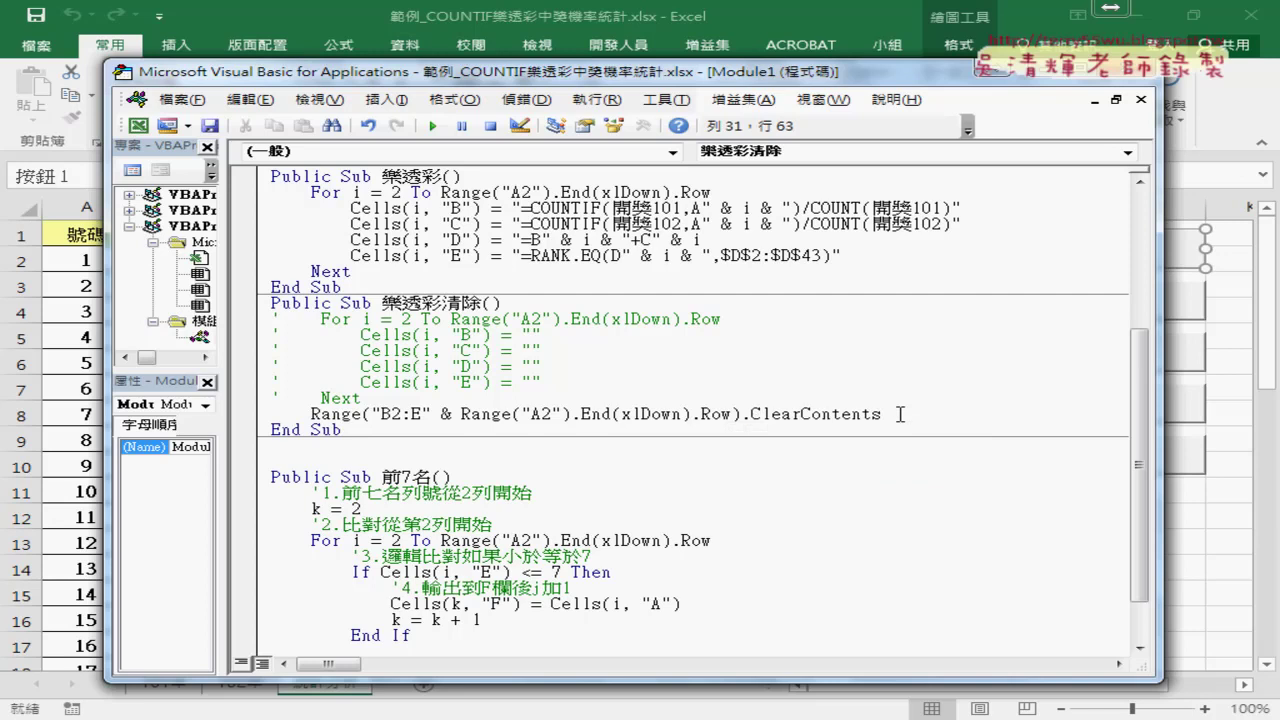
pyautogui.moveTo(362, 398); pyautogui.dragTo(272, 320)
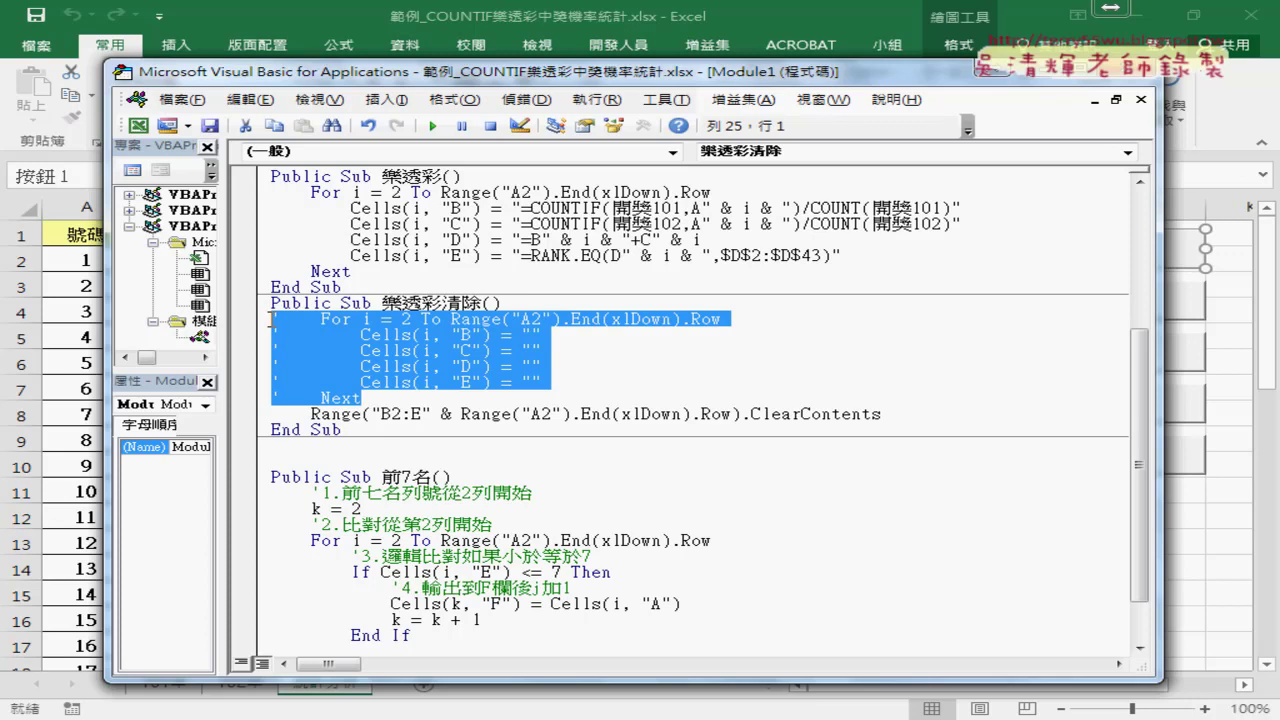
# - Back in Excel, clear then refill columns B–E with the macro buttons; leave Conditional Formatting unused
pyautogui.click(1233, 330)
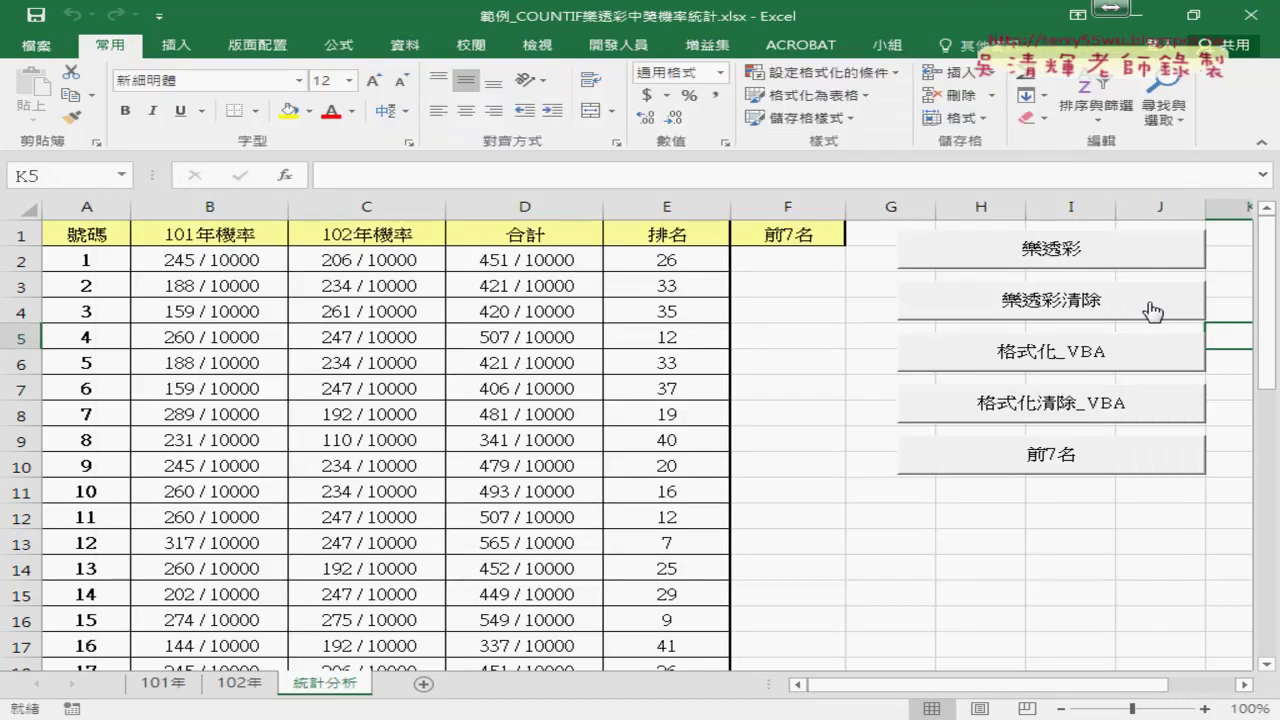
pyautogui.click(1110, 303)
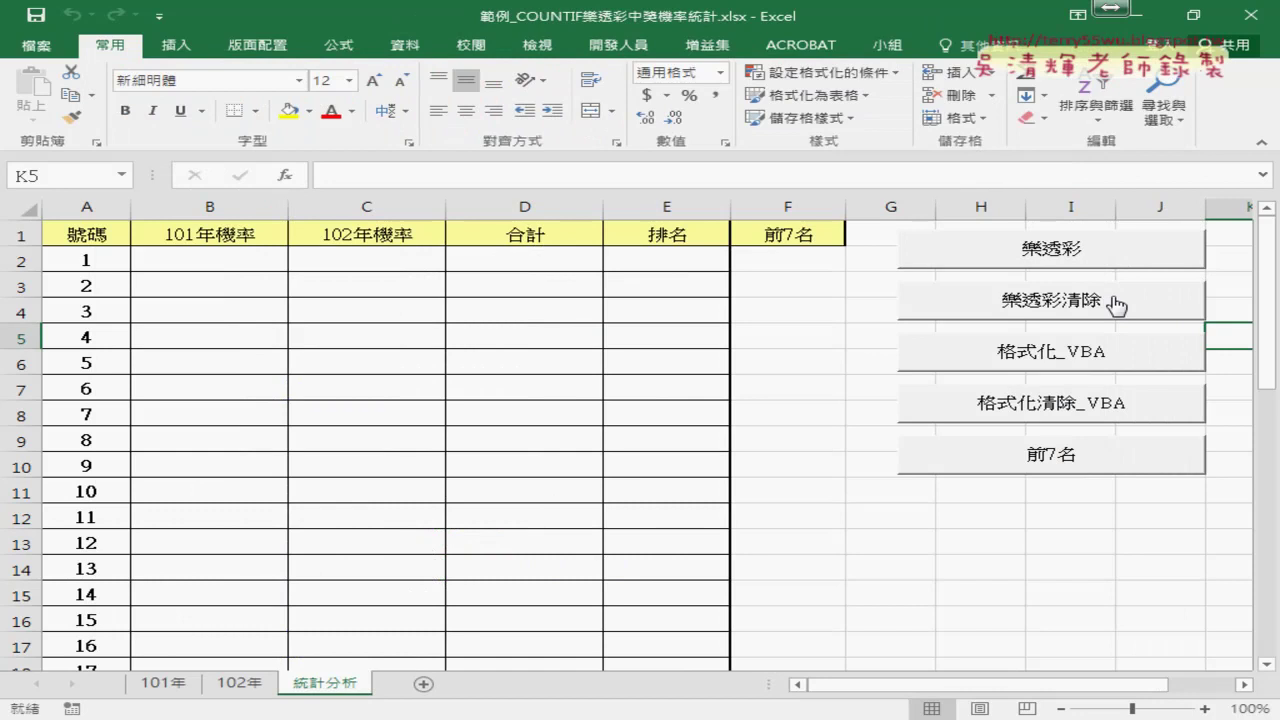
pyautogui.click(1060, 260)
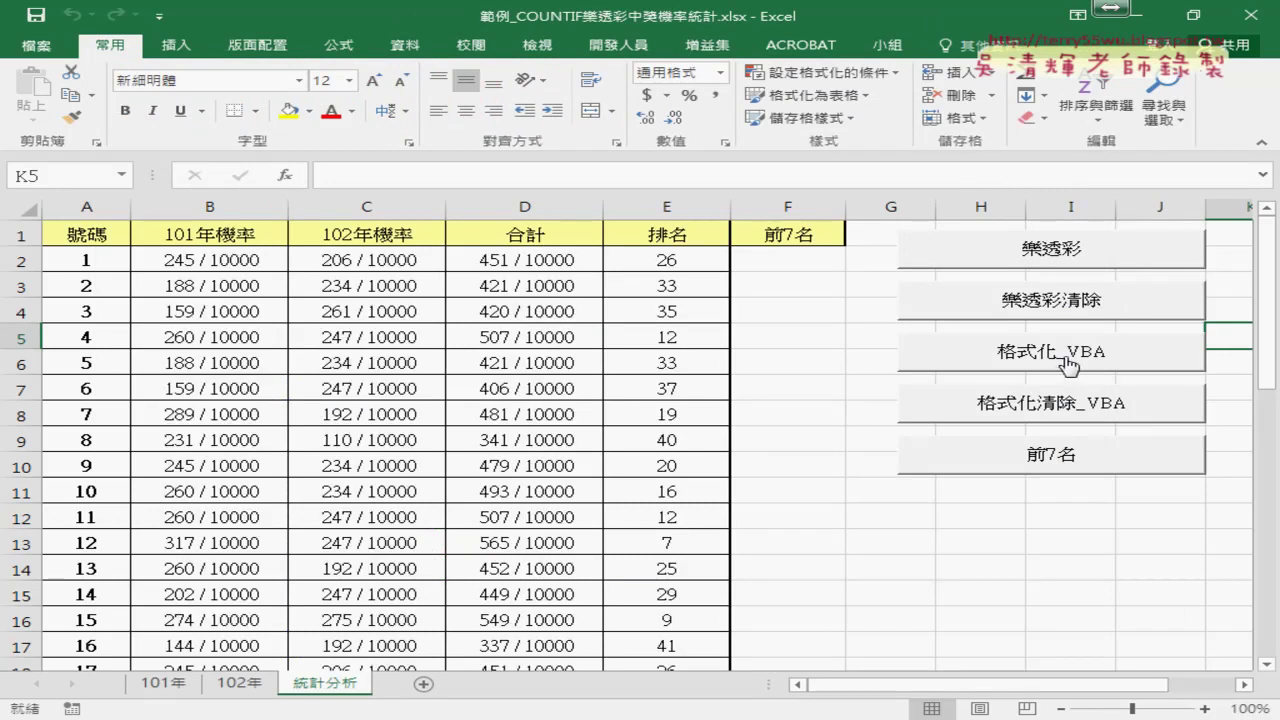
pyautogui.click(815, 80)
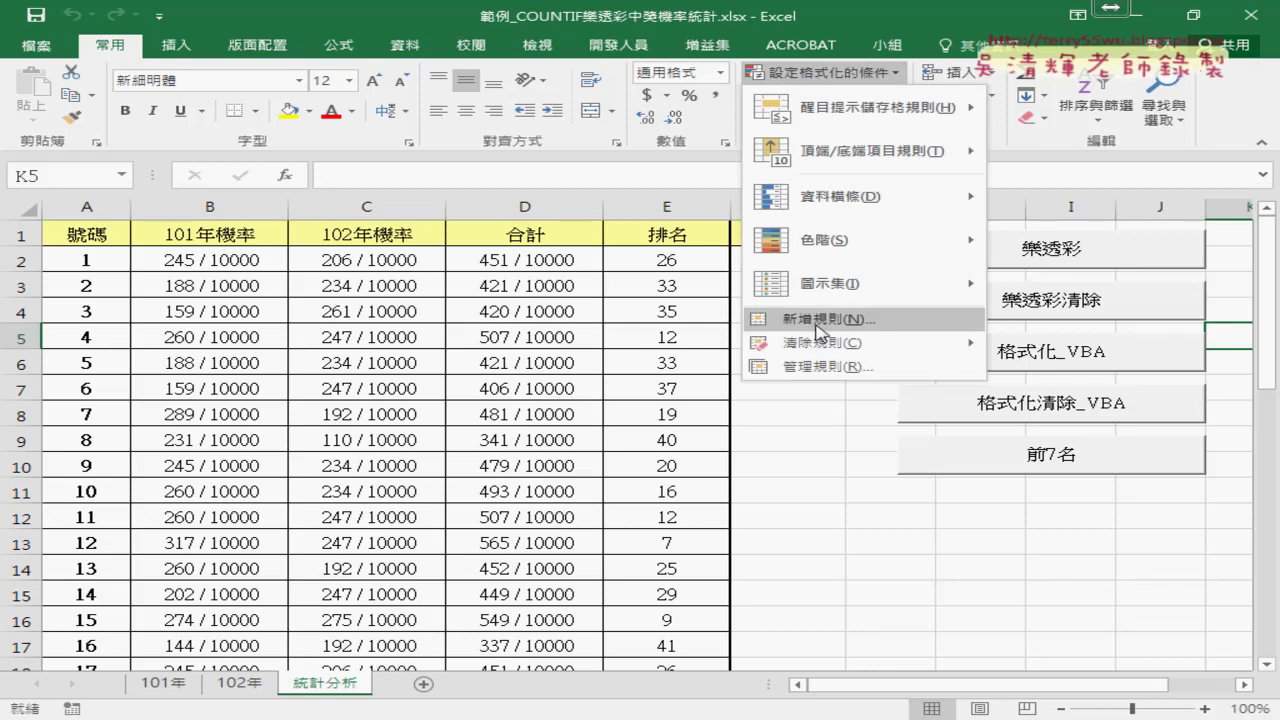
pyautogui.click(812, 510)
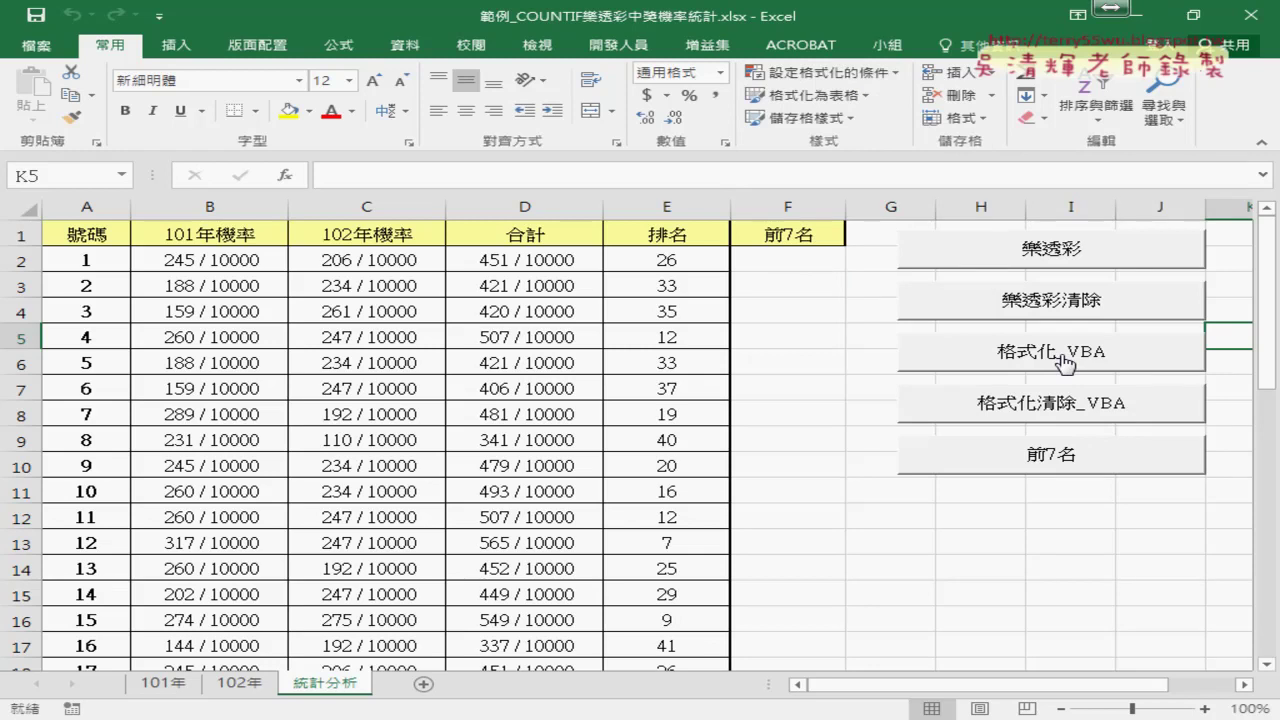
# - Select row 2, rank column E and number column A to explain them
pyautogui.click(20, 260)
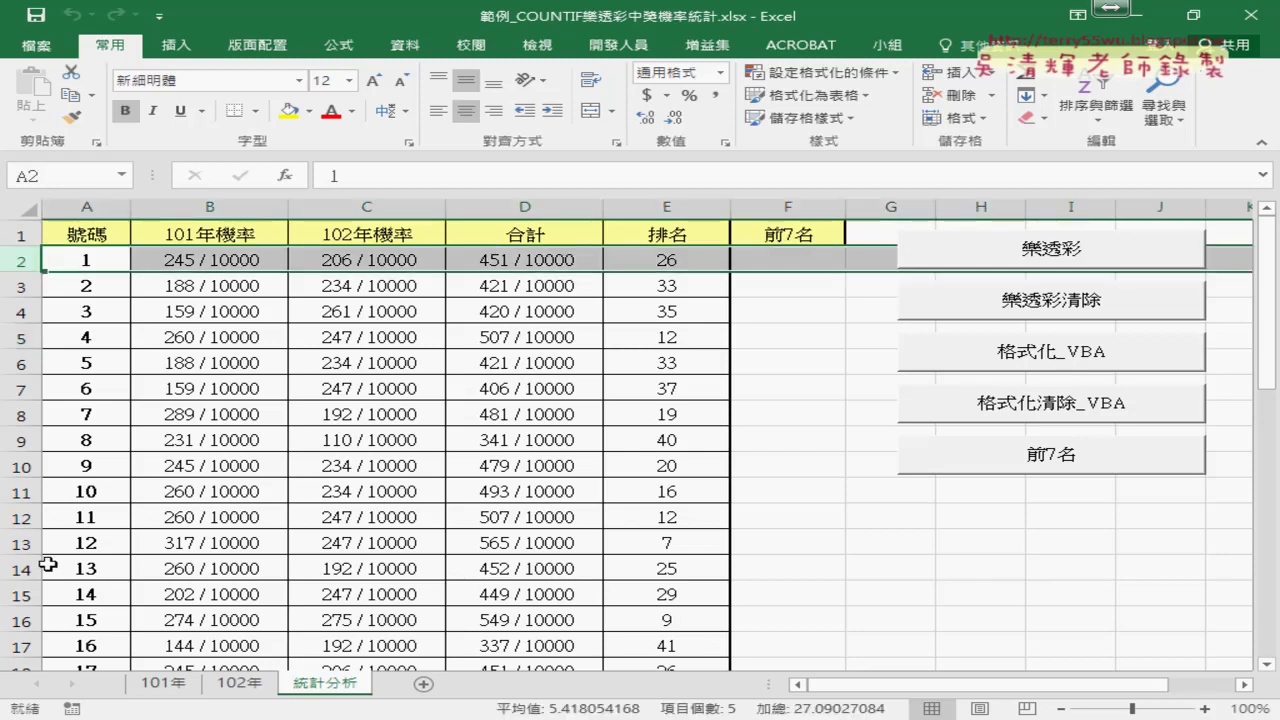
pyautogui.click(679, 199)
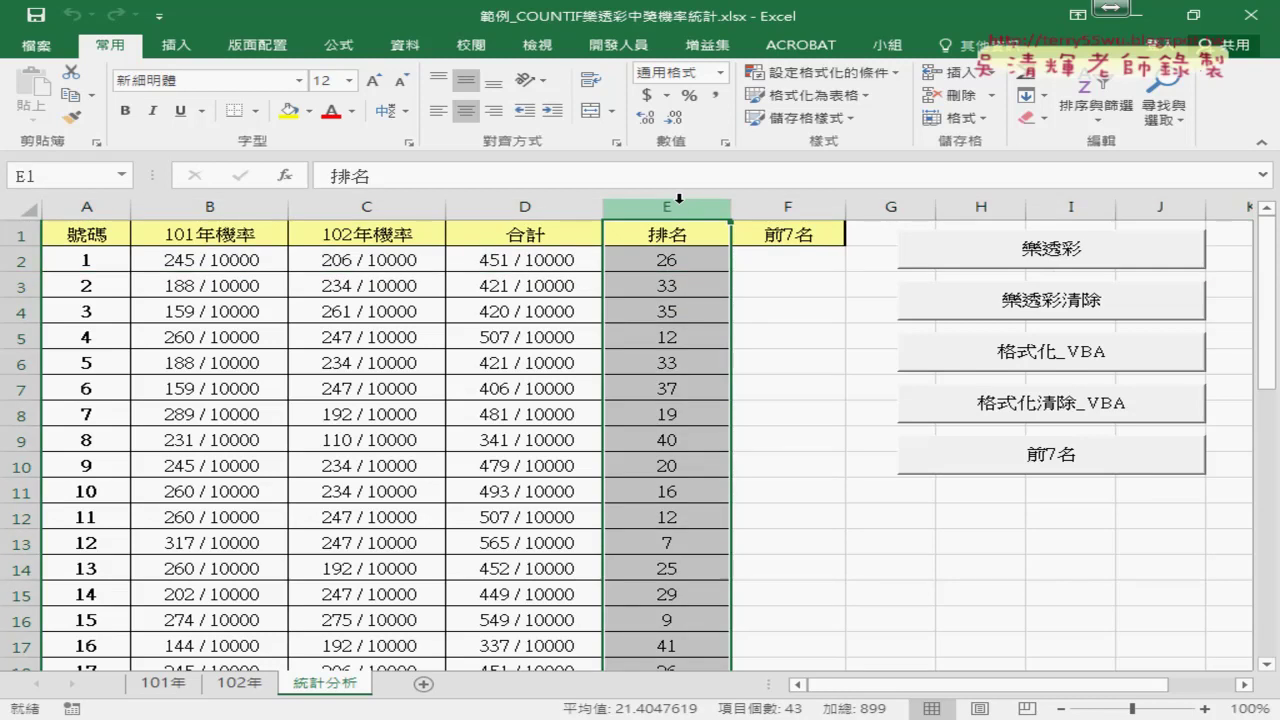
pyautogui.click(93, 206)
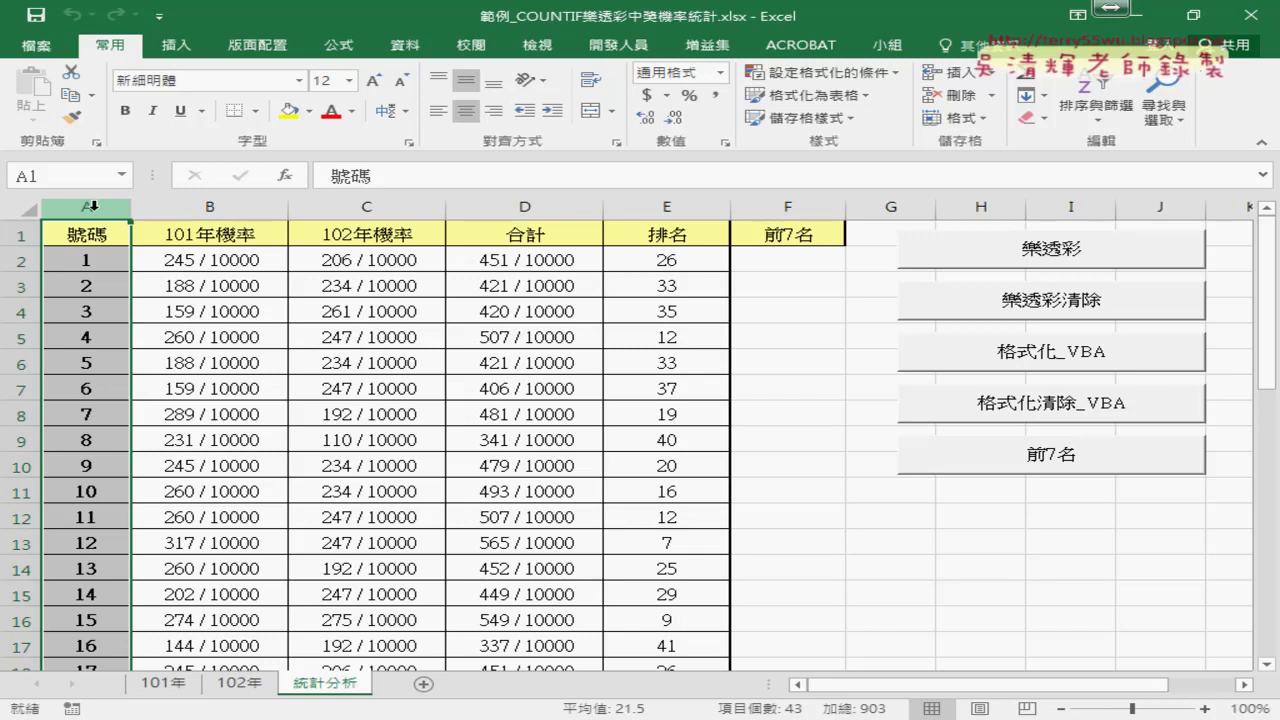
# - Run the 格式化_VBA macro to highlight top-7 numbers red on yellow, then bring up its button options
pyautogui.click(1073, 362)
pyautogui.scroll(-4, 474, 440)
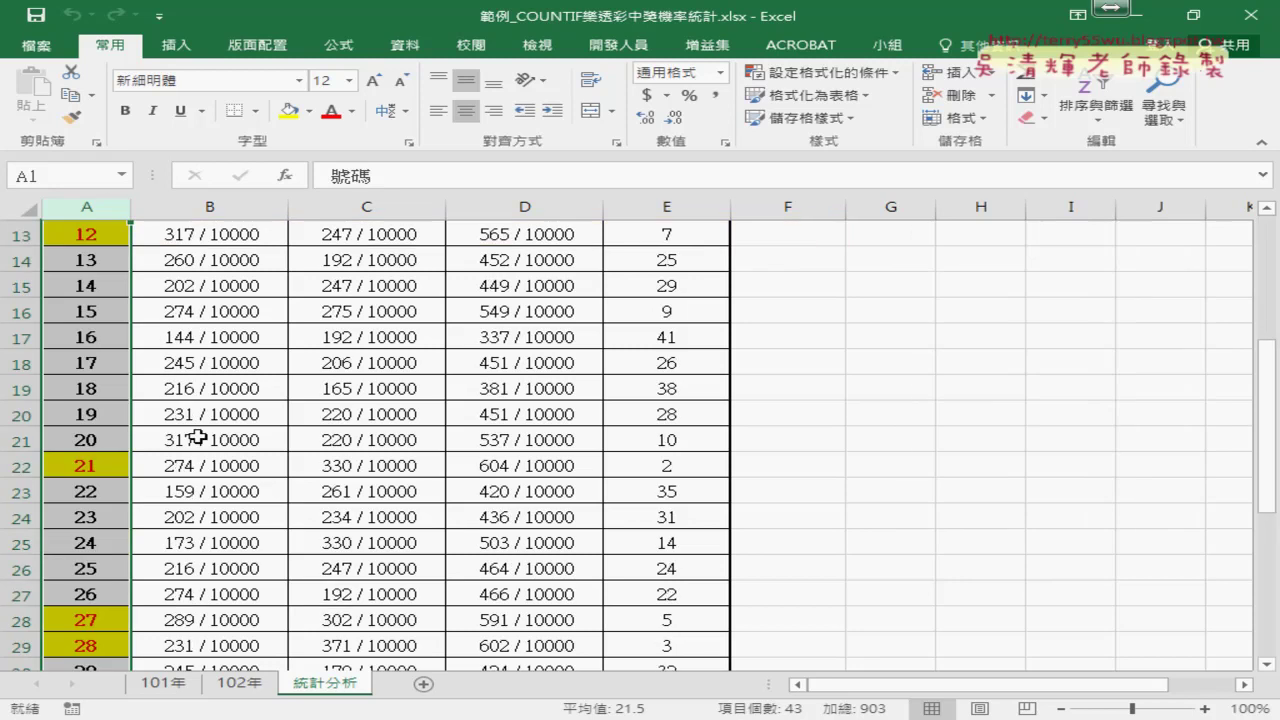
pyautogui.scroll(4, 176, 448)
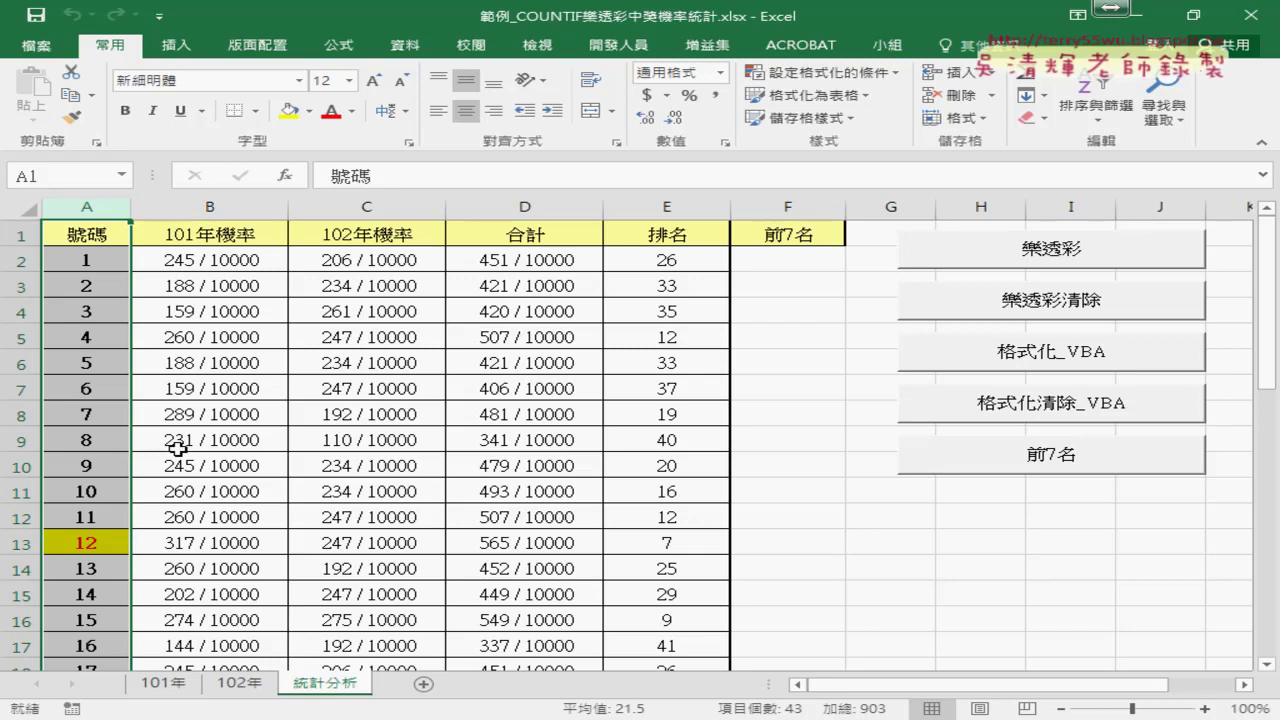
pyautogui.rightClick(1018, 356)
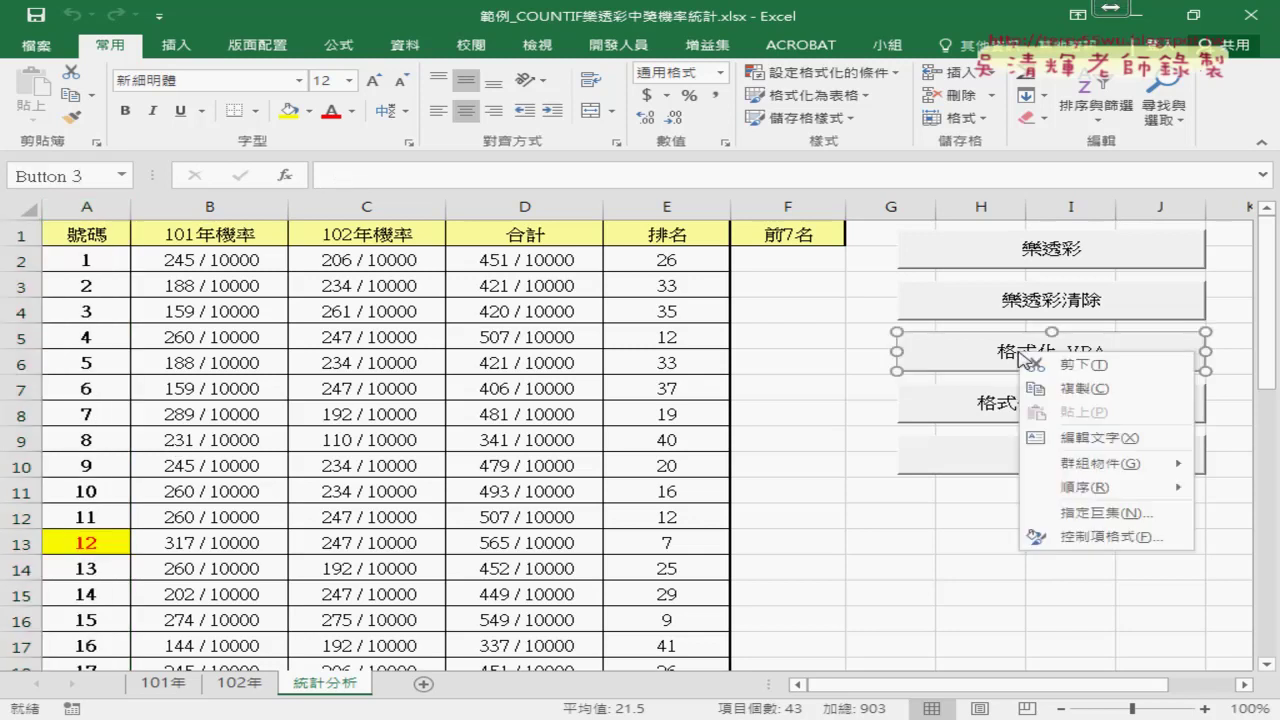
pyautogui.click(1086, 512)
pyautogui.click(1205, 360)
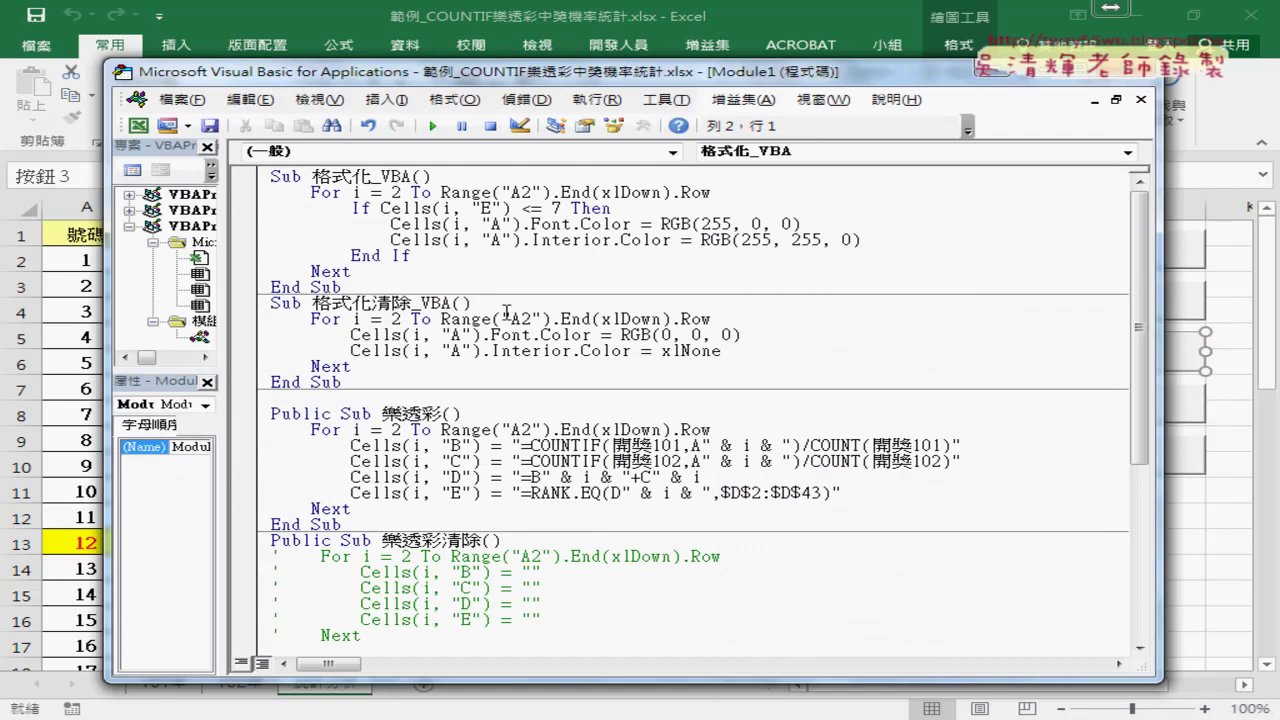
pyautogui.click(392, 192)
pyautogui.moveTo(450, 192); pyautogui.dragTo(712, 192)
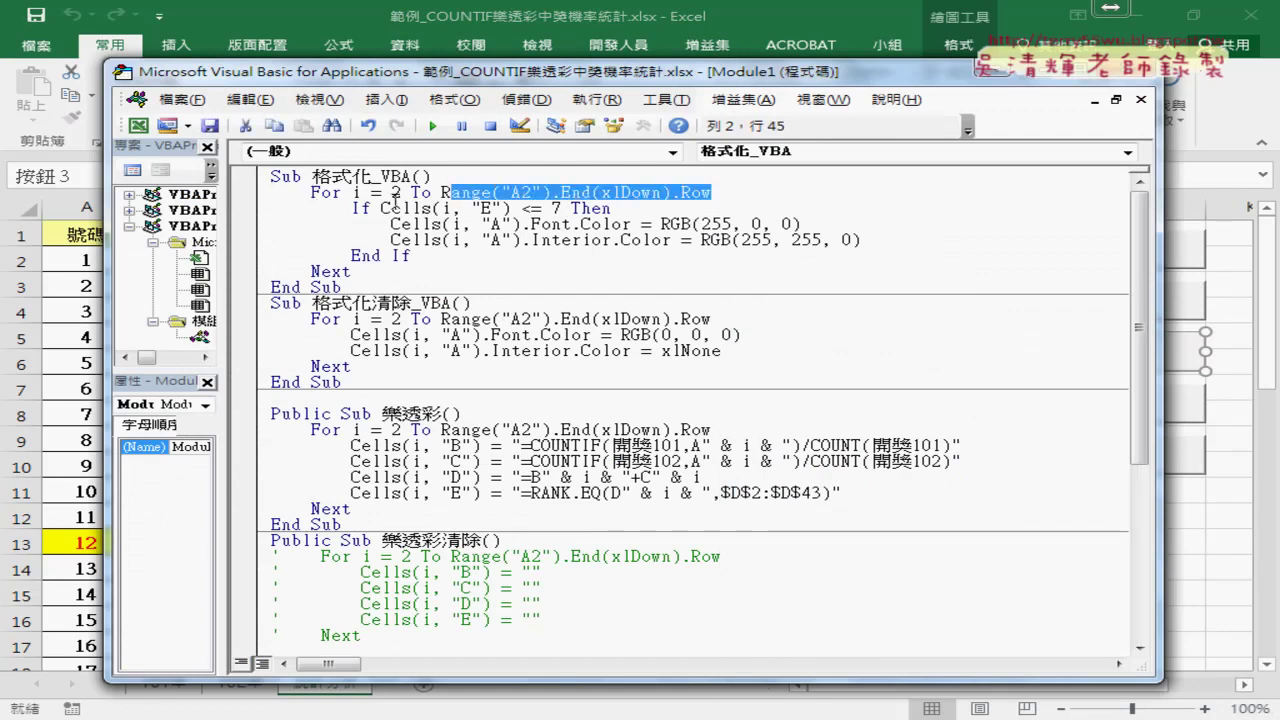
pyautogui.moveTo(381, 208); pyautogui.dragTo(562, 208)
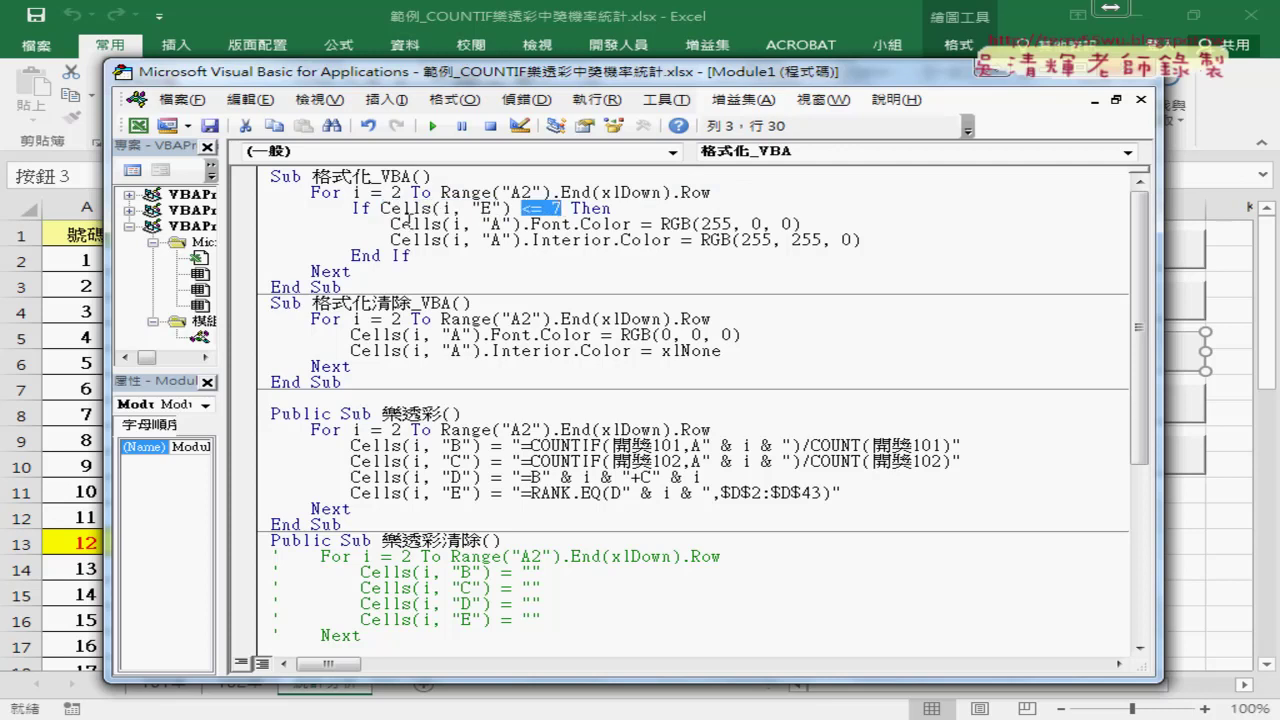
pyautogui.moveTo(391, 224); pyautogui.dragTo(521, 224)
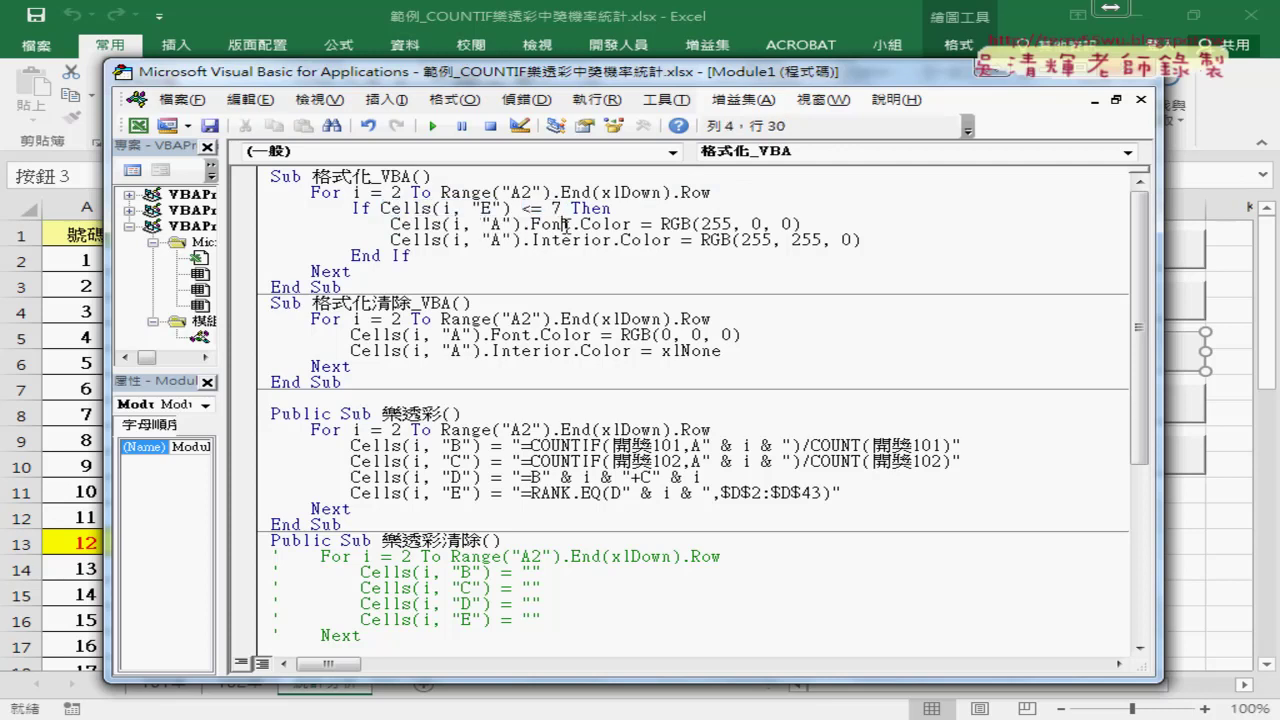
pyautogui.moveTo(801, 224); pyautogui.dragTo(661, 224)
pyautogui.click(533, 250)
pyautogui.moveTo(411, 256); pyautogui.dragTo(241, 210)
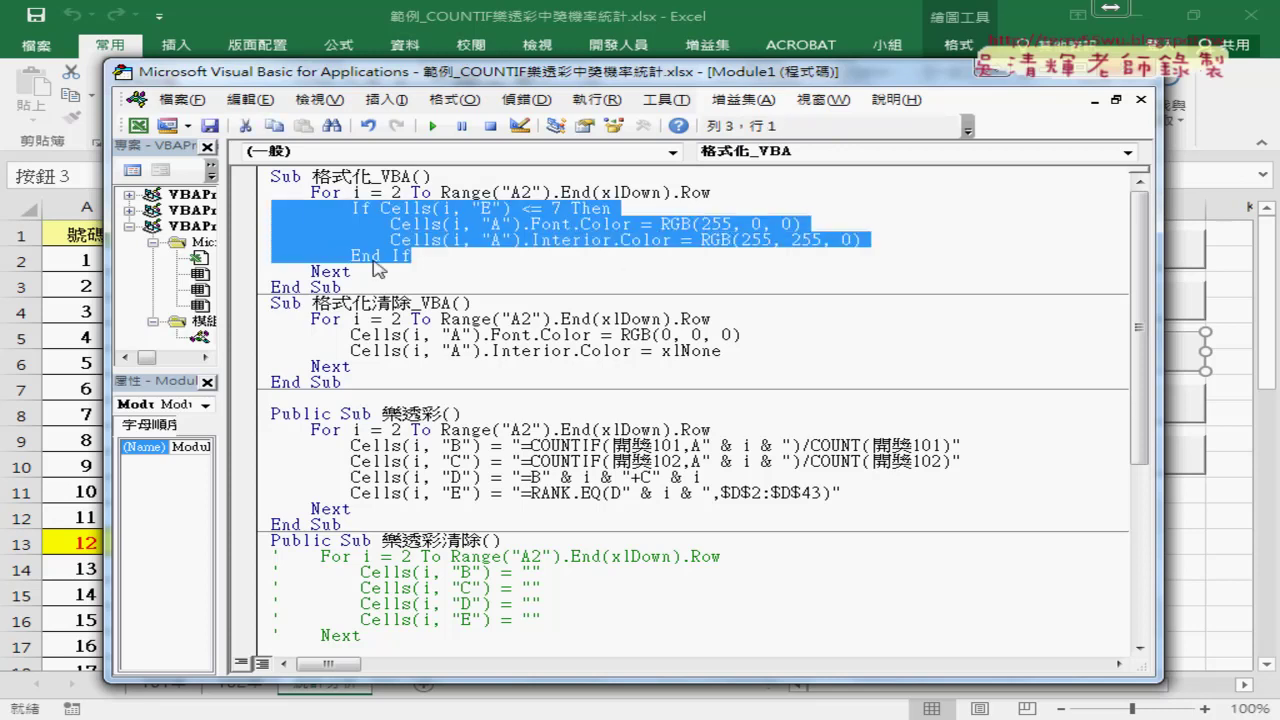
pyautogui.moveTo(375, 271); pyautogui.dragTo(252, 205)
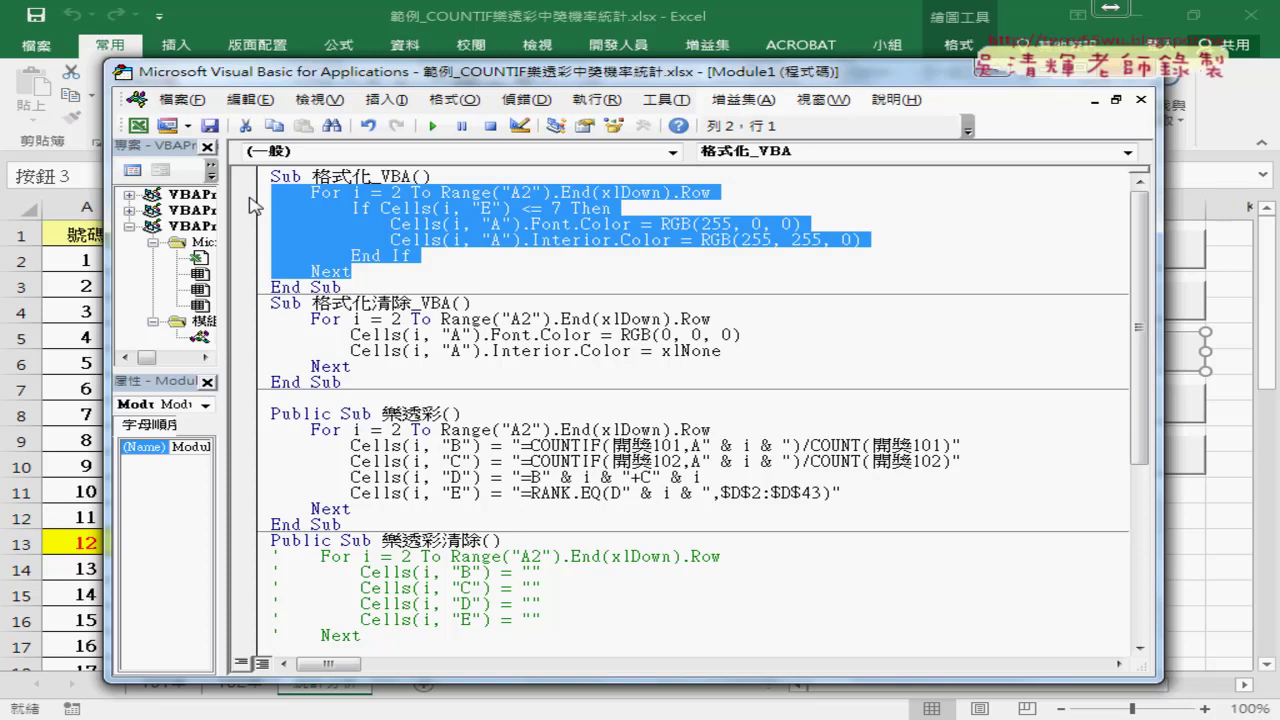
pyautogui.click(1140, 74)
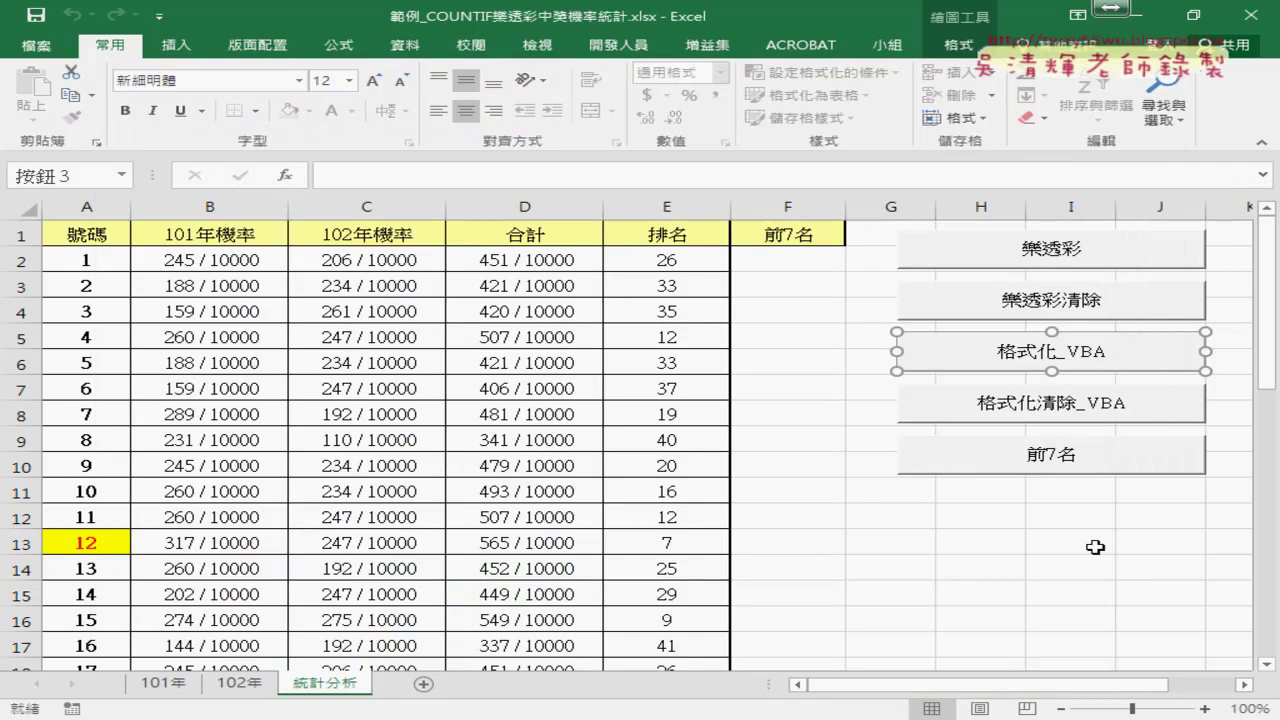
pyautogui.click(1096, 565)
pyautogui.click(1008, 412)
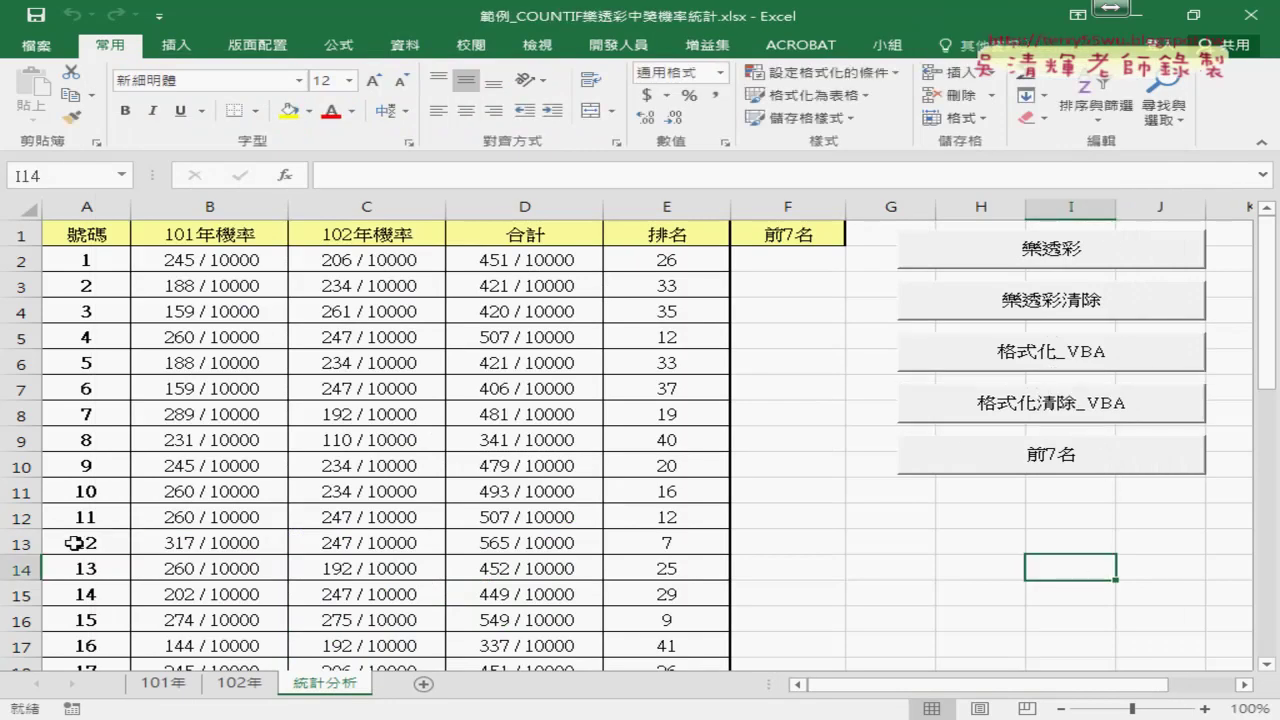
pyautogui.click(87, 261)
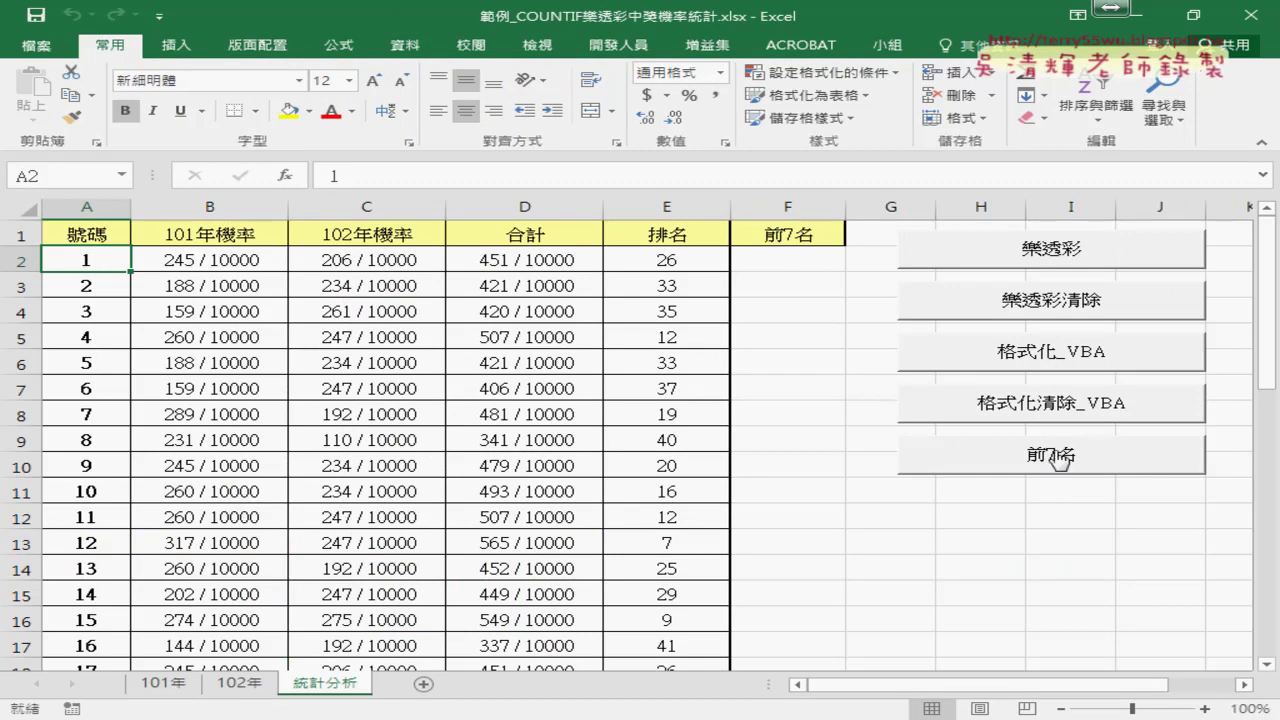
pyautogui.moveTo(791, 289); pyautogui.dragTo(789, 427)
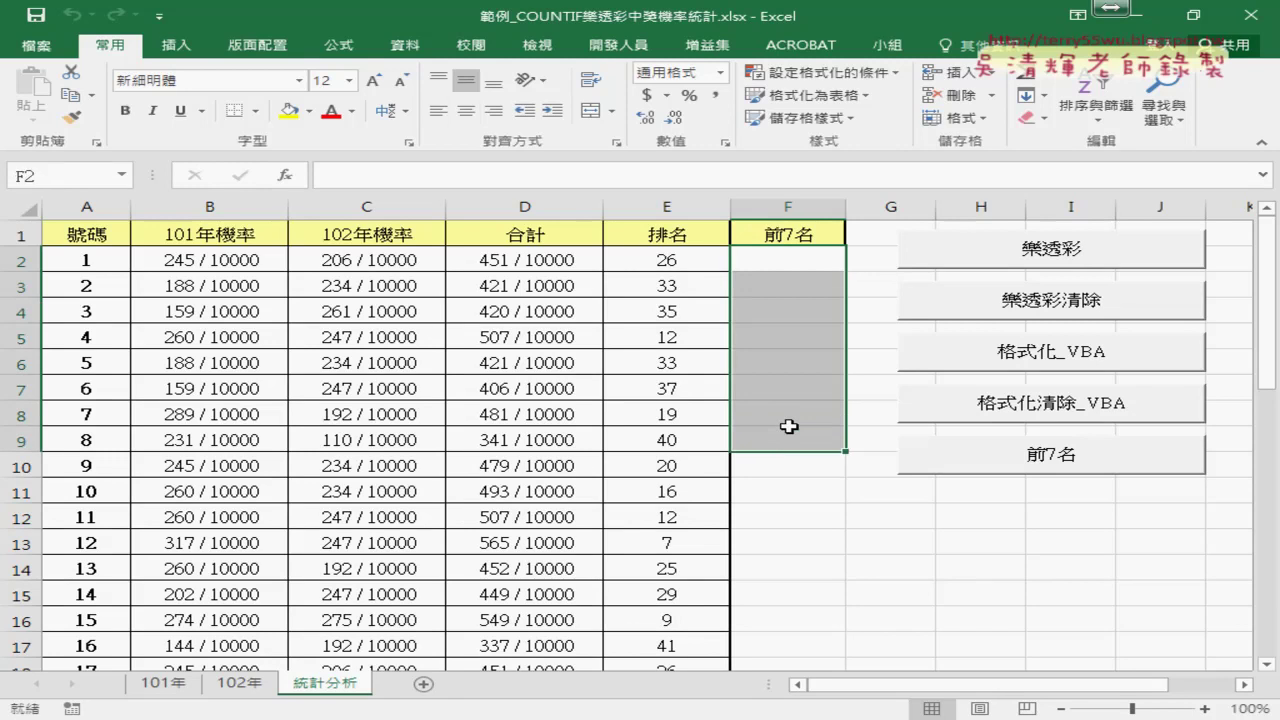
pyautogui.click(928, 352)
pyautogui.scroll(-2, 242, 446)
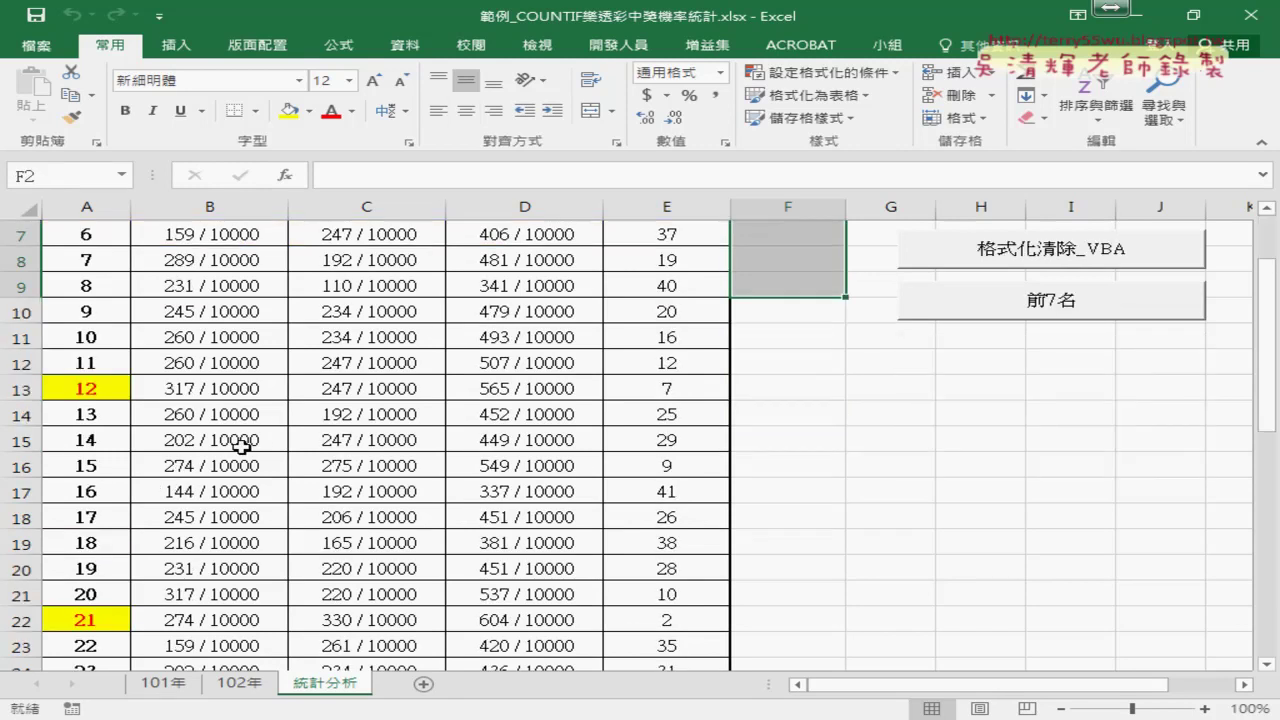
pyautogui.scroll(-1, 242, 446)
pyautogui.click(96, 314)
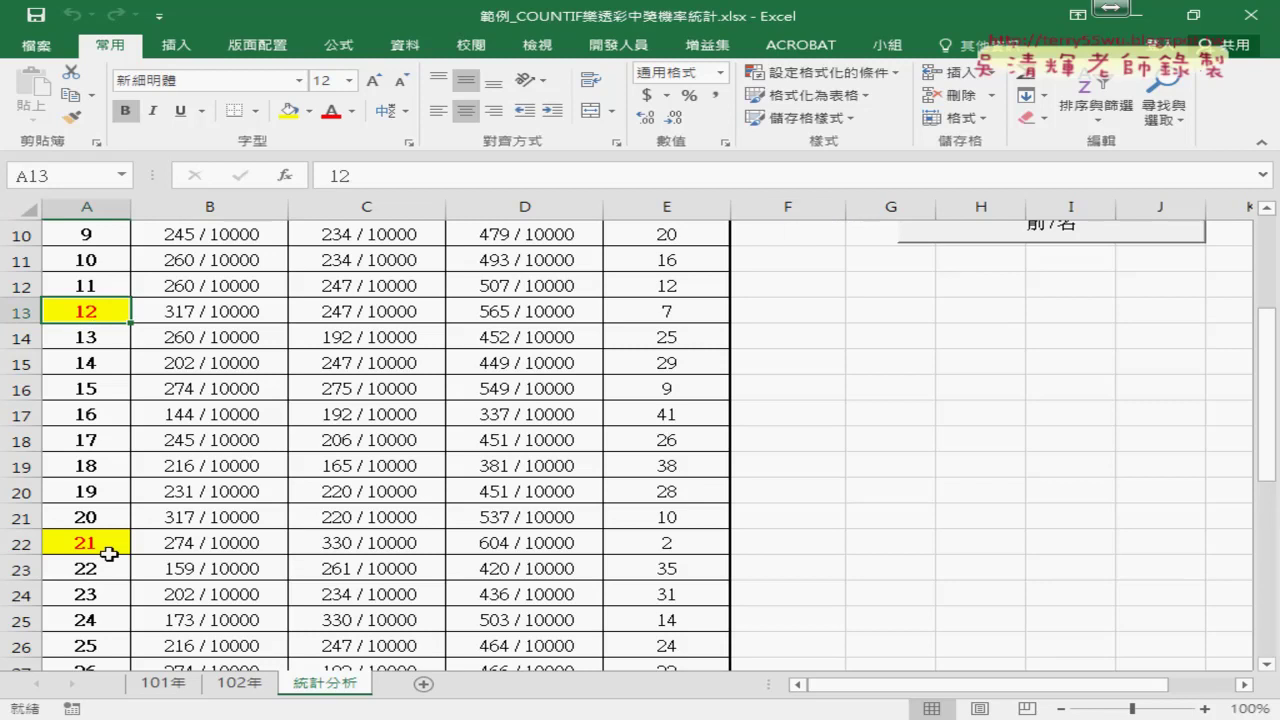
pyautogui.scroll(3, 143, 557)
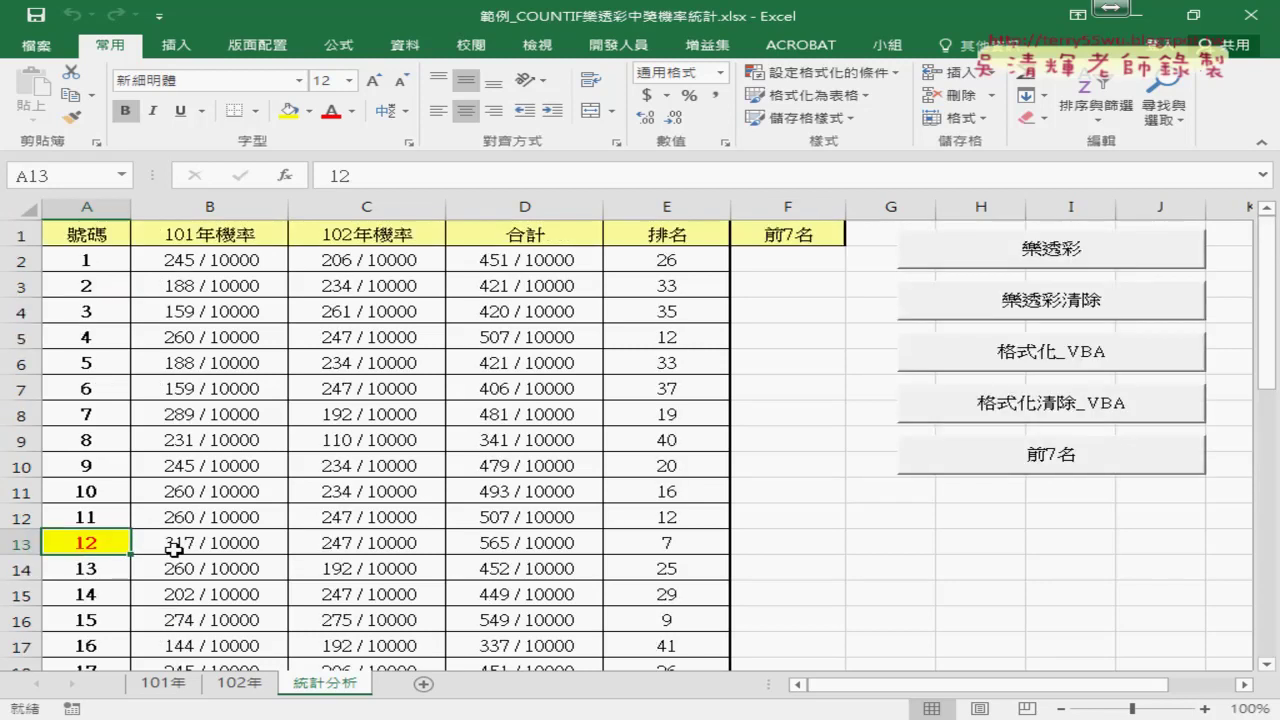
pyautogui.click(800, 465)
pyautogui.moveTo(803, 266); pyautogui.dragTo(794, 437)
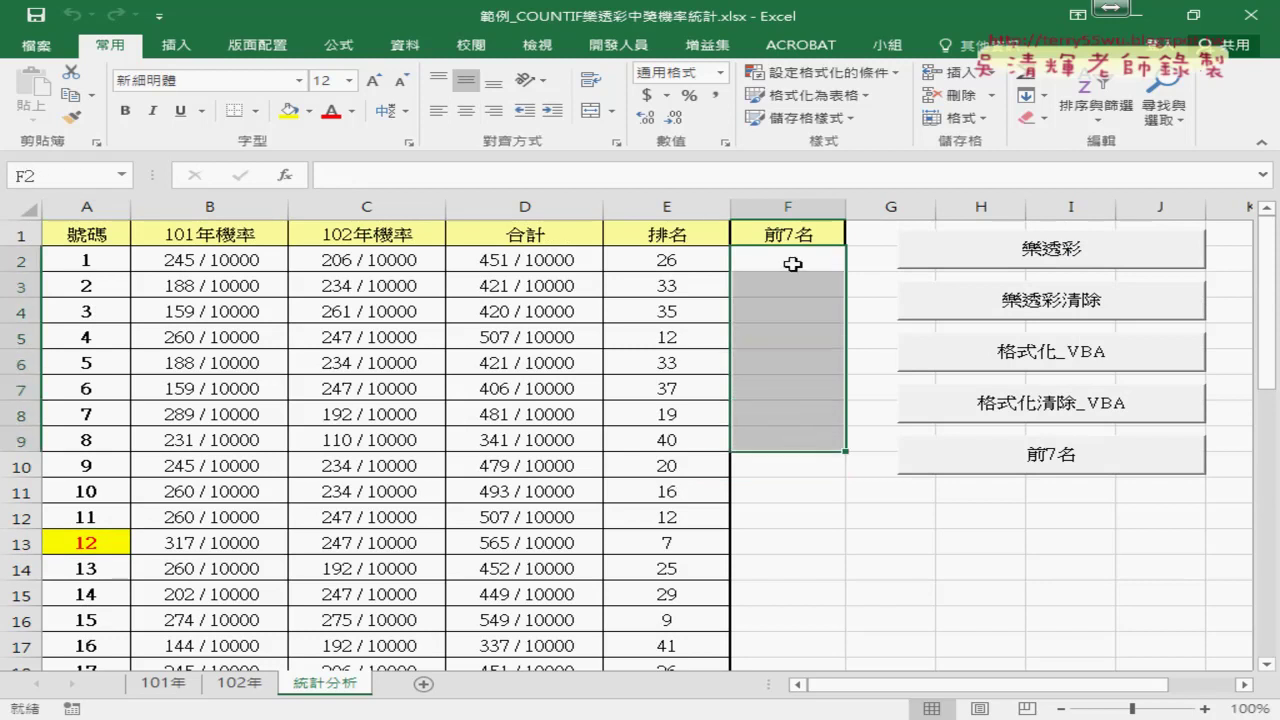
pyautogui.click(1048, 458)
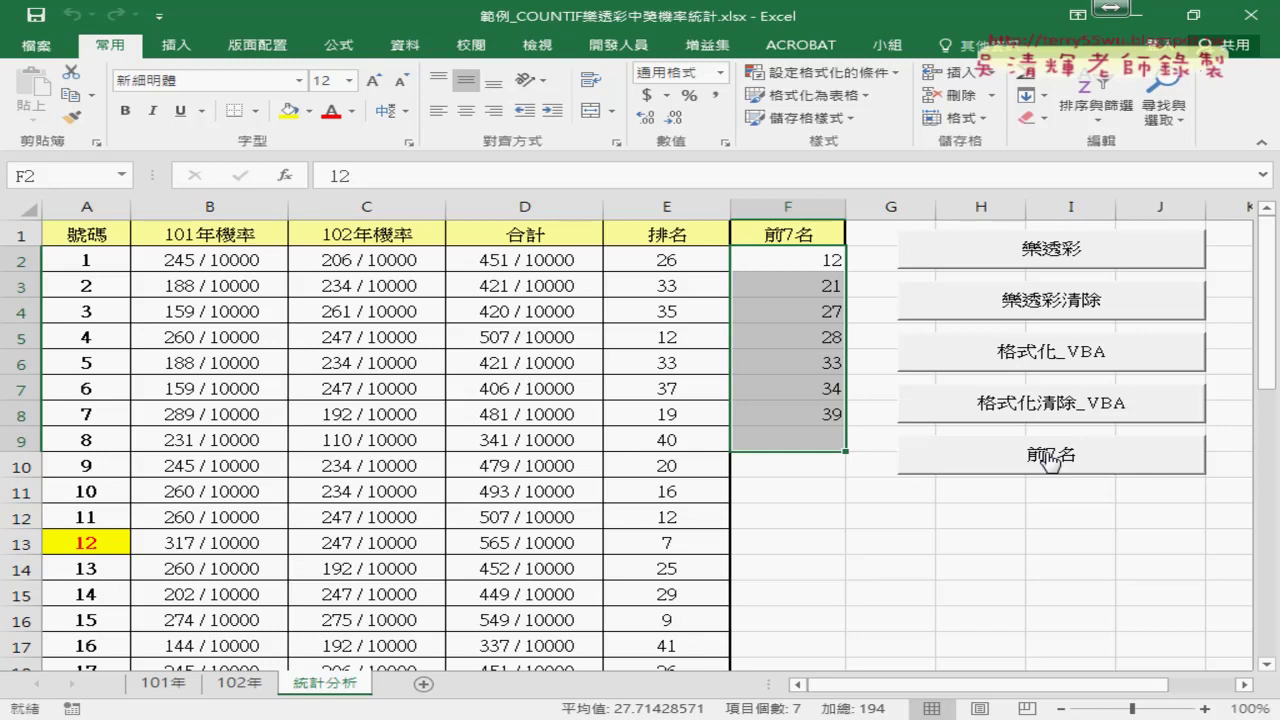
pyautogui.moveTo(803, 259); pyautogui.dragTo(803, 418)
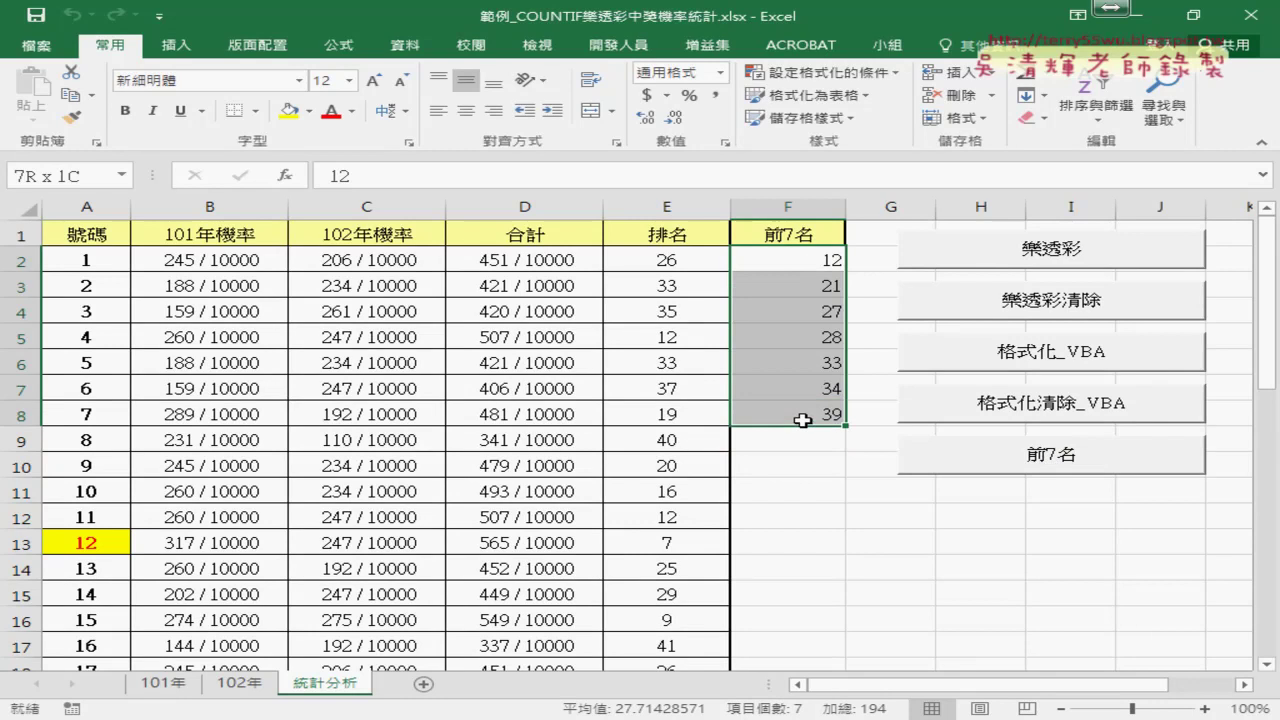
pyautogui.press('Delete')
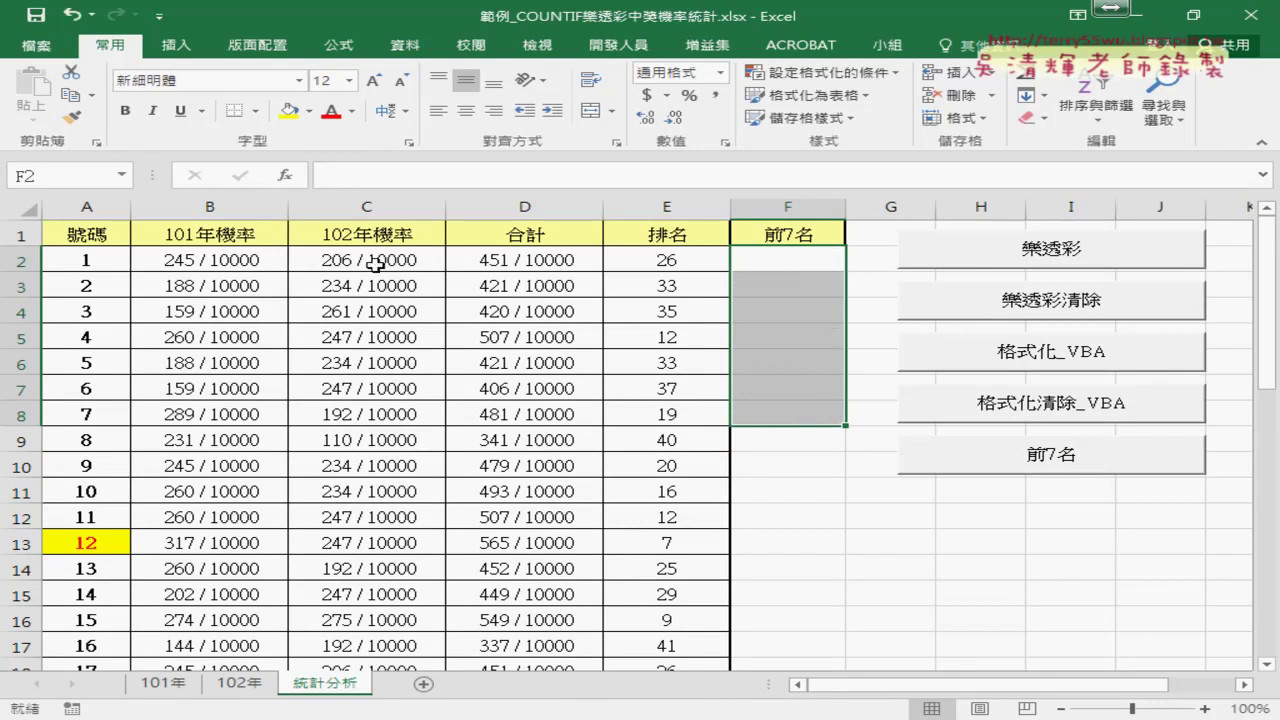
pyautogui.click(88, 234)
pyautogui.hotkey('ctrl', 'shift', 'Down')
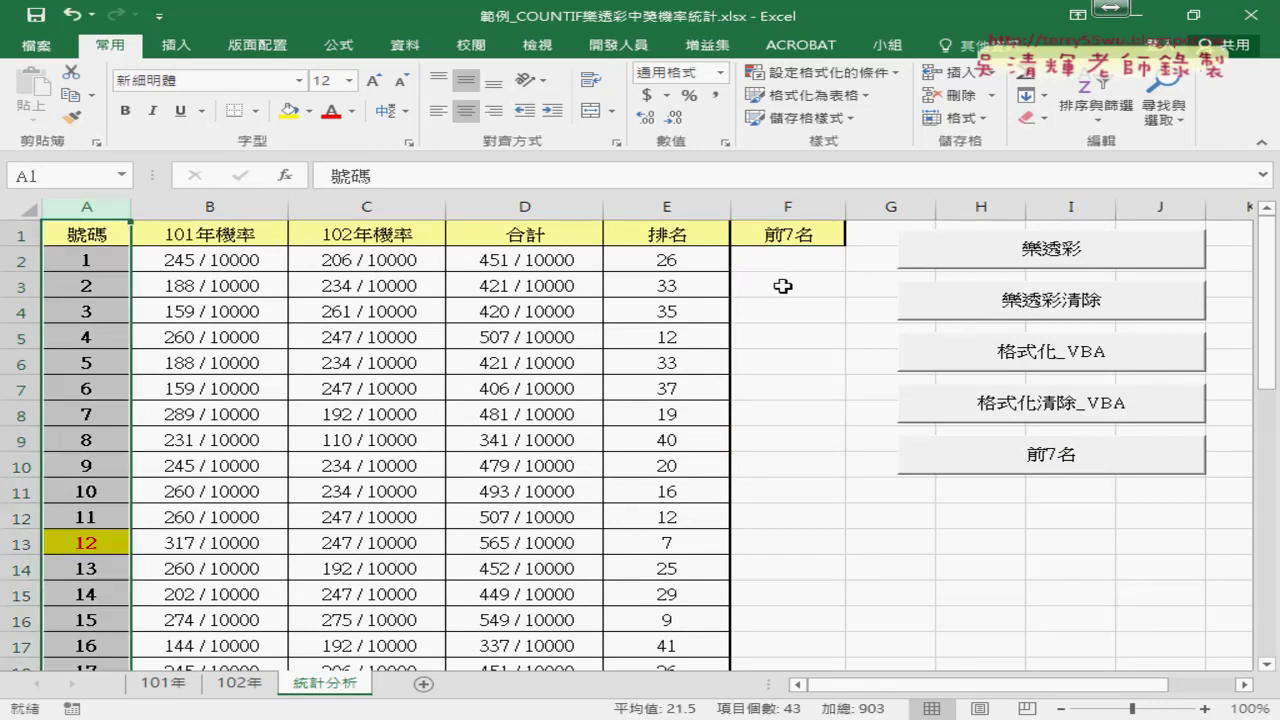
pyautogui.moveTo(794, 262); pyautogui.dragTo(799, 422)
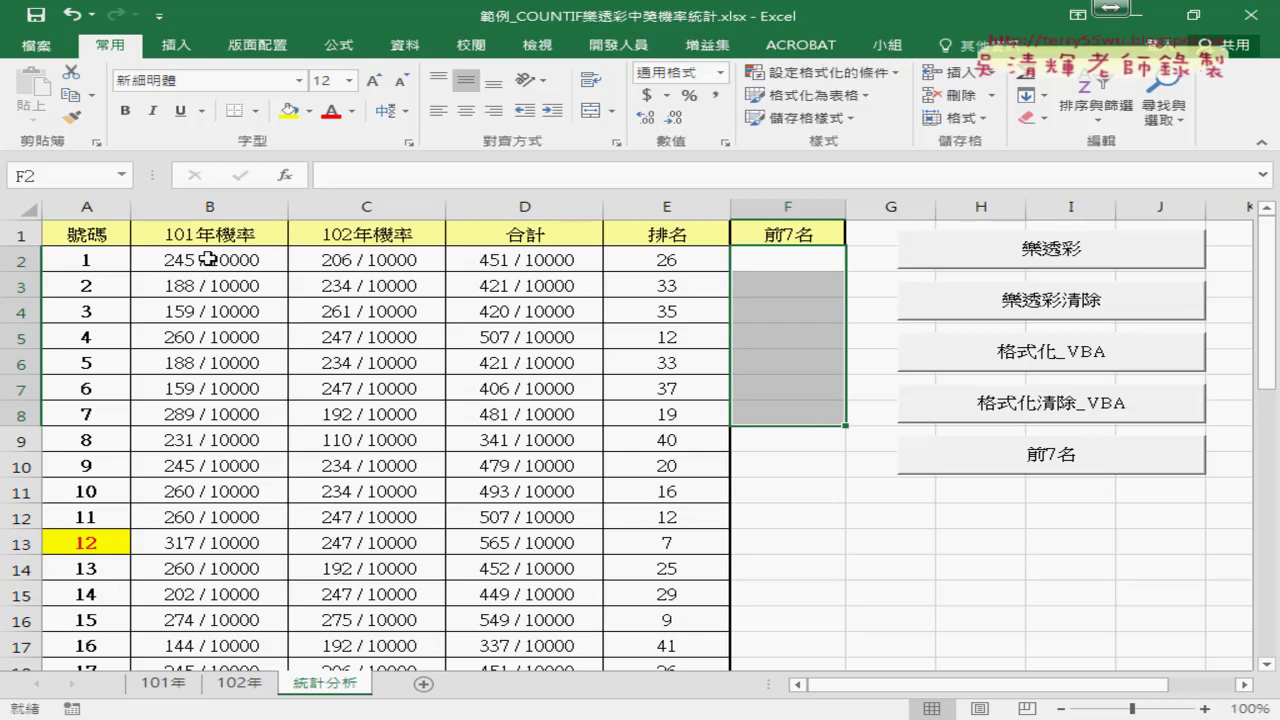
pyautogui.click(20, 259)
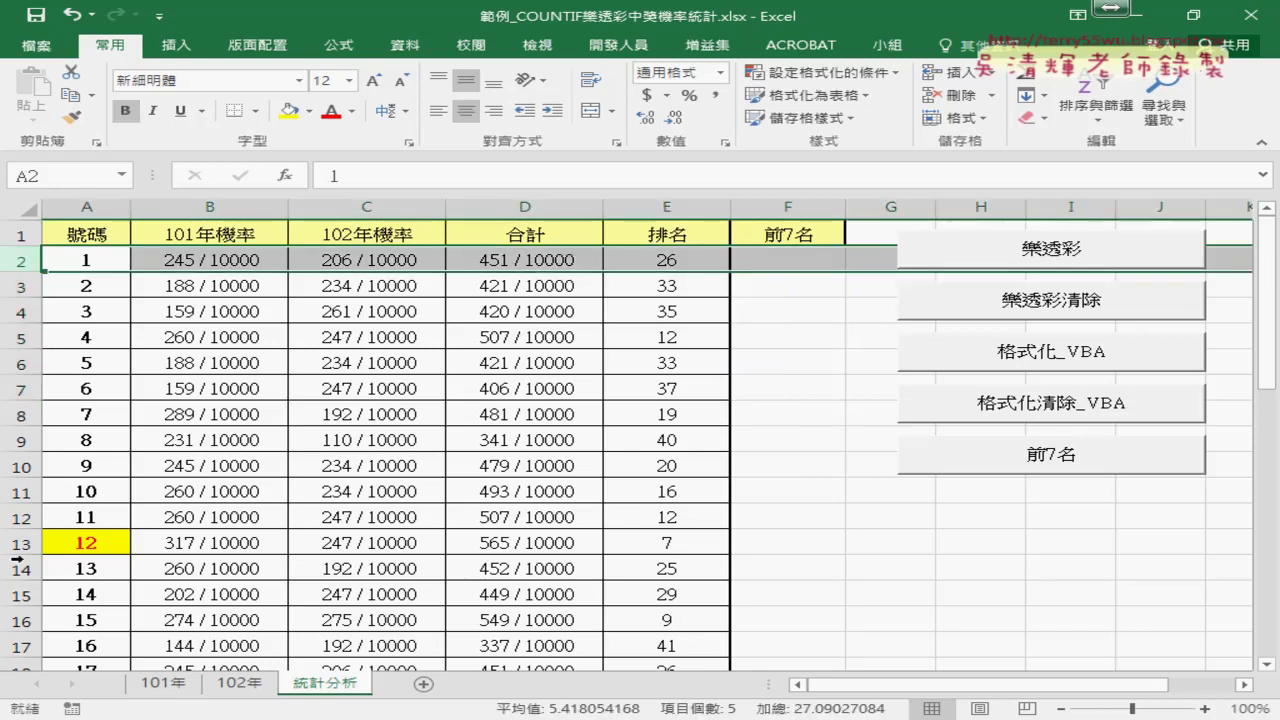
pyautogui.click(666, 258)
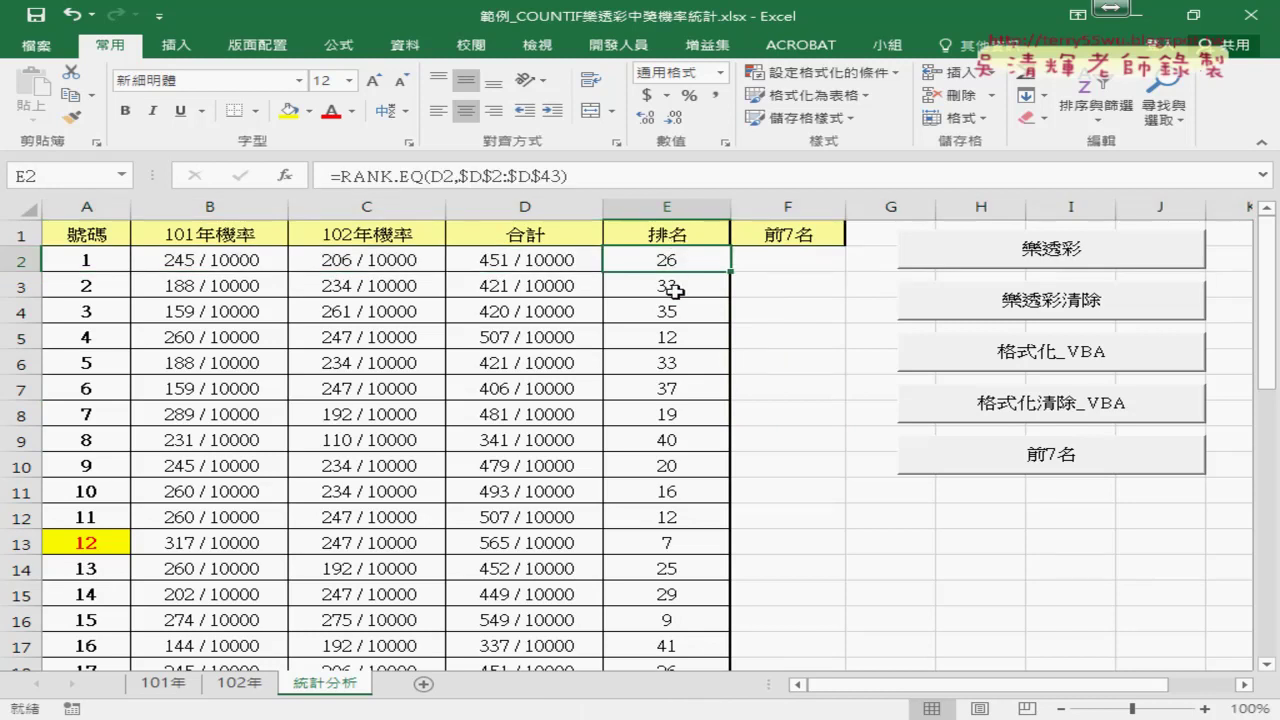
pyautogui.click(681, 544)
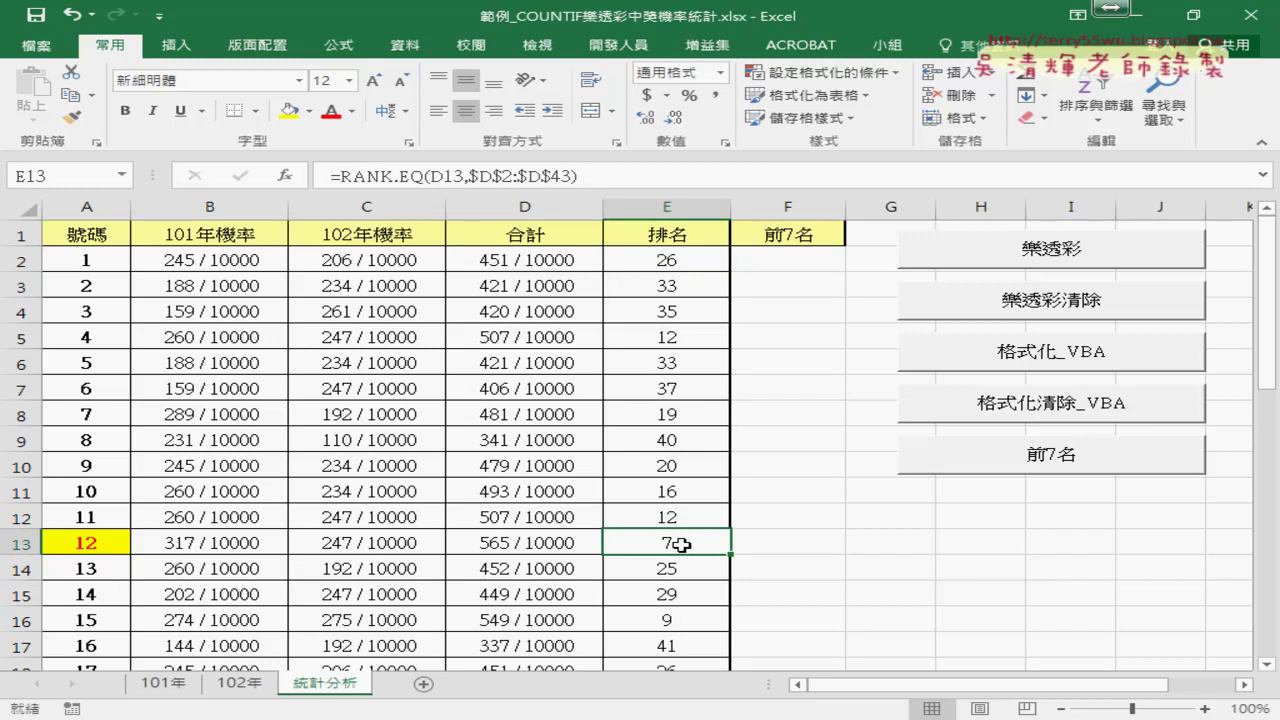
pyautogui.click(90, 544)
pyautogui.click(818, 259)
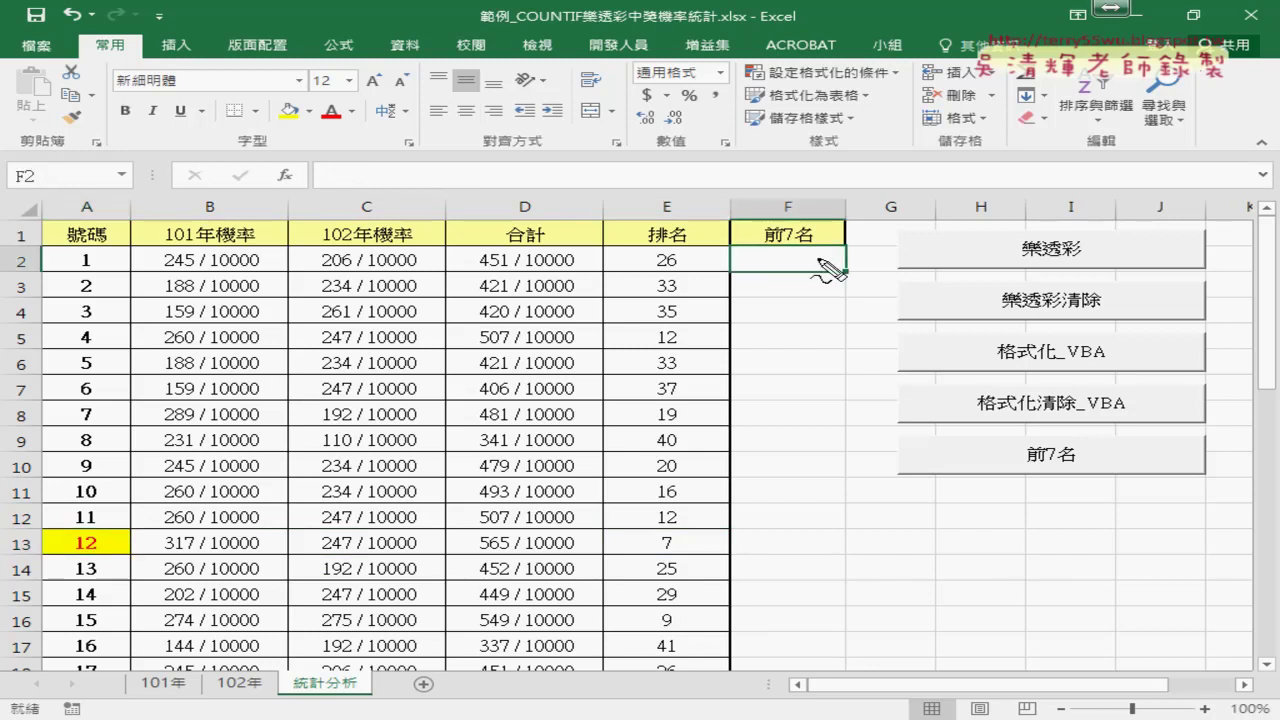
pyautogui.moveTo(98, 528); pyautogui.dragTo(104, 558)
pyautogui.moveTo(133, 497)
pyautogui.mouseDown()
pyautogui.moveTo(172, 399)
pyautogui.moveTo(805, 280)
pyautogui.mouseUp()
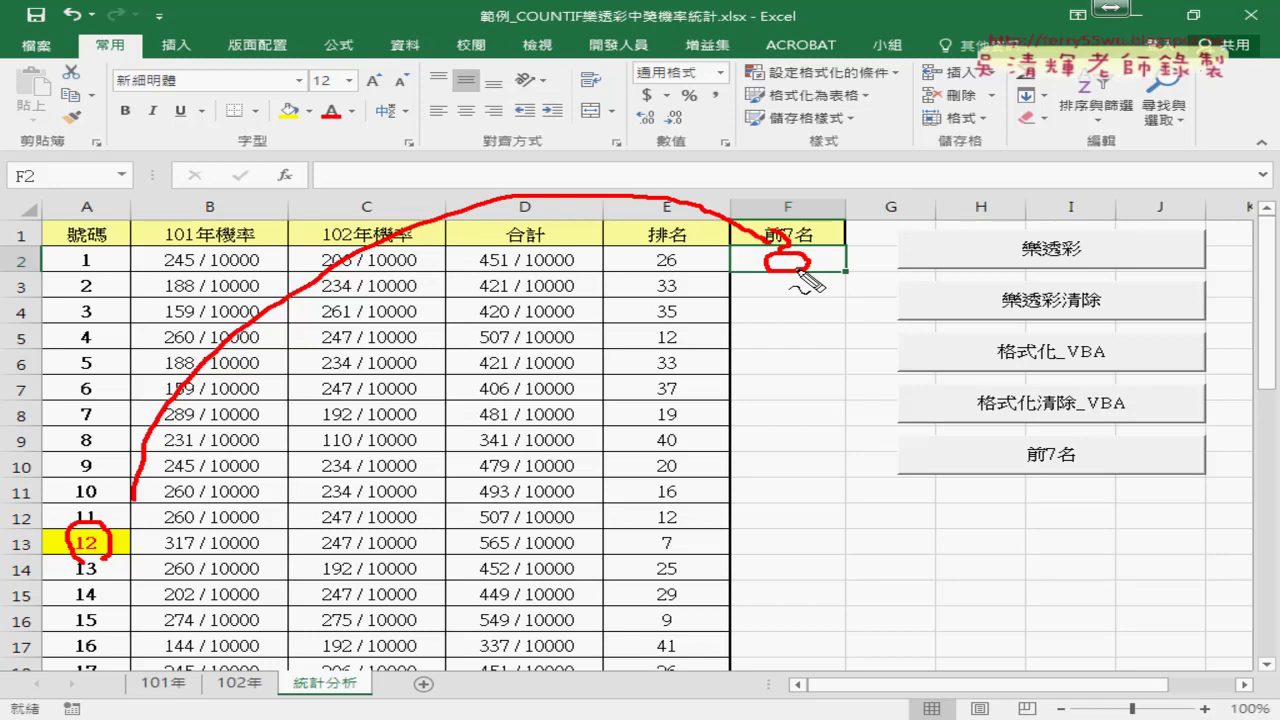
pyautogui.moveTo(697, 118)
pyautogui.mouseDown()
pyautogui.moveTo(697, 160)
pyautogui.moveTo(774, 155)
pyautogui.mouseUp()
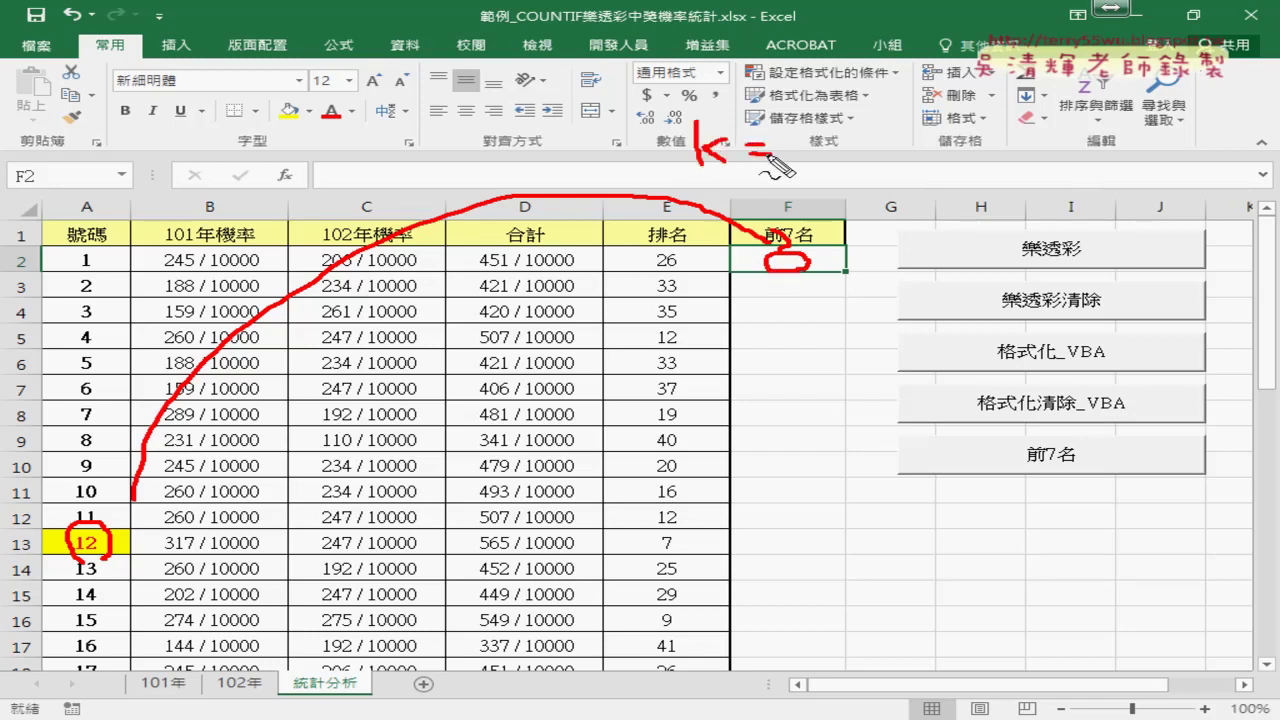
pyautogui.moveTo(33, 253); pyautogui.dragTo(22, 274)
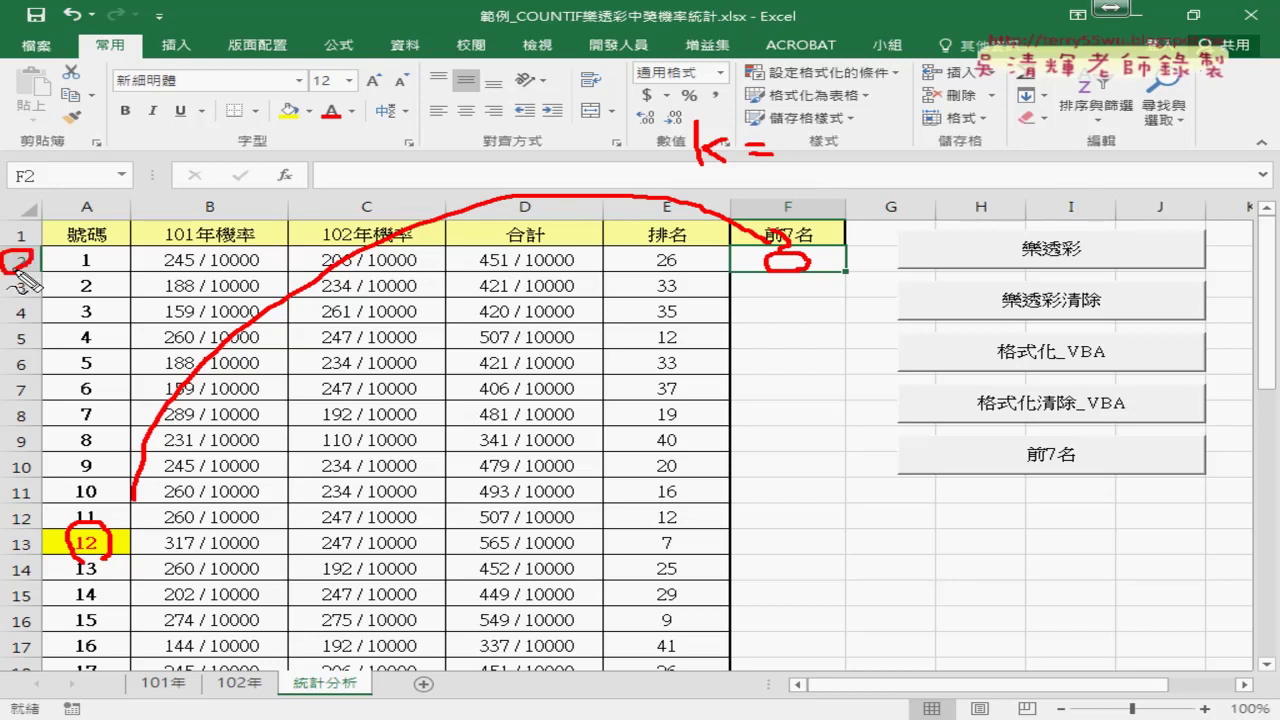
pyautogui.moveTo(806, 134); pyautogui.dragTo(862, 171)
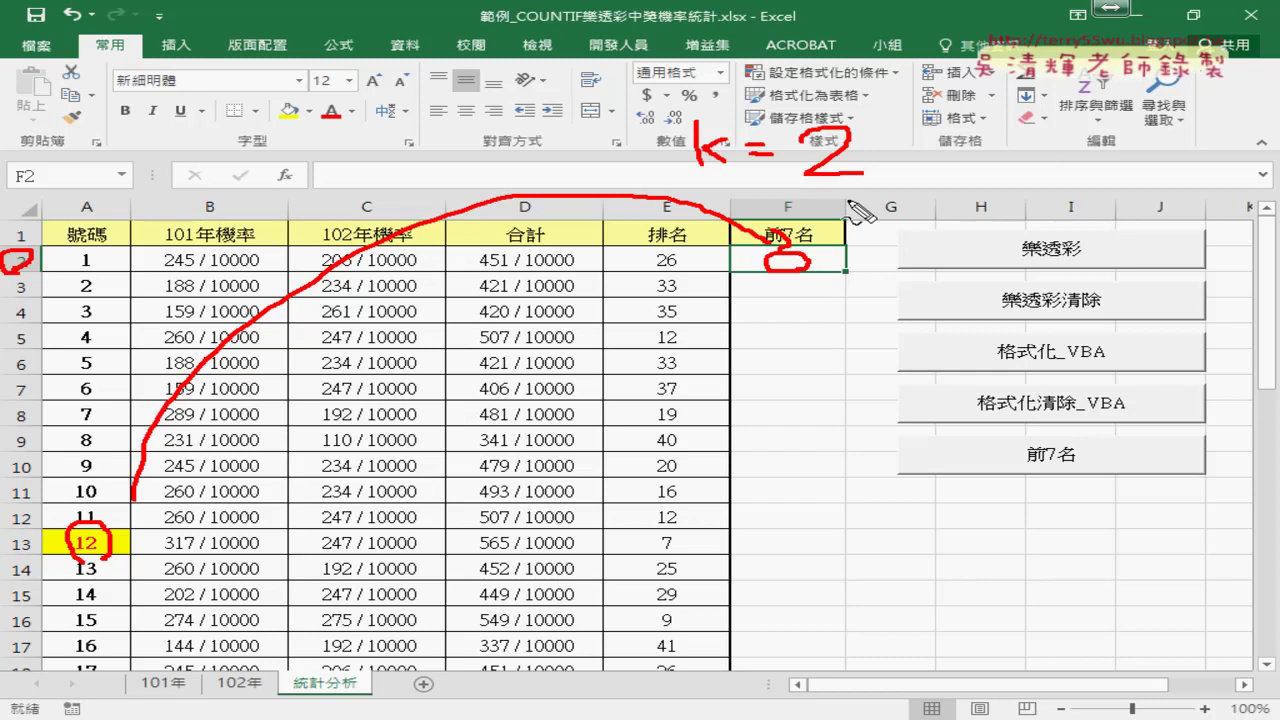
pyautogui.moveTo(741, 337); pyautogui.dragTo(741, 380)
pyautogui.moveTo(770, 349)
pyautogui.mouseDown()
pyautogui.moveTo(748, 366)
pyautogui.moveTo(810, 347)
pyautogui.moveTo(812, 370)
pyautogui.mouseUp()
pyautogui.moveTo(818, 346)
pyautogui.mouseDown()
pyautogui.moveTo(825, 381)
pyautogui.moveTo(860, 380)
pyautogui.mouseUp()
pyautogui.moveTo(849, 361)
pyautogui.mouseDown()
pyautogui.moveTo(874, 359)
pyautogui.moveTo(884, 380)
pyautogui.mouseUp()
pyautogui.moveTo(824, 163)
pyautogui.mouseDown()
pyautogui.moveTo(866, 162)
pyautogui.moveTo(862, 179)
pyautogui.mouseUp()
pyautogui.moveTo(824, 196); pyautogui.dragTo(864, 195)
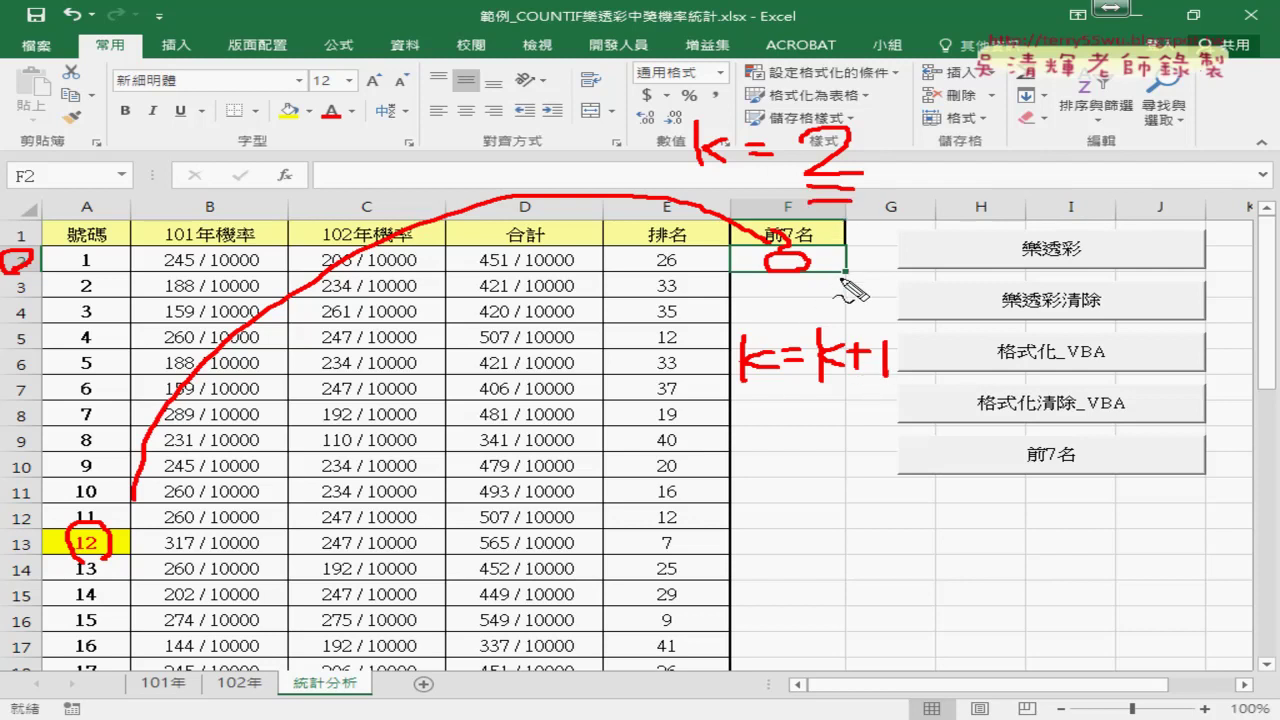
pyautogui.moveTo(792, 278)
pyautogui.mouseDown()
pyautogui.moveTo(780, 318)
pyautogui.moveTo(806, 360)
pyautogui.moveTo(790, 356)
pyautogui.mouseUp()
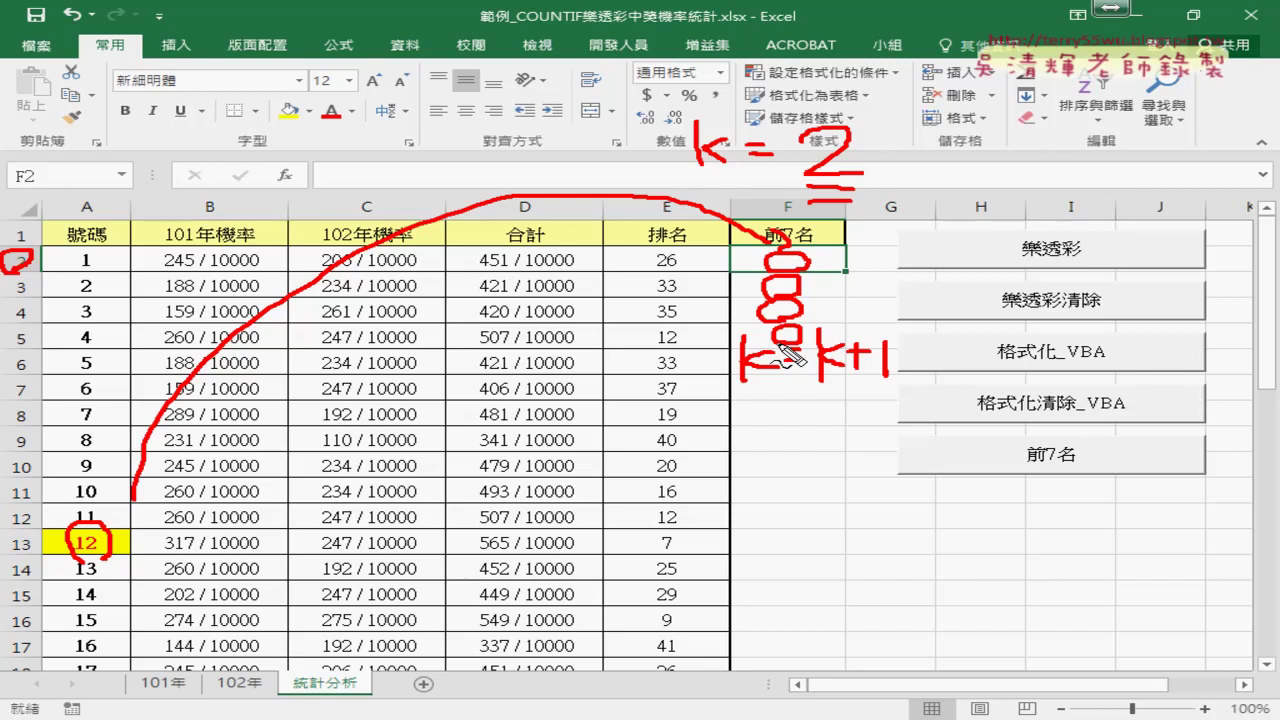
pyautogui.press('Escape')
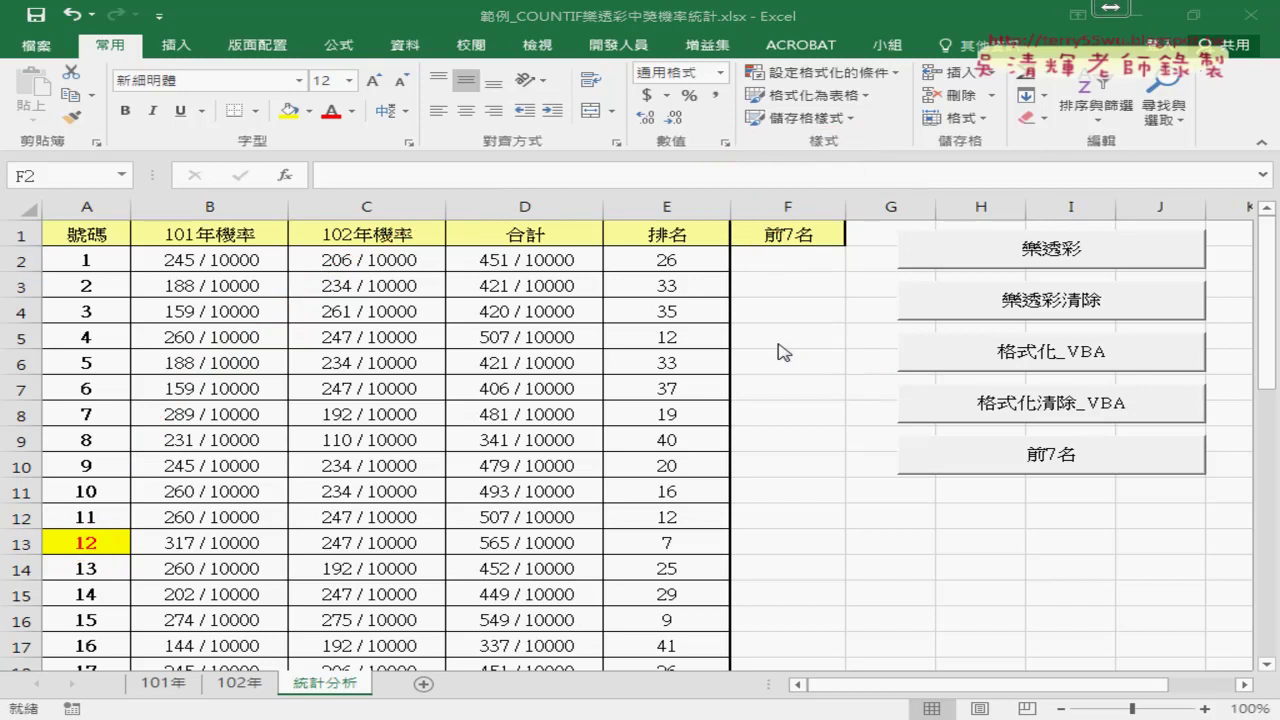
# - Fill column F with top-7 numbers 12, 21, 27, 28, 33, 34, 39 and show the 前7名 macro assignment
pyautogui.click(1053, 462)
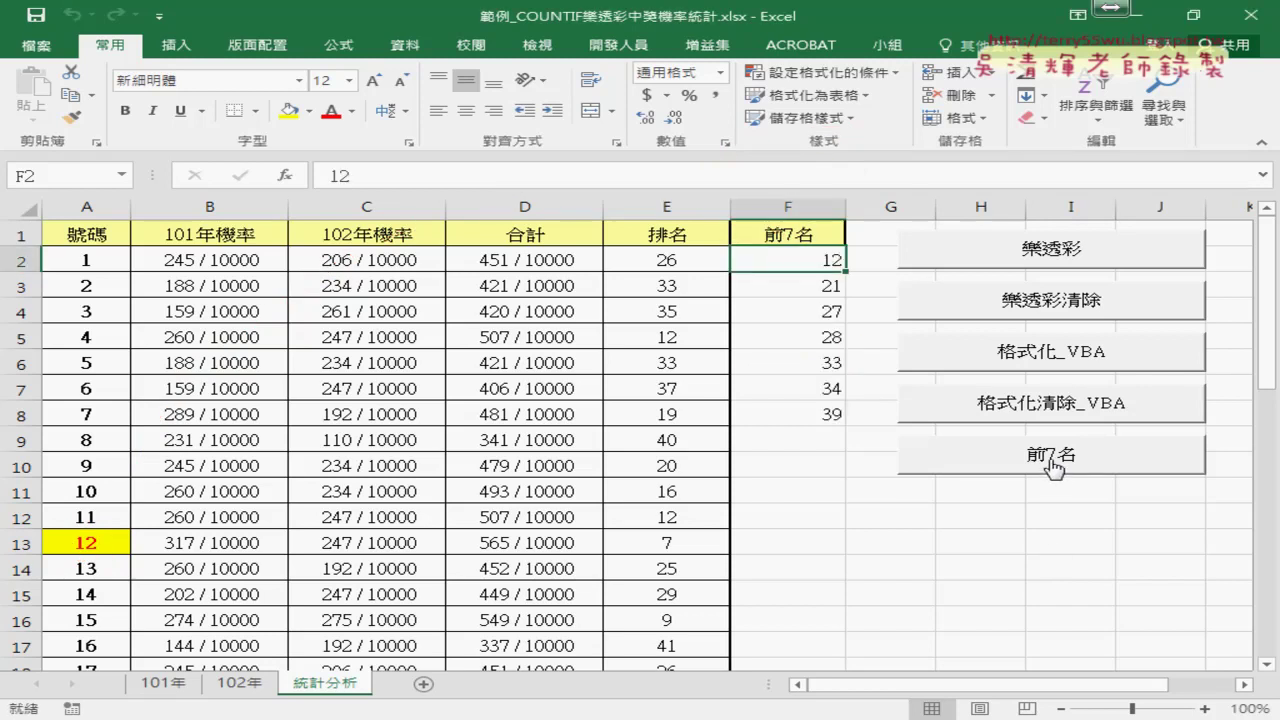
pyautogui.rightClick(1015, 470)
pyautogui.click(1050, 622)
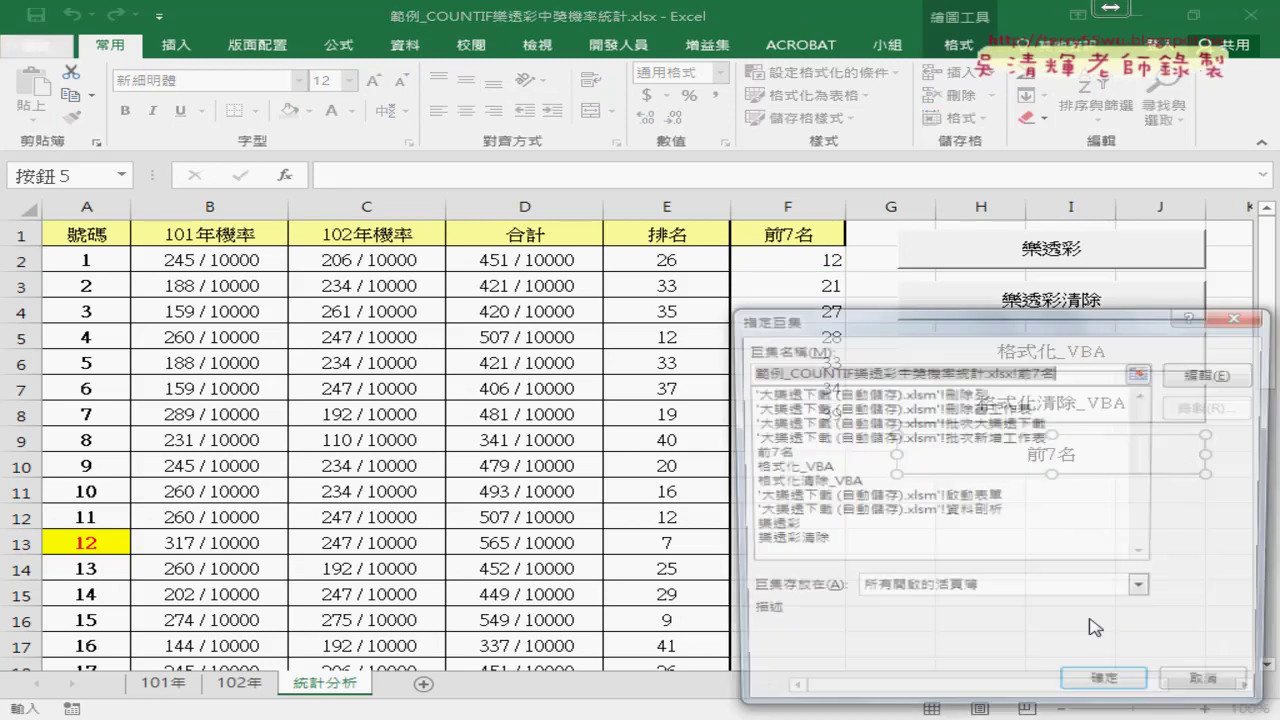
pyautogui.moveTo(900, 320); pyautogui.dragTo(520, 208)
# - Open the 前7名 macro code, highlight the k = 2 line, and size the editor beside the sheet
pyautogui.click(828, 252)
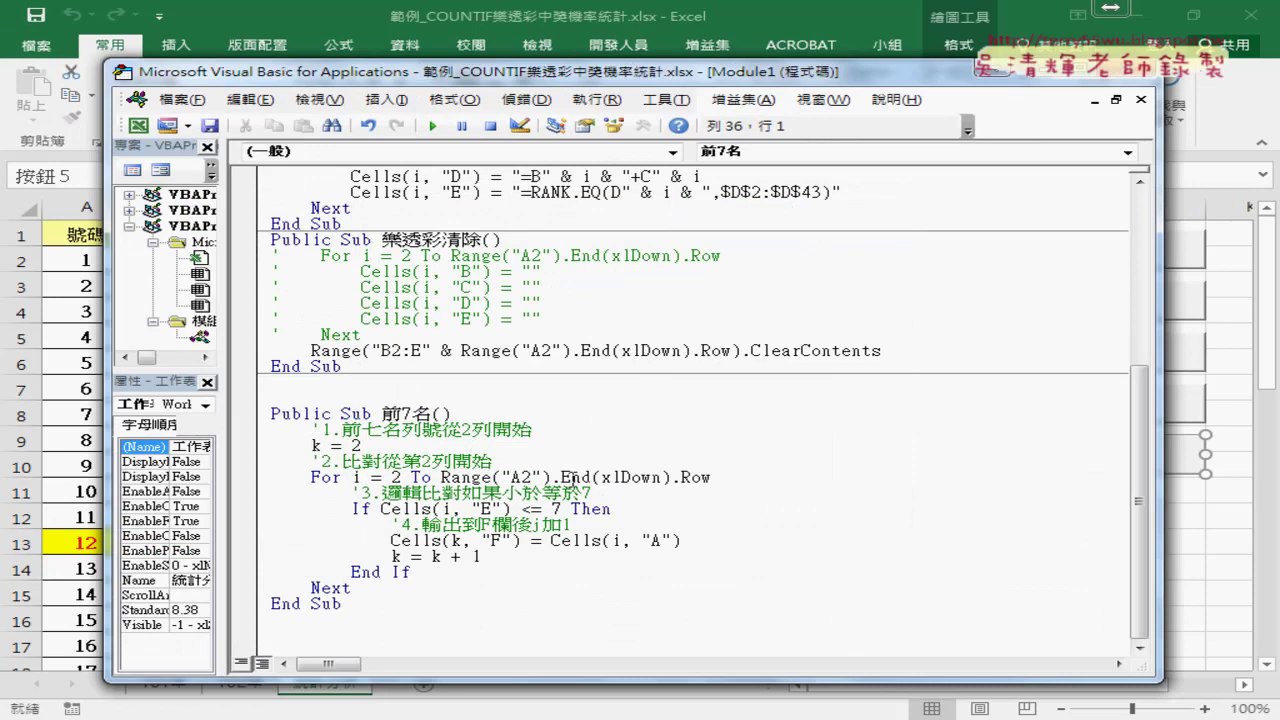
pyautogui.moveTo(312, 445); pyautogui.dragTo(362, 445)
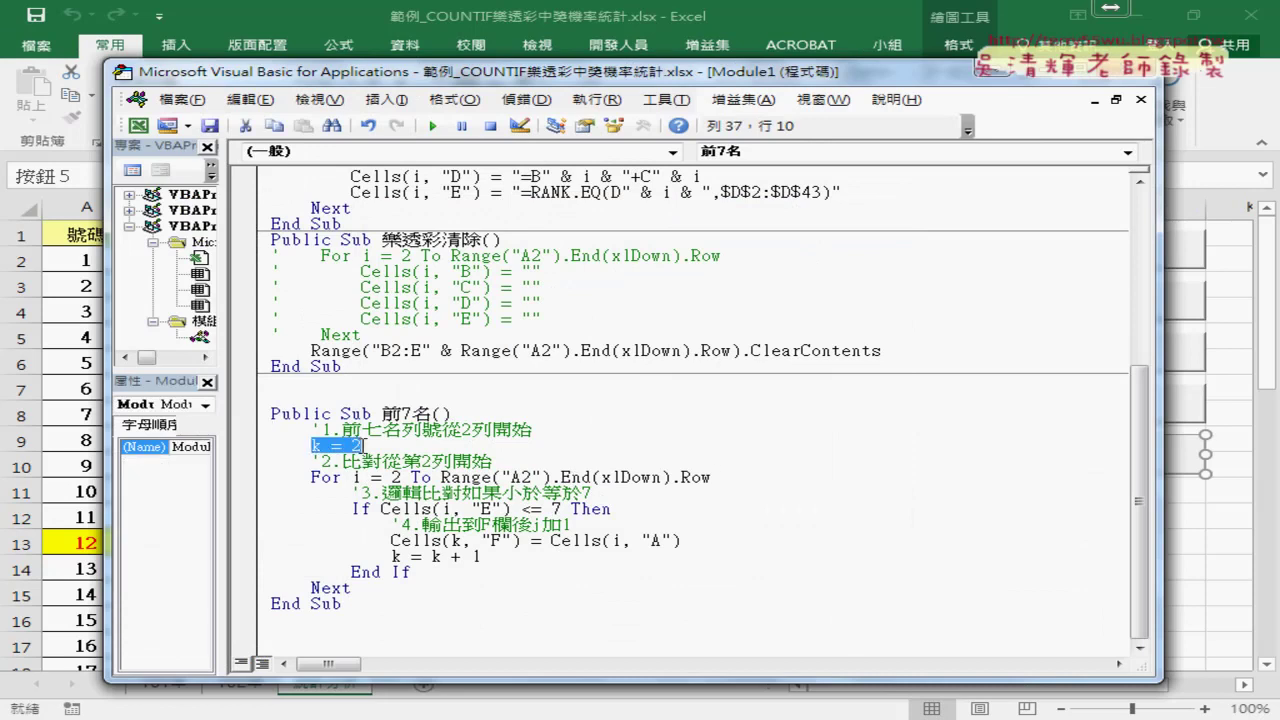
pyautogui.moveTo(1163, 412); pyautogui.dragTo(672, 408)
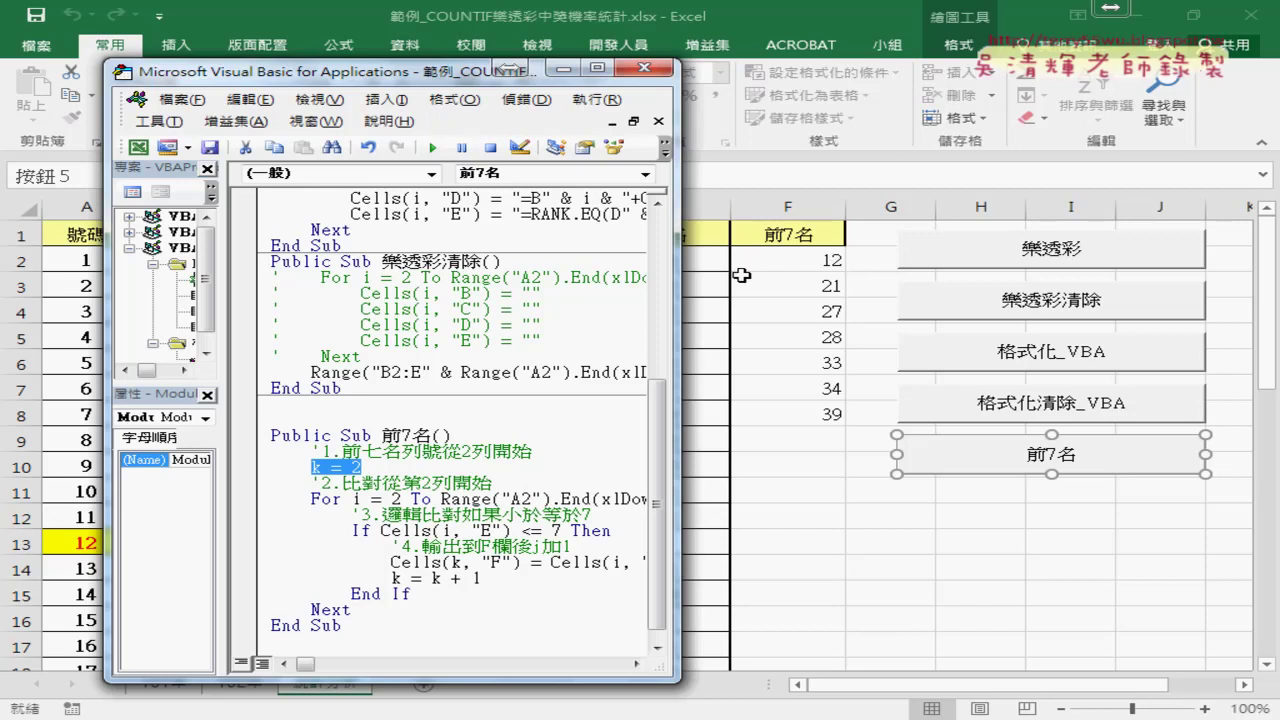
pyautogui.moveTo(672, 460); pyautogui.dragTo(849, 460)
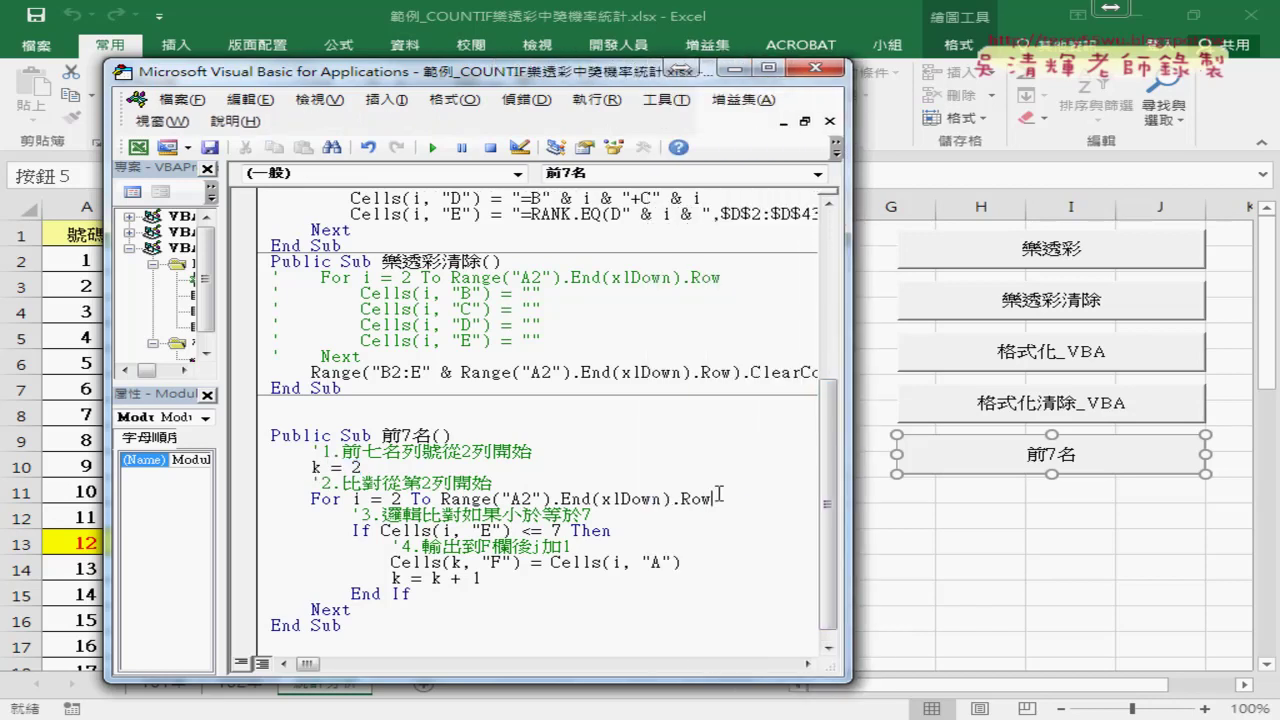
pyautogui.moveTo(711, 498); pyautogui.dragTo(310, 498)
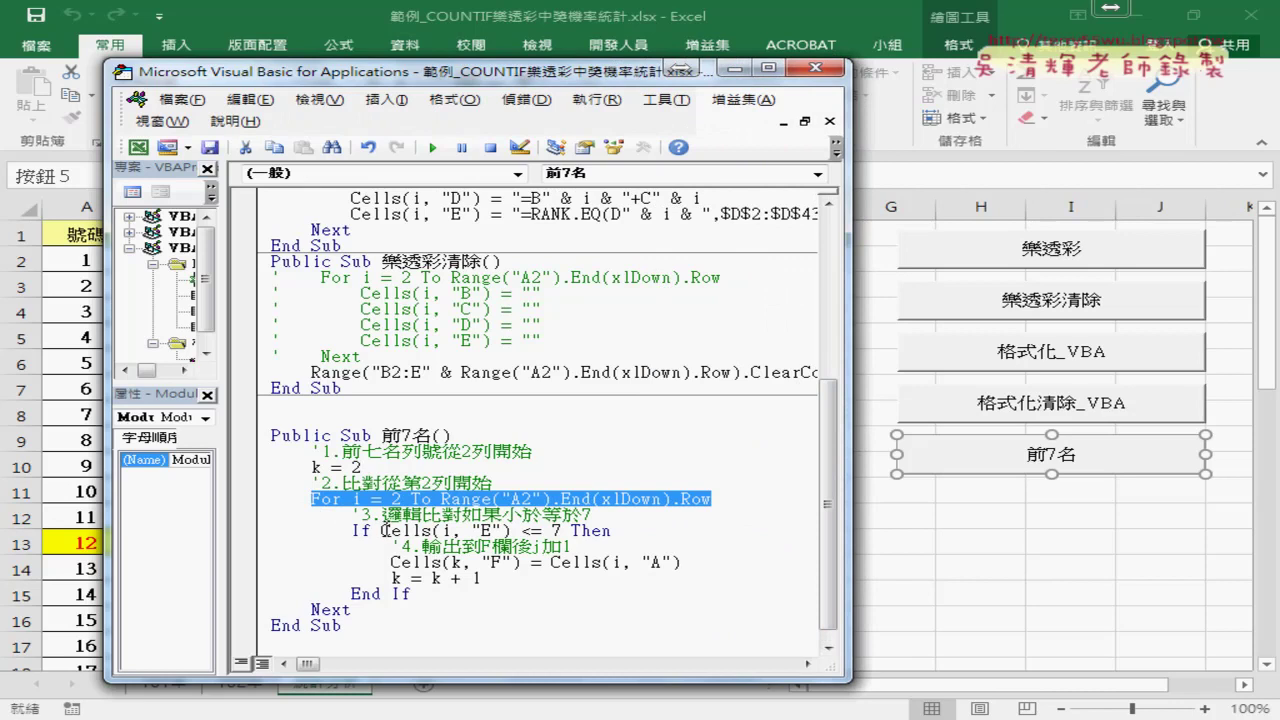
pyautogui.moveTo(381, 530); pyautogui.dragTo(570, 530)
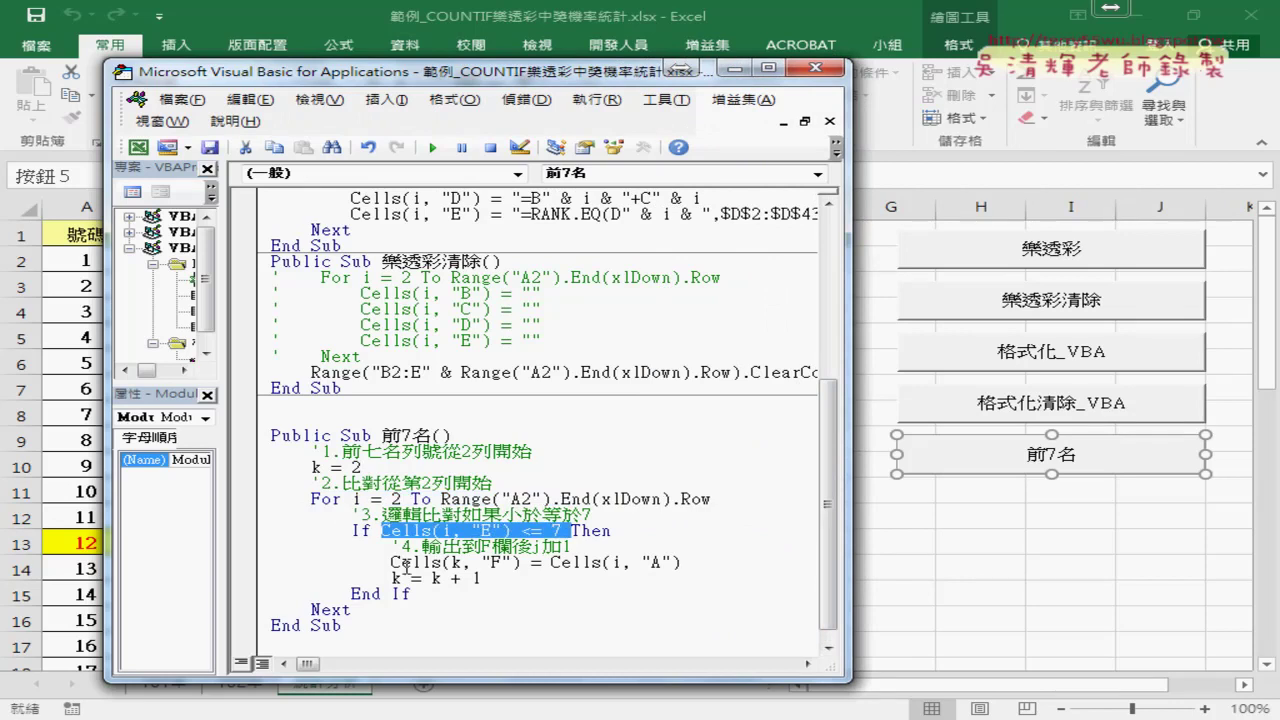
pyautogui.moveTo(391, 562); pyautogui.dragTo(521, 562)
pyautogui.moveTo(681, 562); pyautogui.dragTo(551, 562)
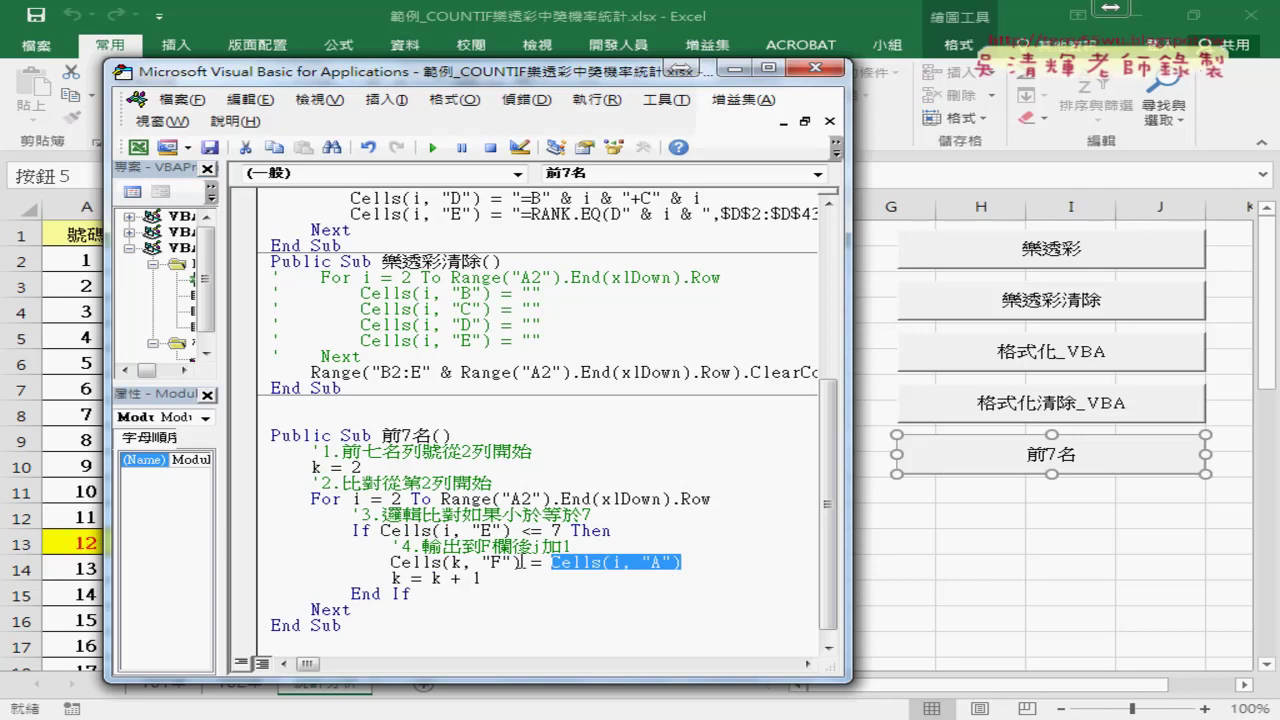
pyautogui.moveTo(521, 562); pyautogui.dragTo(381, 562)
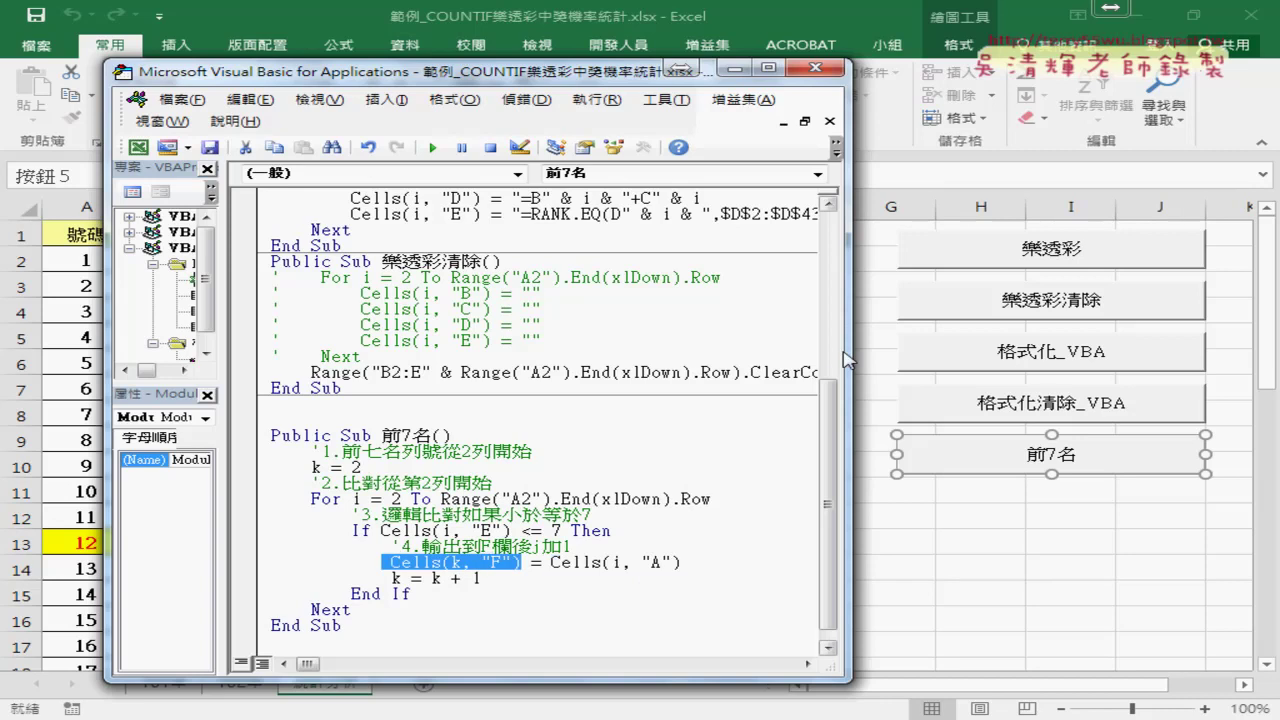
pyautogui.moveTo(846, 358); pyautogui.dragTo(754, 358)
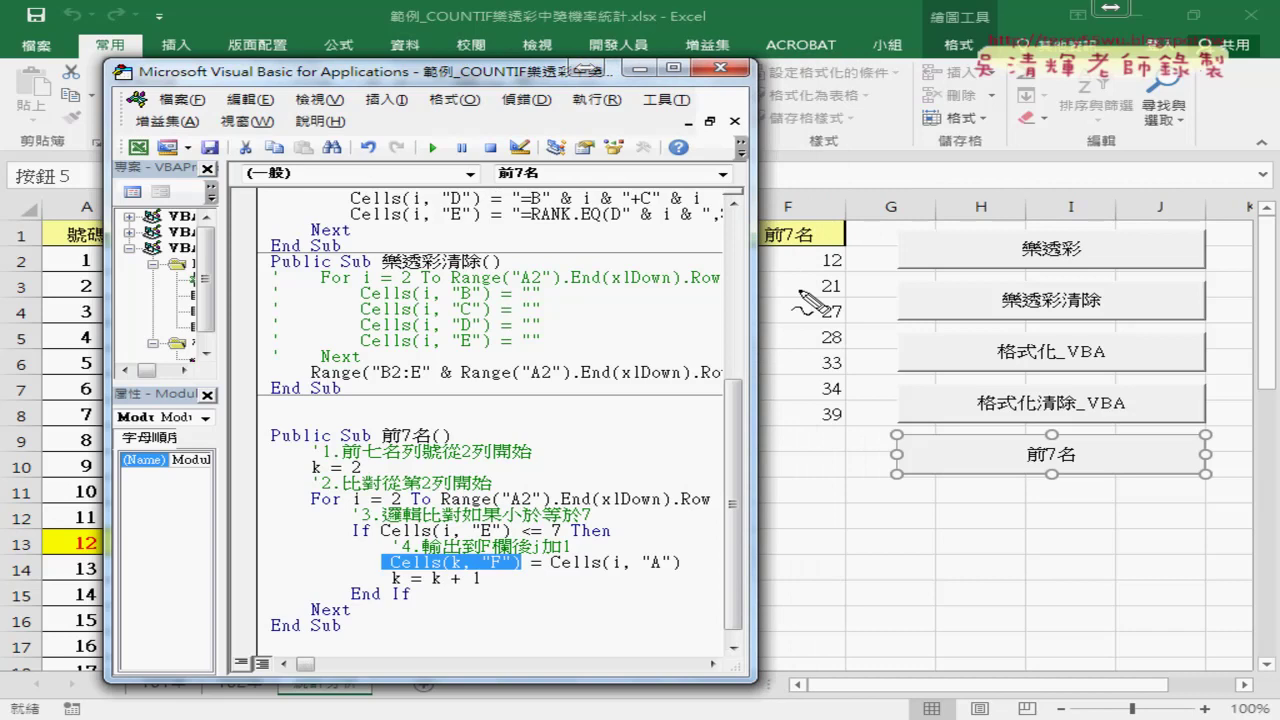
pyautogui.moveTo(362, 477)
pyautogui.mouseDown()
pyautogui.moveTo(324, 477)
pyautogui.moveTo(362, 462)
pyautogui.mouseUp()
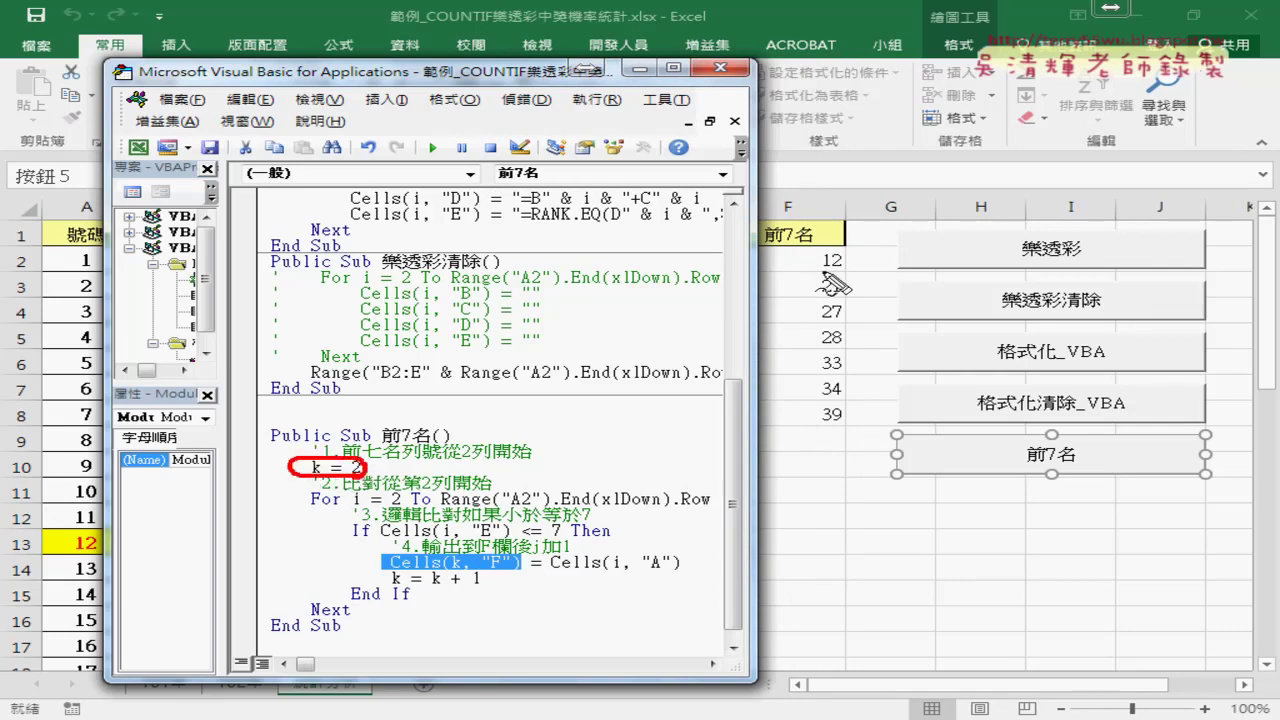
pyautogui.moveTo(836, 268); pyautogui.dragTo(833, 266)
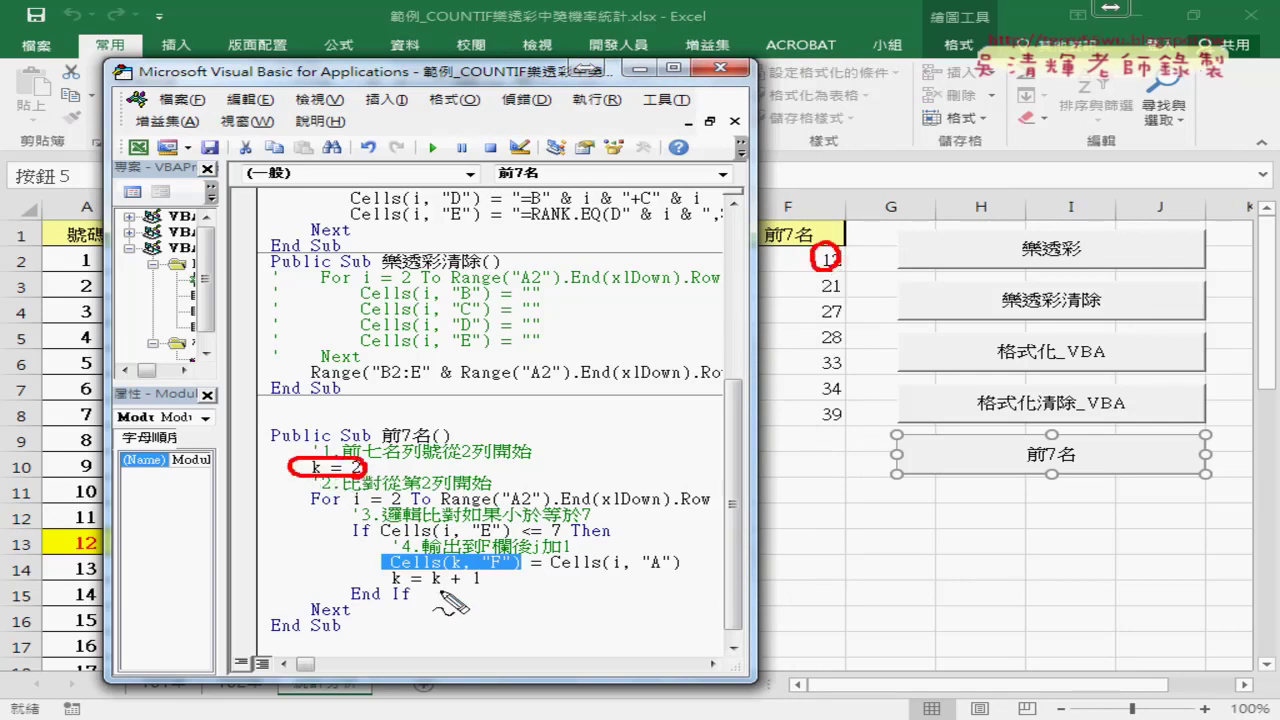
pyautogui.moveTo(466, 573); pyautogui.dragTo(504, 573)
pyautogui.moveTo(485, 520)
pyautogui.mouseDown()
pyautogui.moveTo(487, 541)
pyautogui.moveTo(783, 285)
pyautogui.mouseUp()
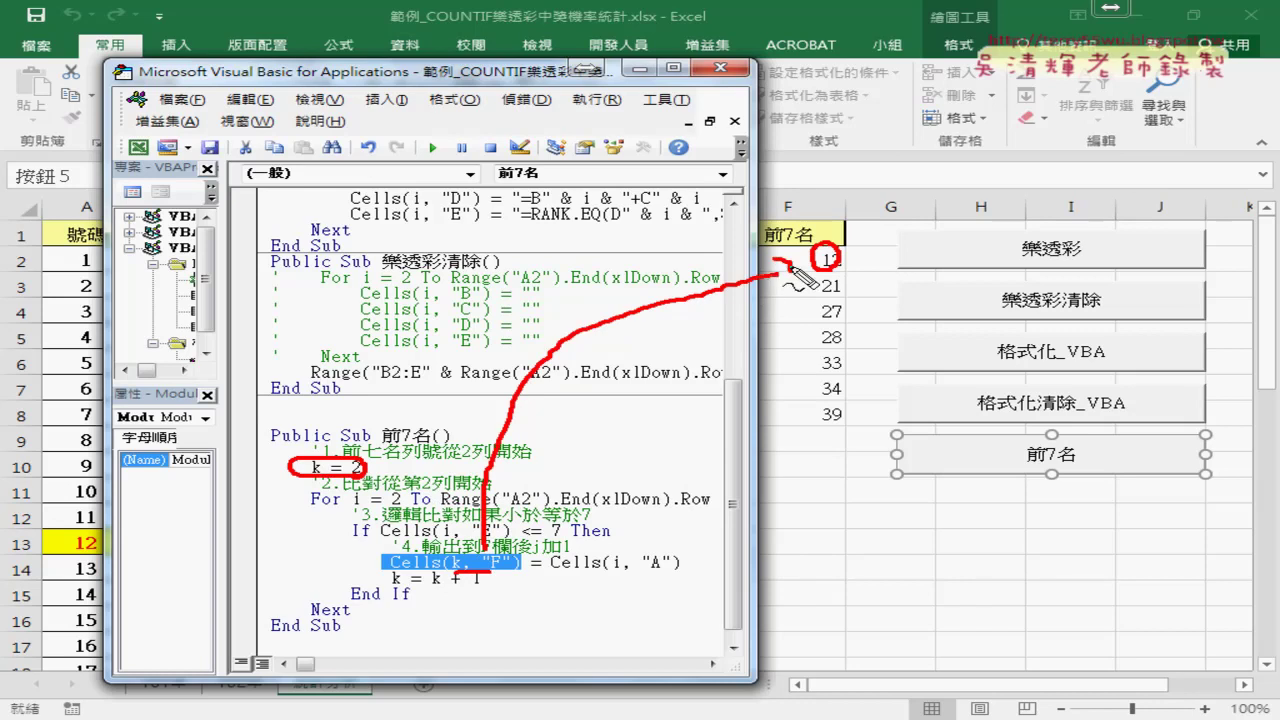
pyautogui.moveTo(393, 589); pyautogui.dragTo(478, 588)
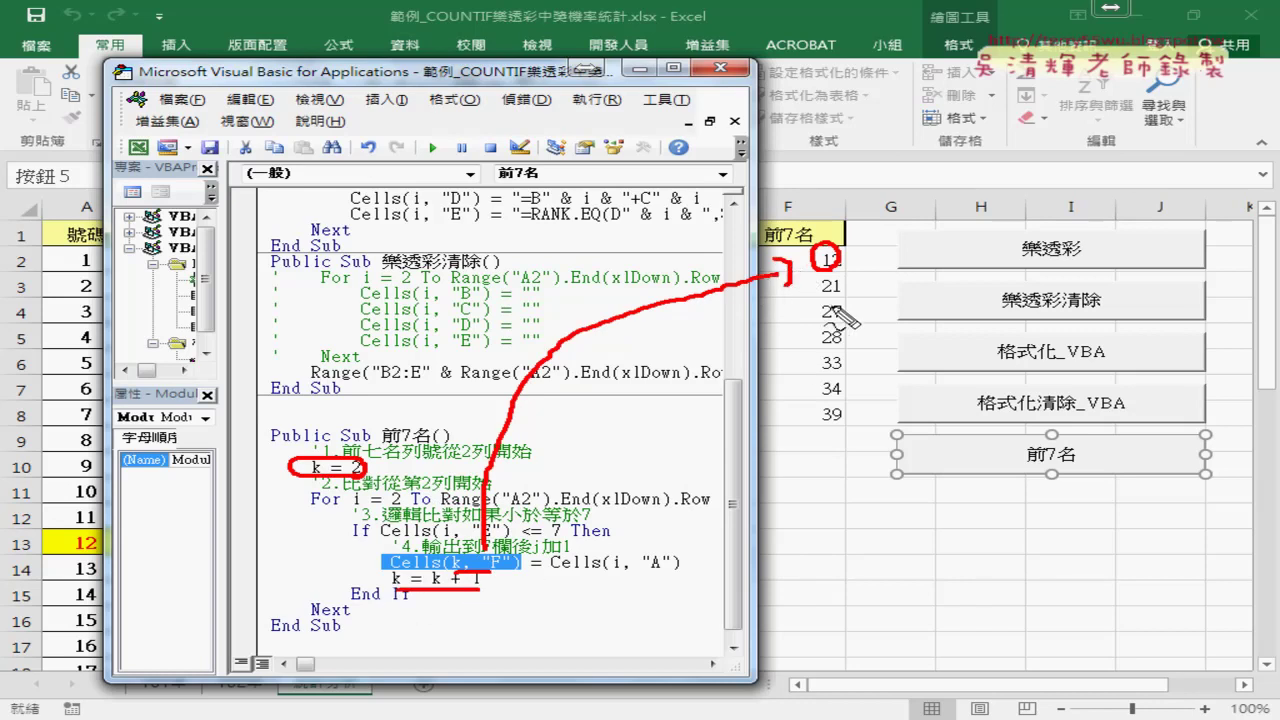
pyautogui.moveTo(832, 277); pyautogui.dragTo(836, 352)
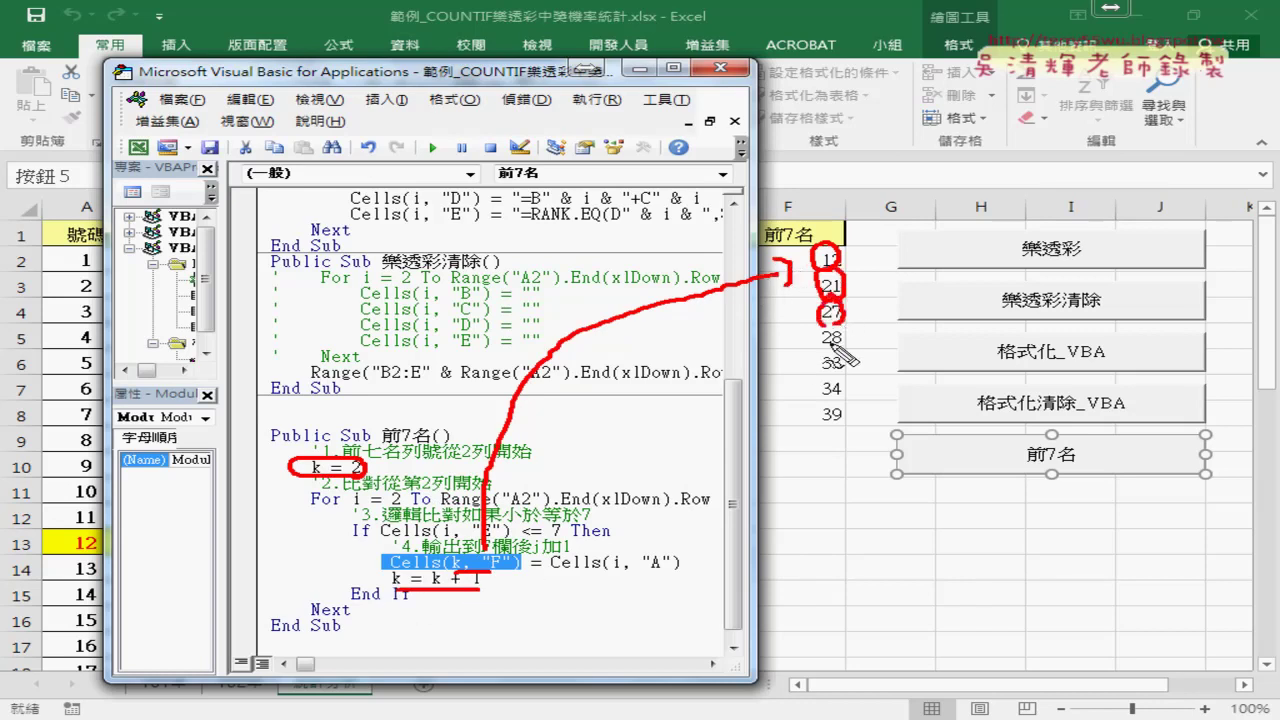
# - Clear the annotation marks and return to Excel's 統計分析 sheet with the 前7名 button deselected
pyautogui.press('Escape')
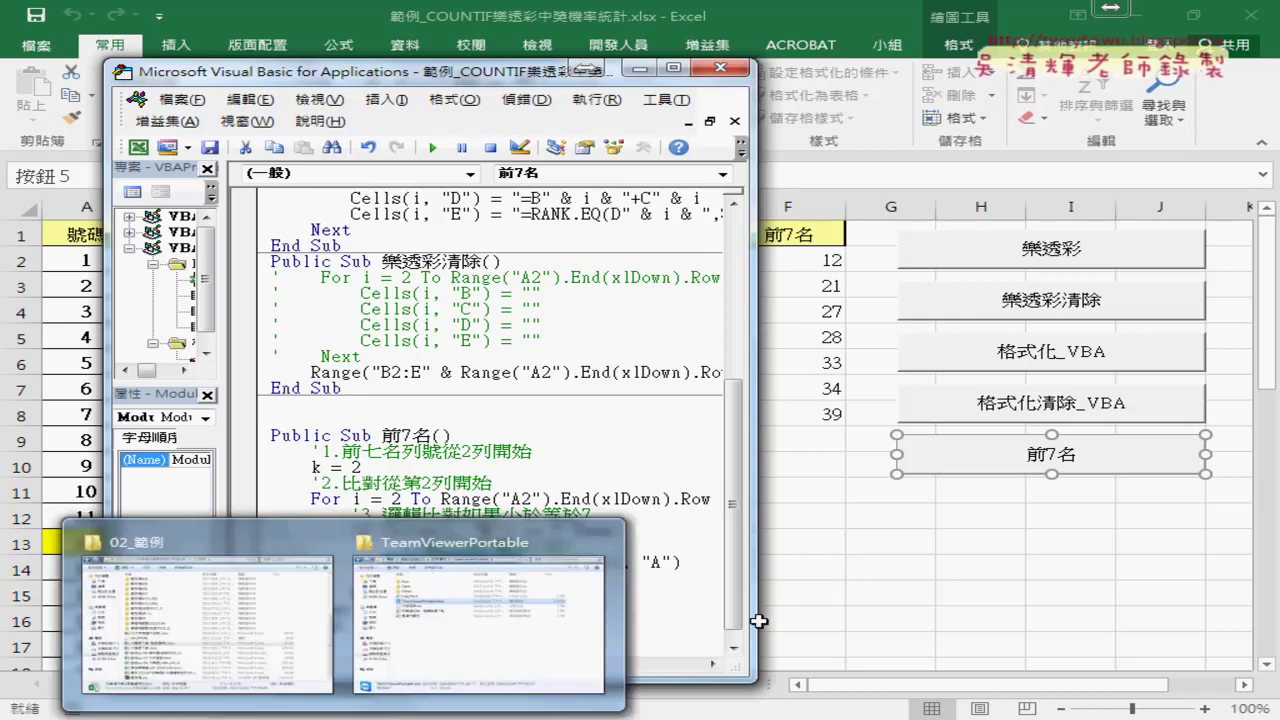
pyautogui.click(972, 522)
pyautogui.click(972, 522)
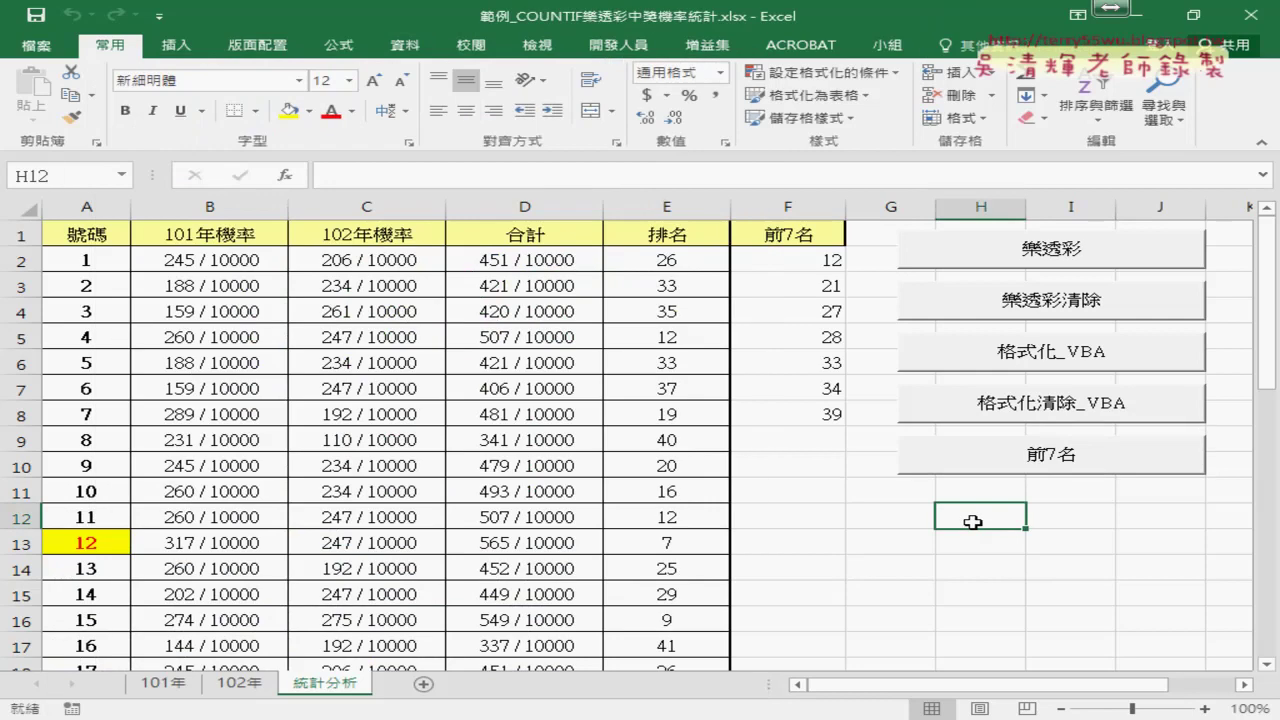